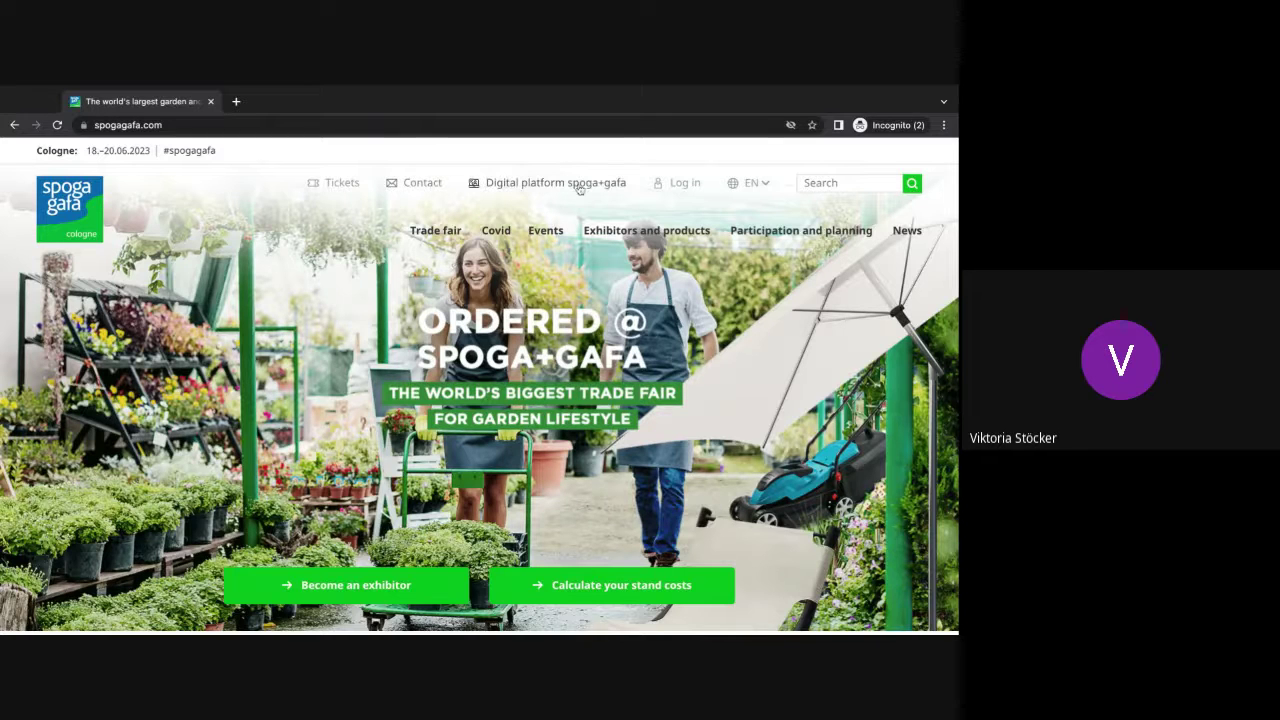
# From the spoga+gafa homepage, open the Digital platform spoga+gafa login in a new tab
pyautogui.click(682, 184)
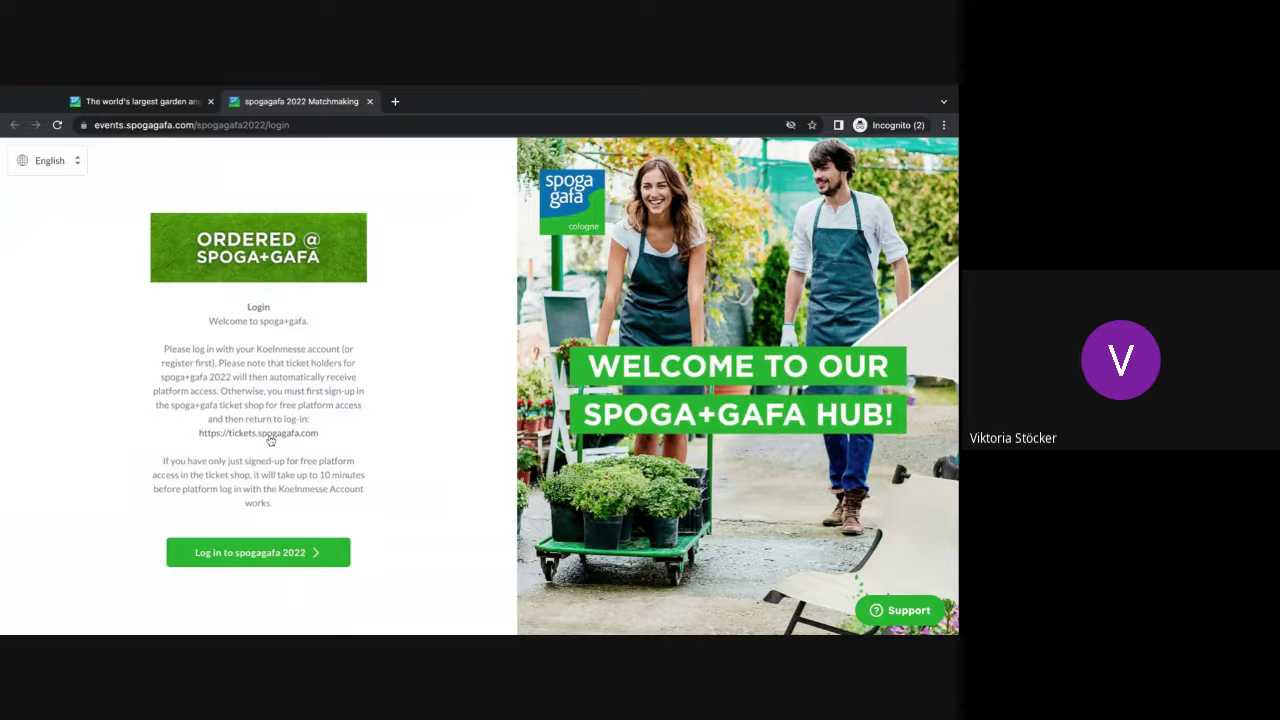
# Log in to spogagafa 2022 via Koelnmesse Account with the autofilled e-mail and password
pyautogui.click(260, 541)
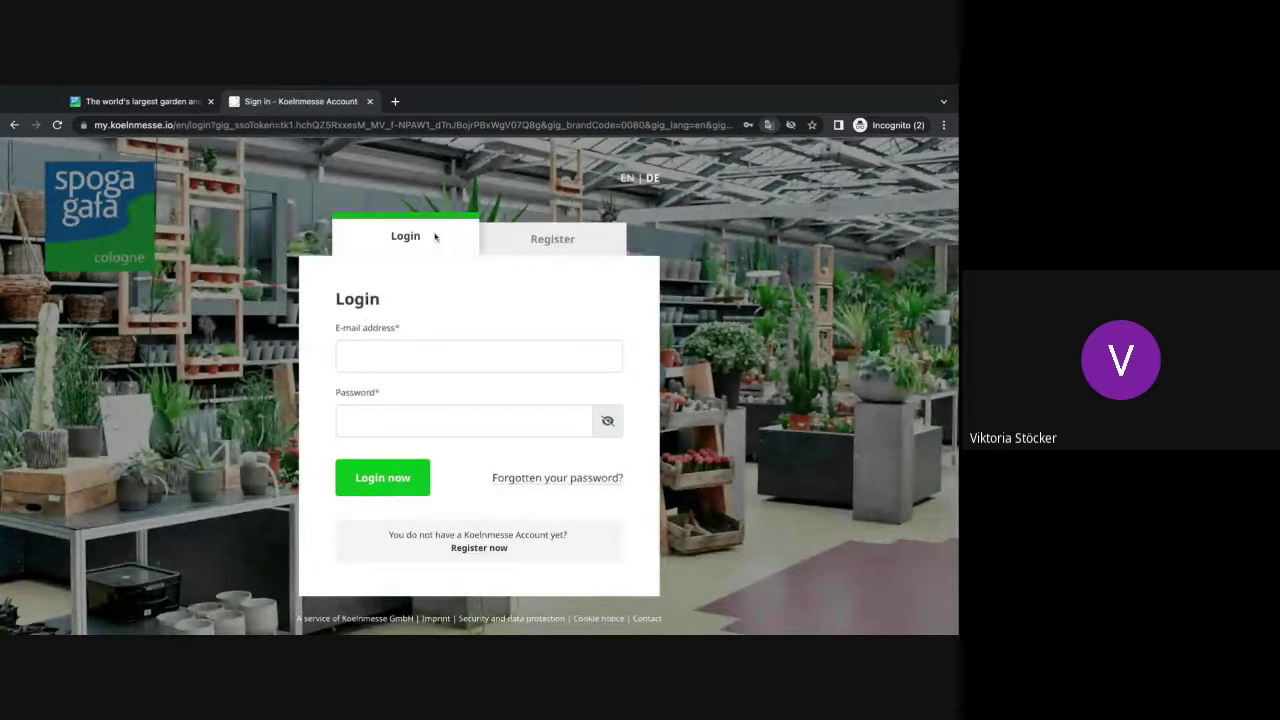
pyautogui.click(390, 349)
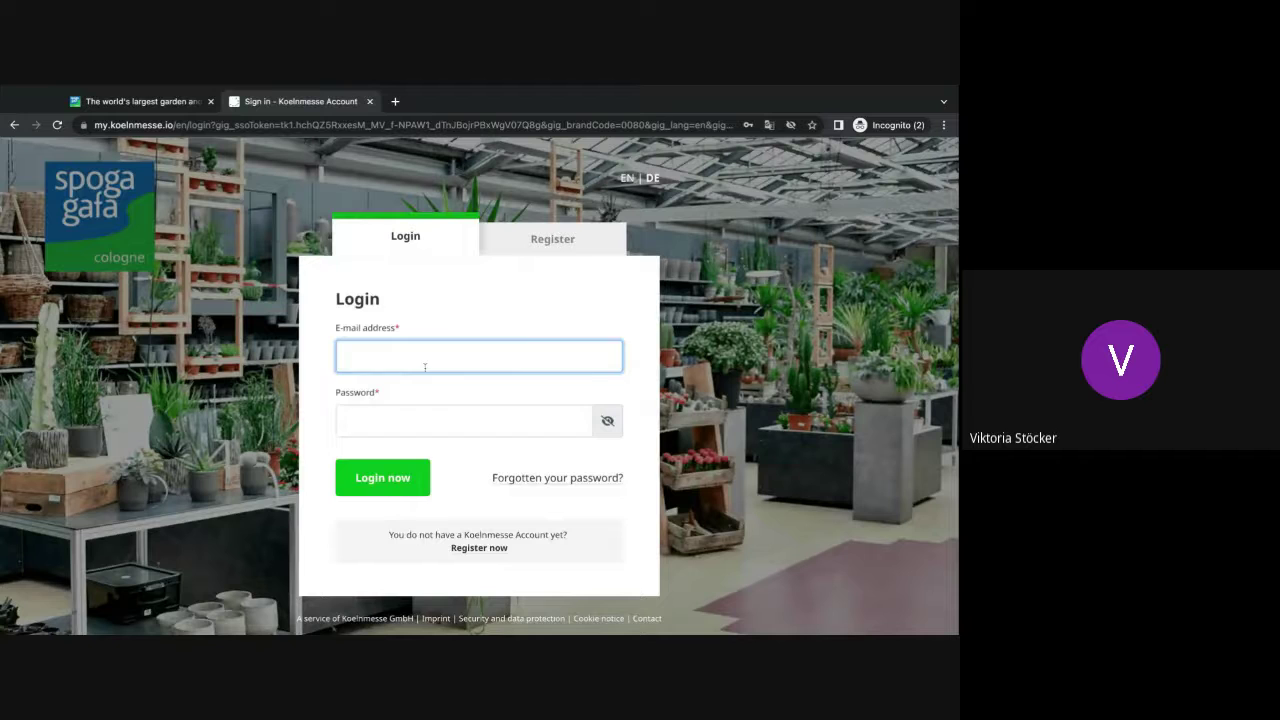
pyautogui.click(430, 392)
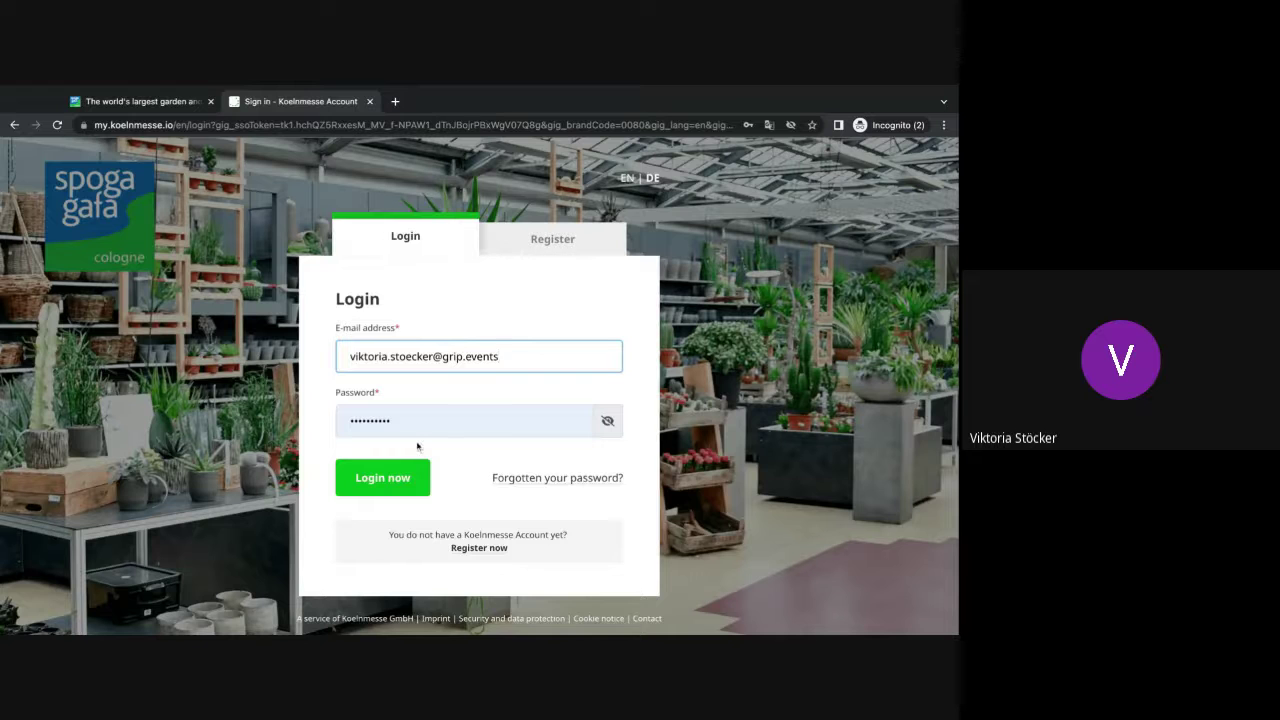
pyautogui.click(408, 476)
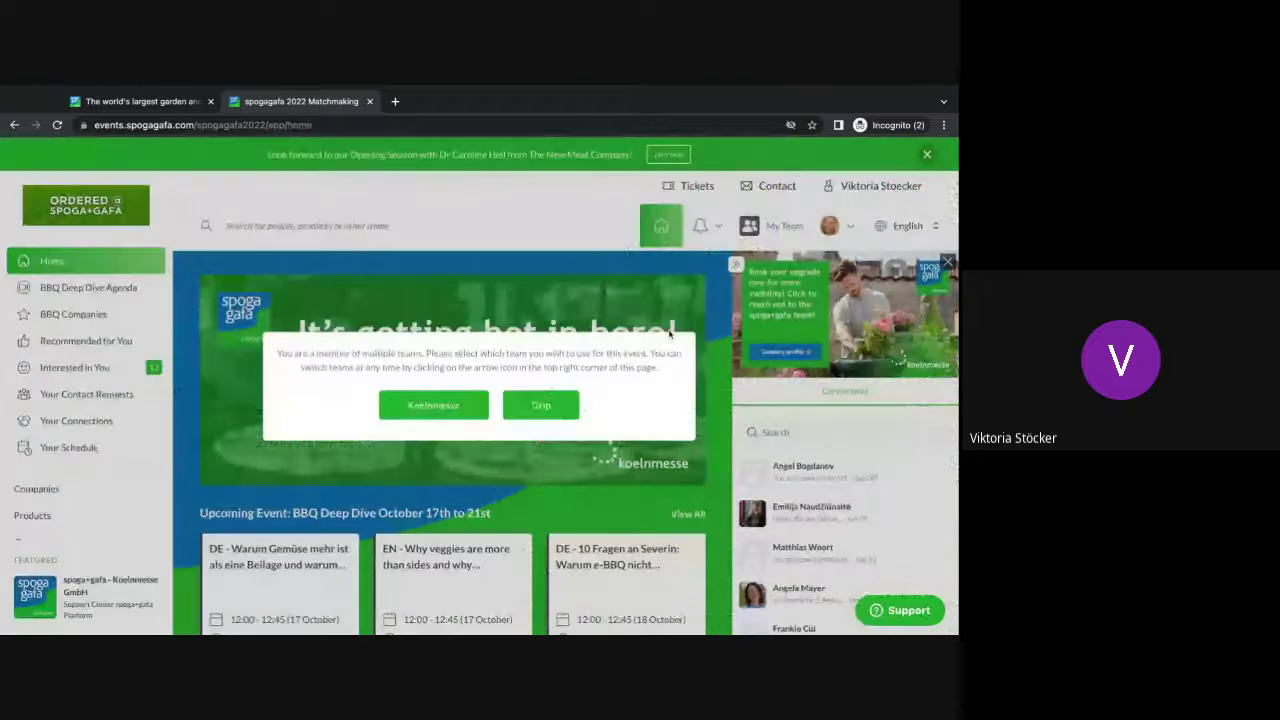
# Add 'Planning; Manufact.; Product.' to the company divisions you are interested in
pyautogui.click(426, 410)
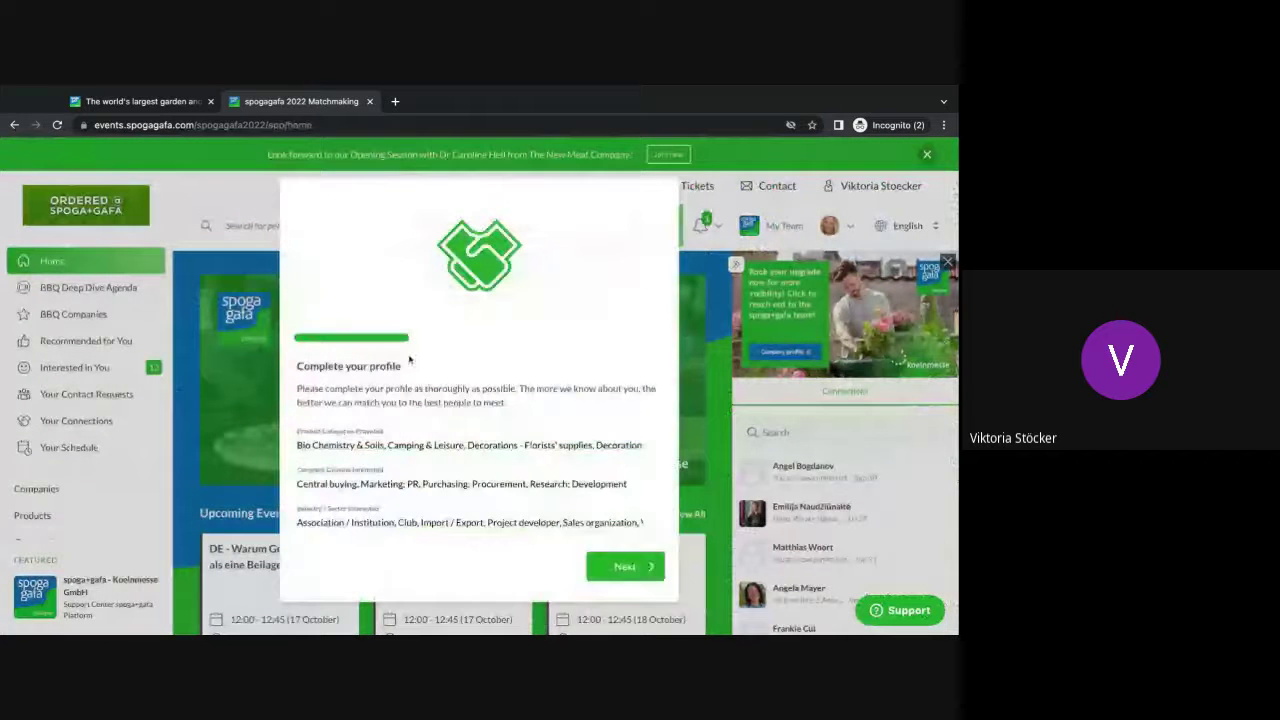
pyautogui.scroll(-1, 478, 458)
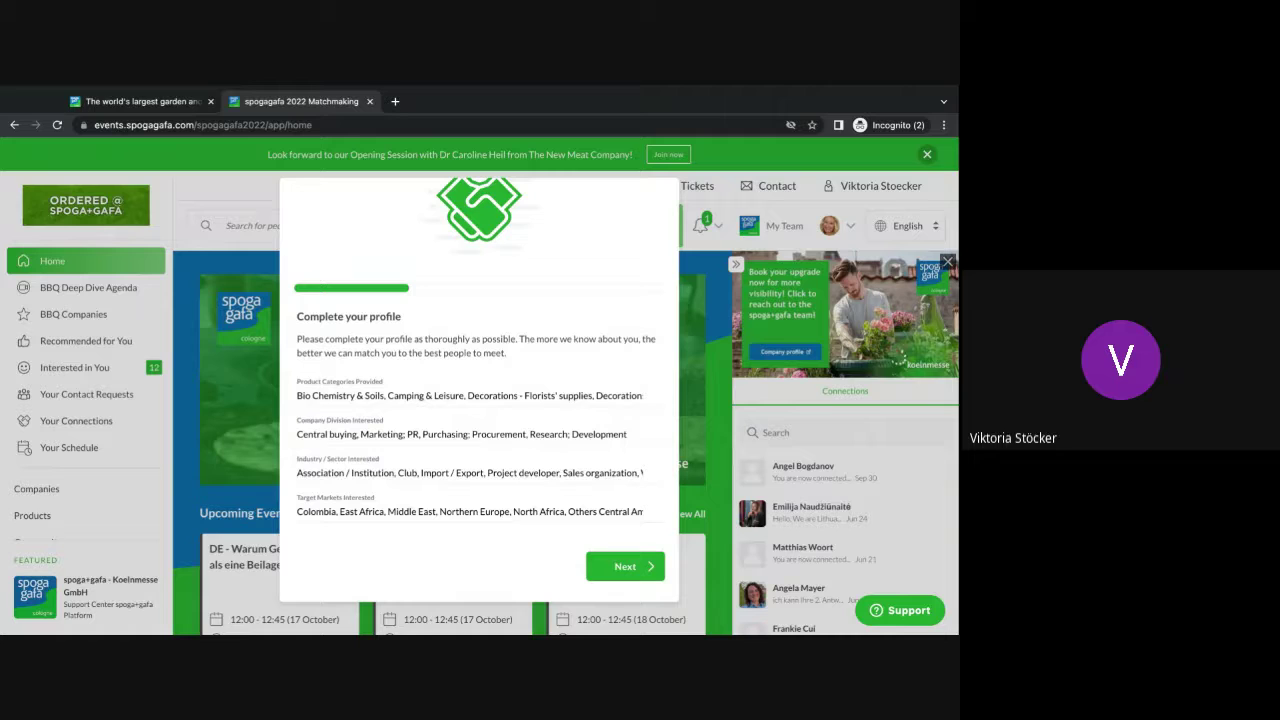
pyautogui.click(416, 433)
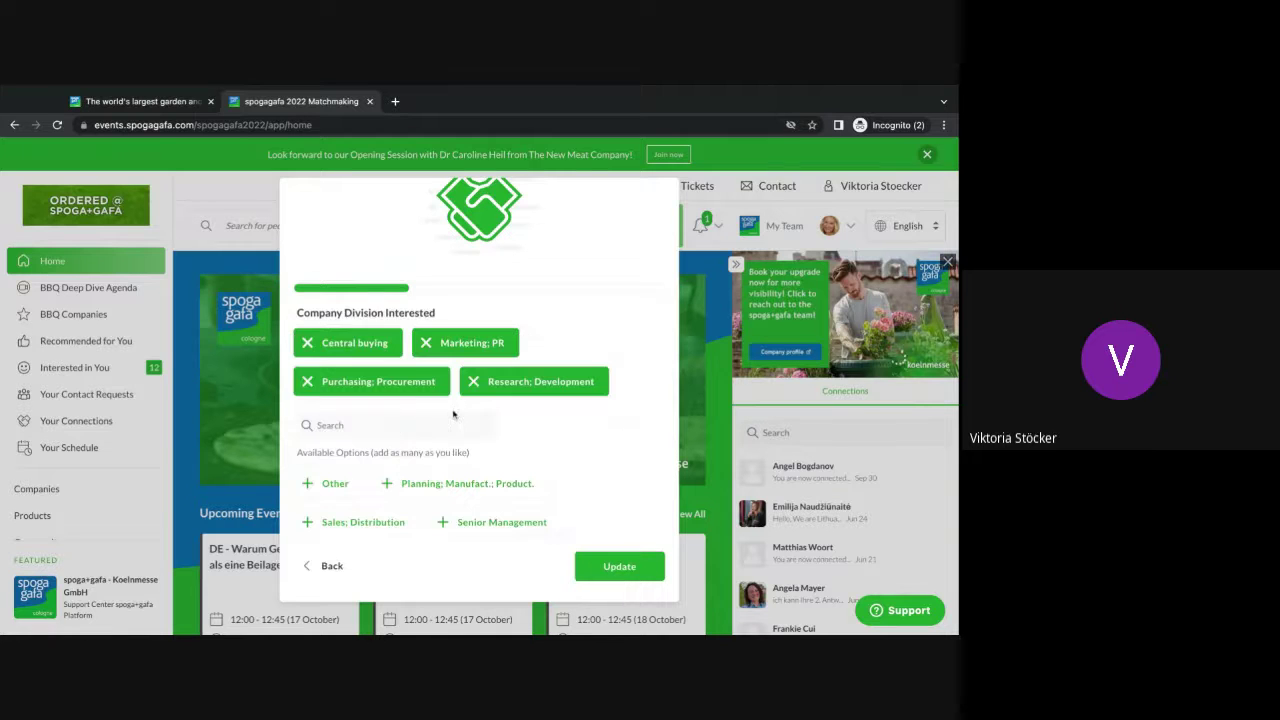
pyautogui.click(438, 485)
pyautogui.click(618, 567)
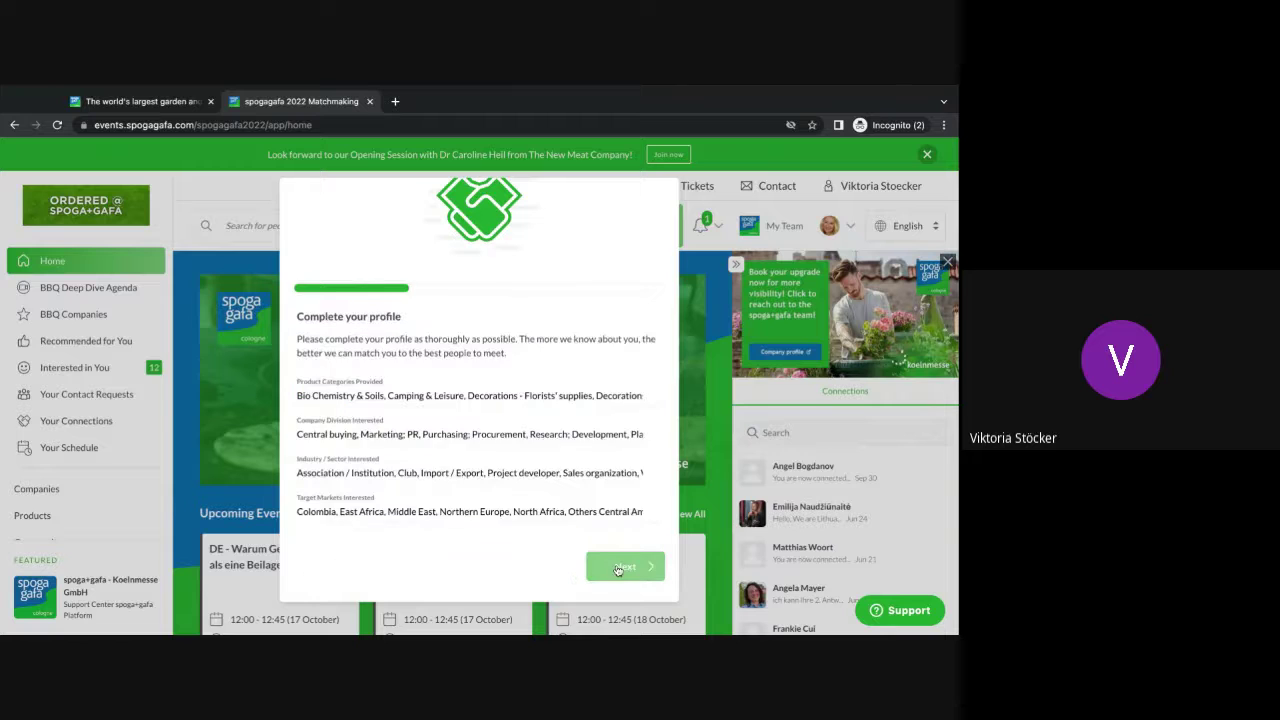
pyautogui.click(618, 567)
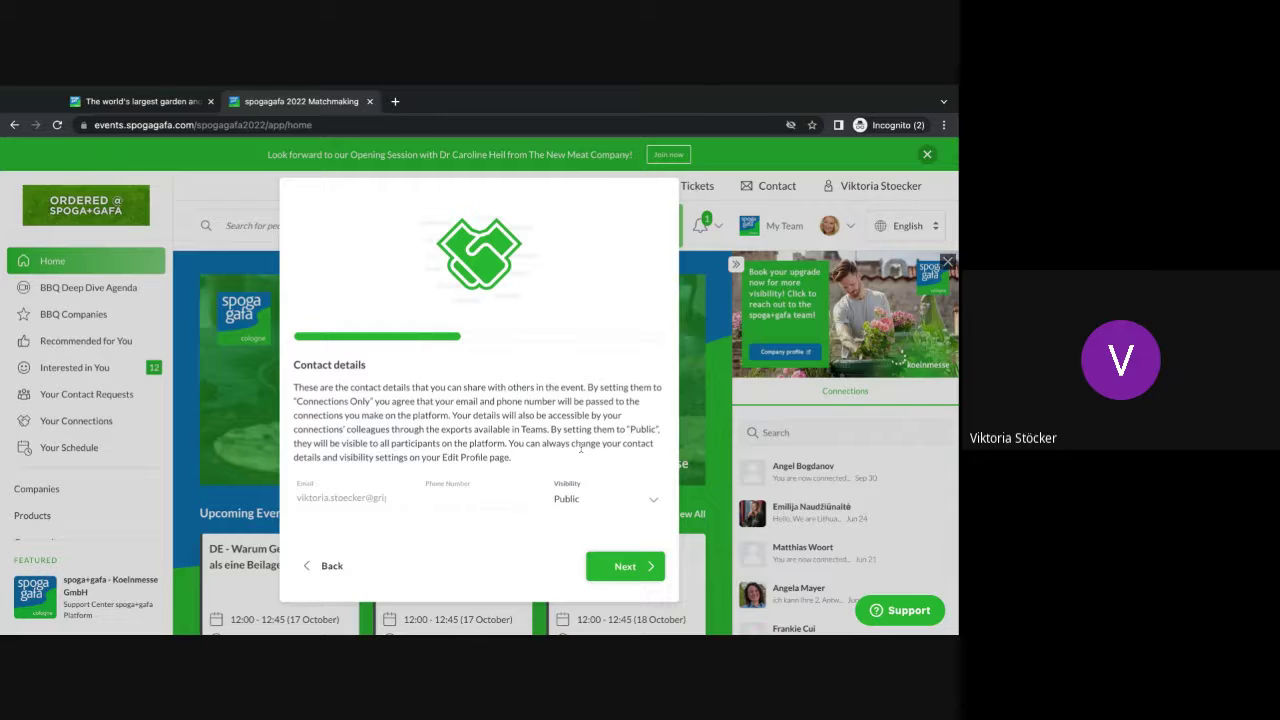
# Keep contact details visibility set to Public and finish onboarding
pyautogui.click(577, 498)
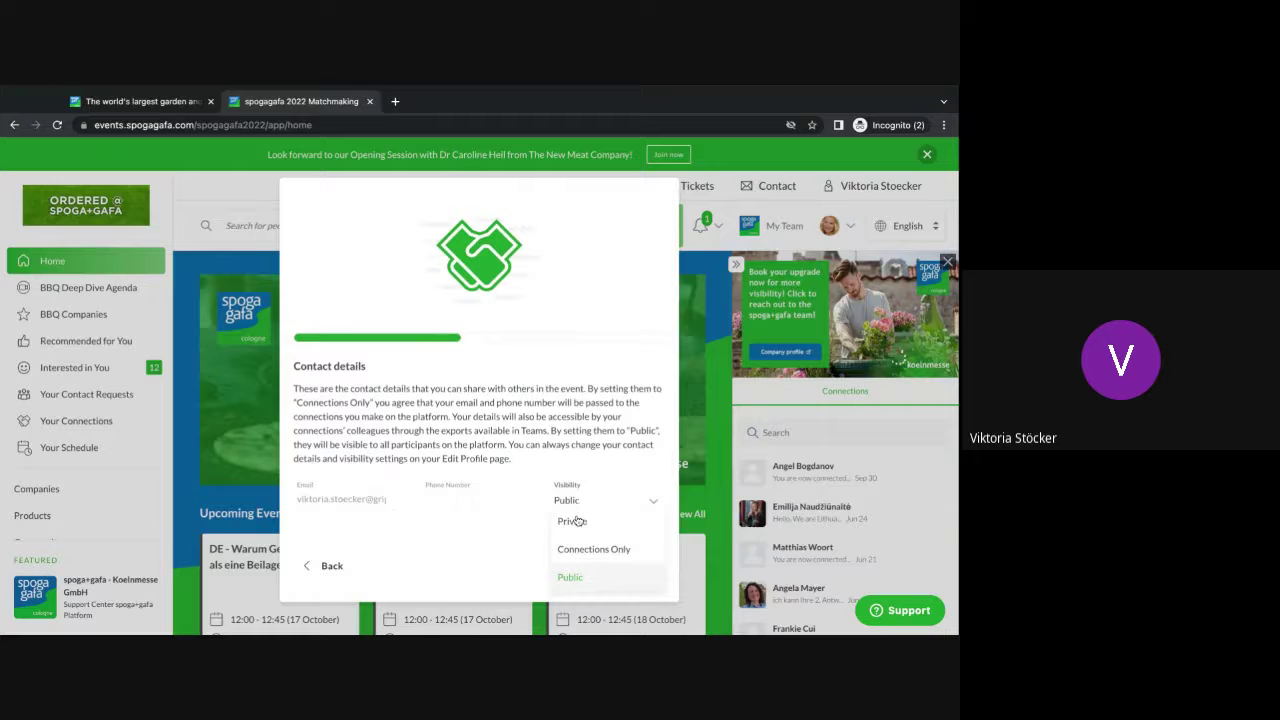
pyautogui.click(606, 578)
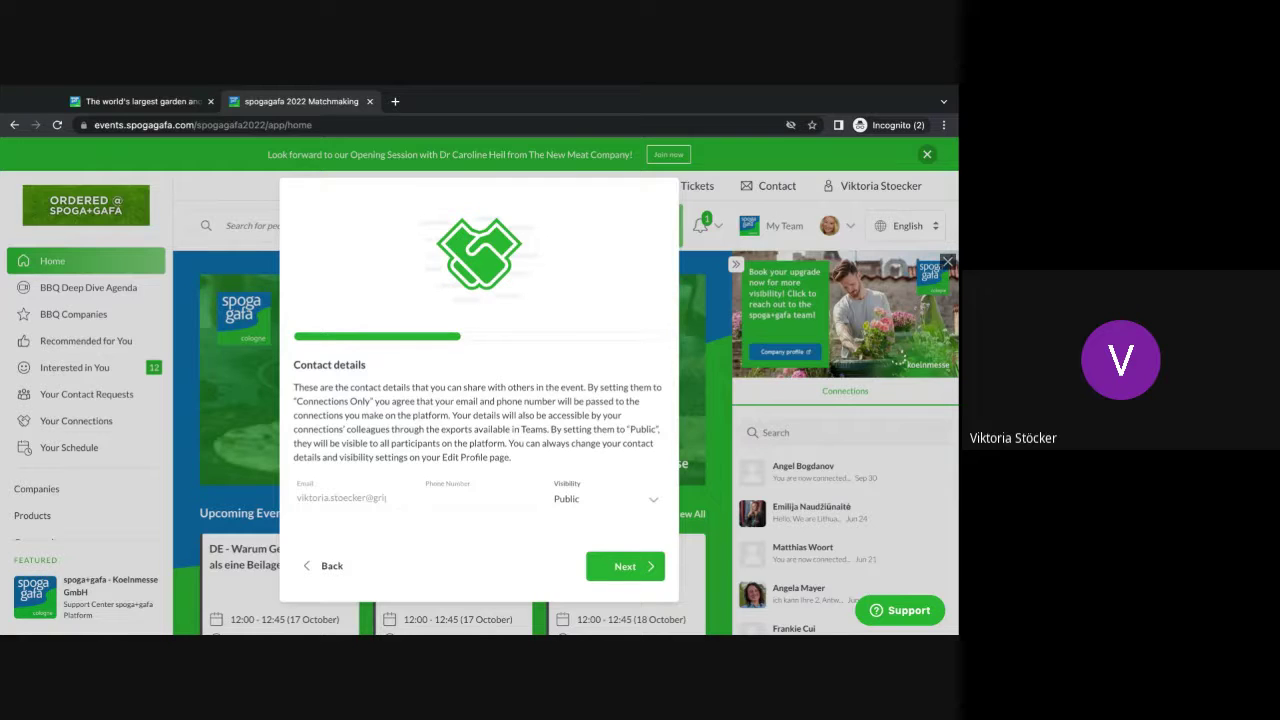
pyautogui.click(636, 567)
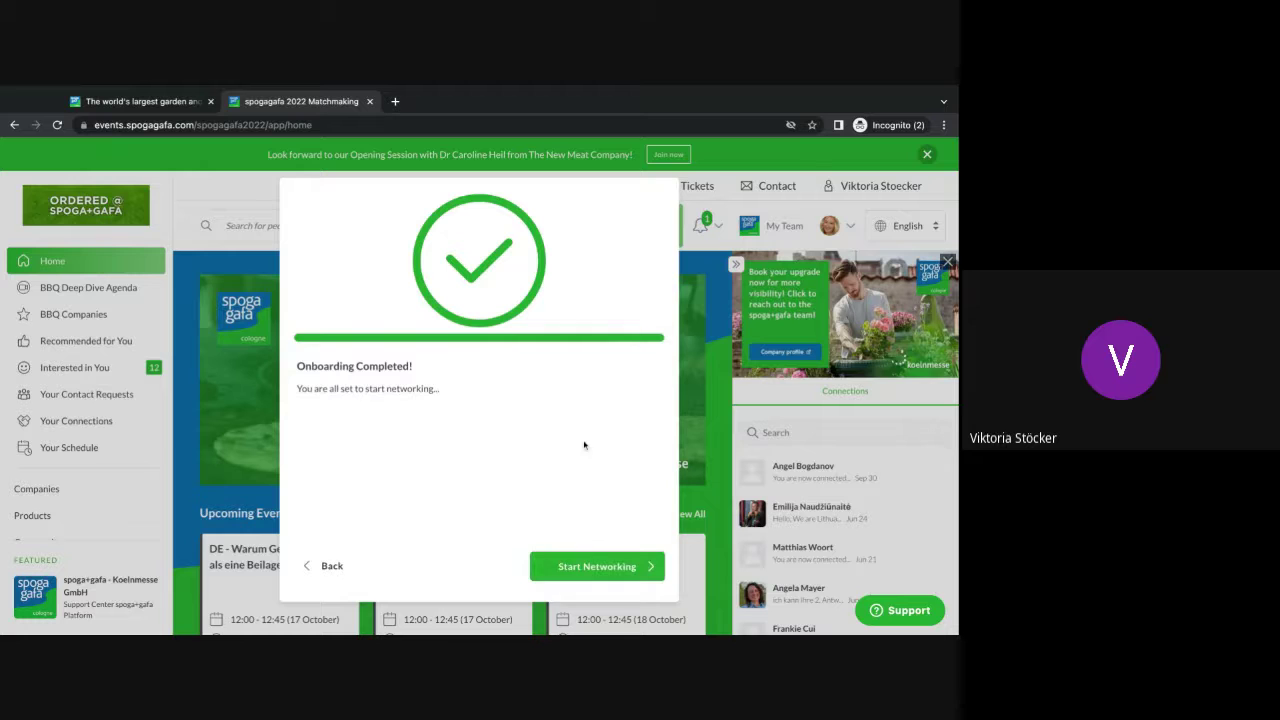
# Start networking and browse the platform home page
pyautogui.click(585, 576)
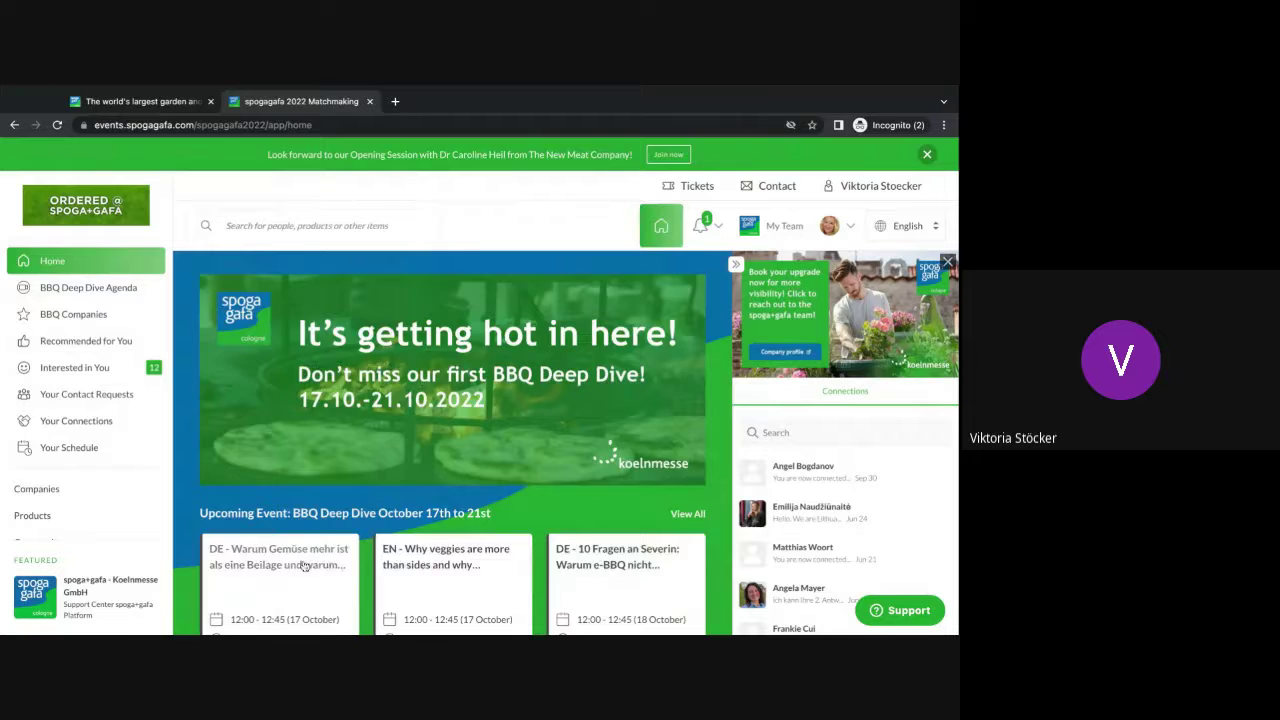
pyautogui.scroll(-2, 305, 560)
pyautogui.scroll(-4, 305, 557)
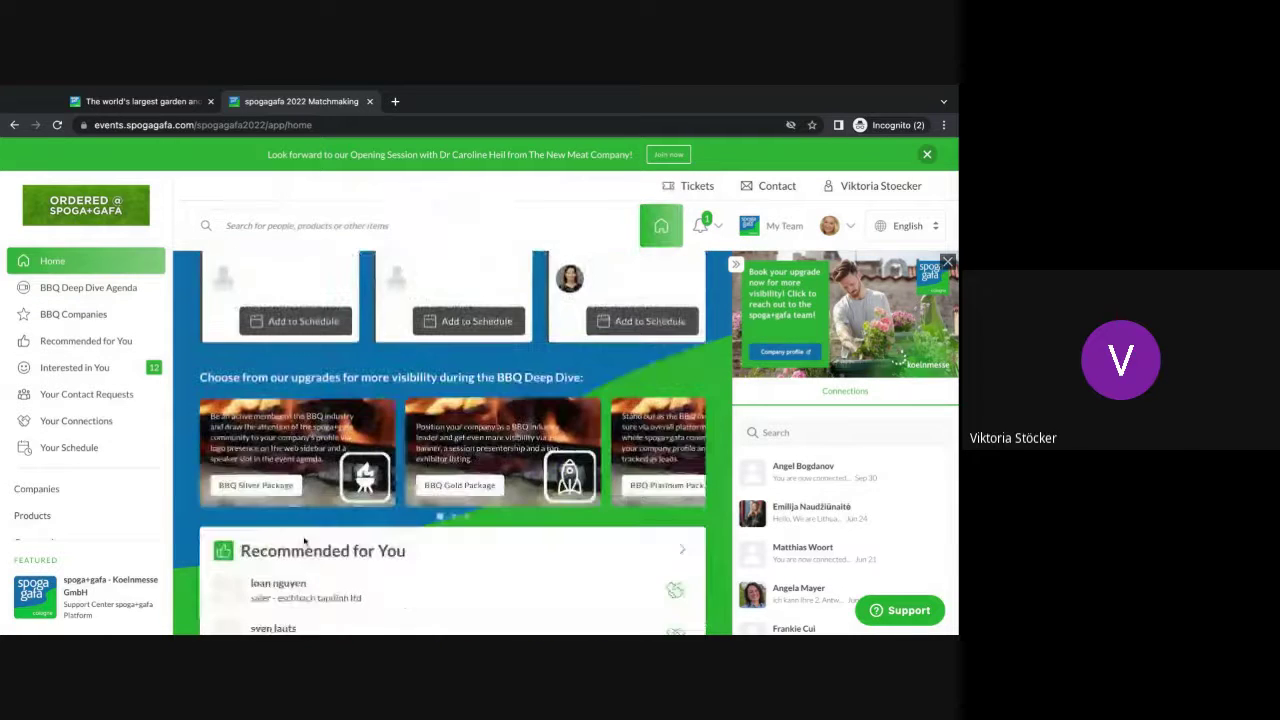
pyautogui.scroll(6, 305, 541)
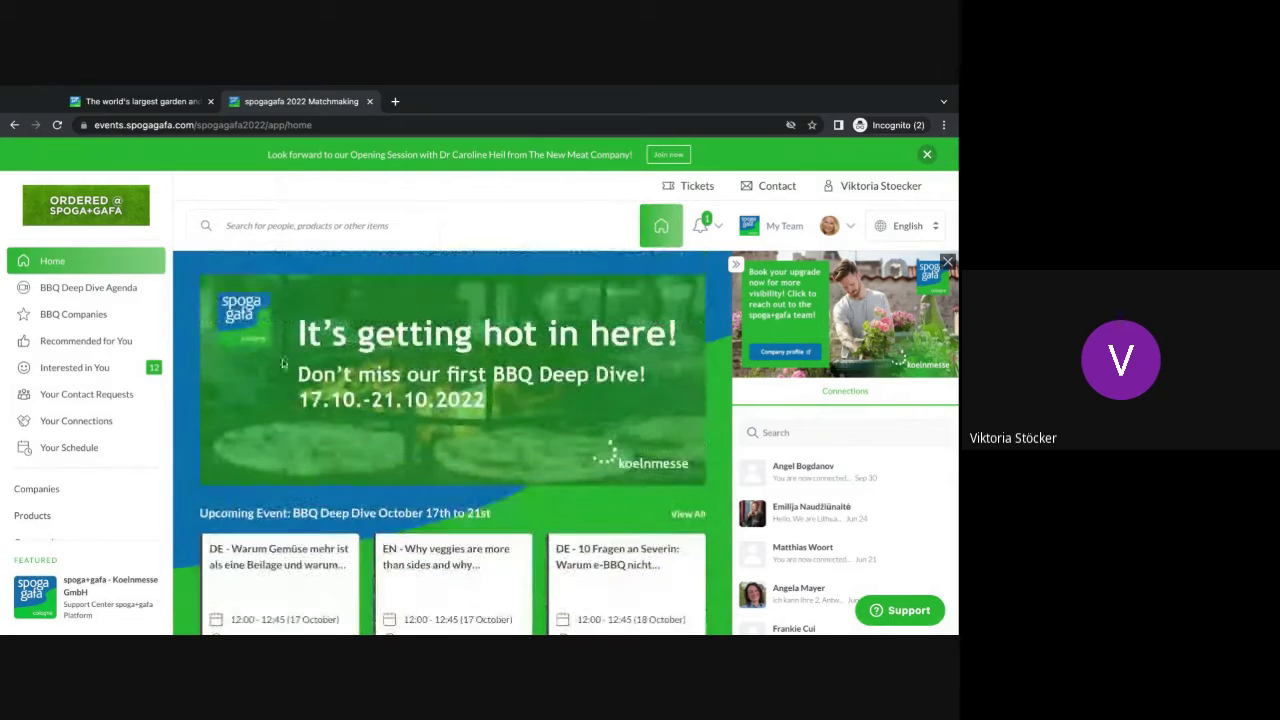
pyautogui.scroll(-2, 251, 477)
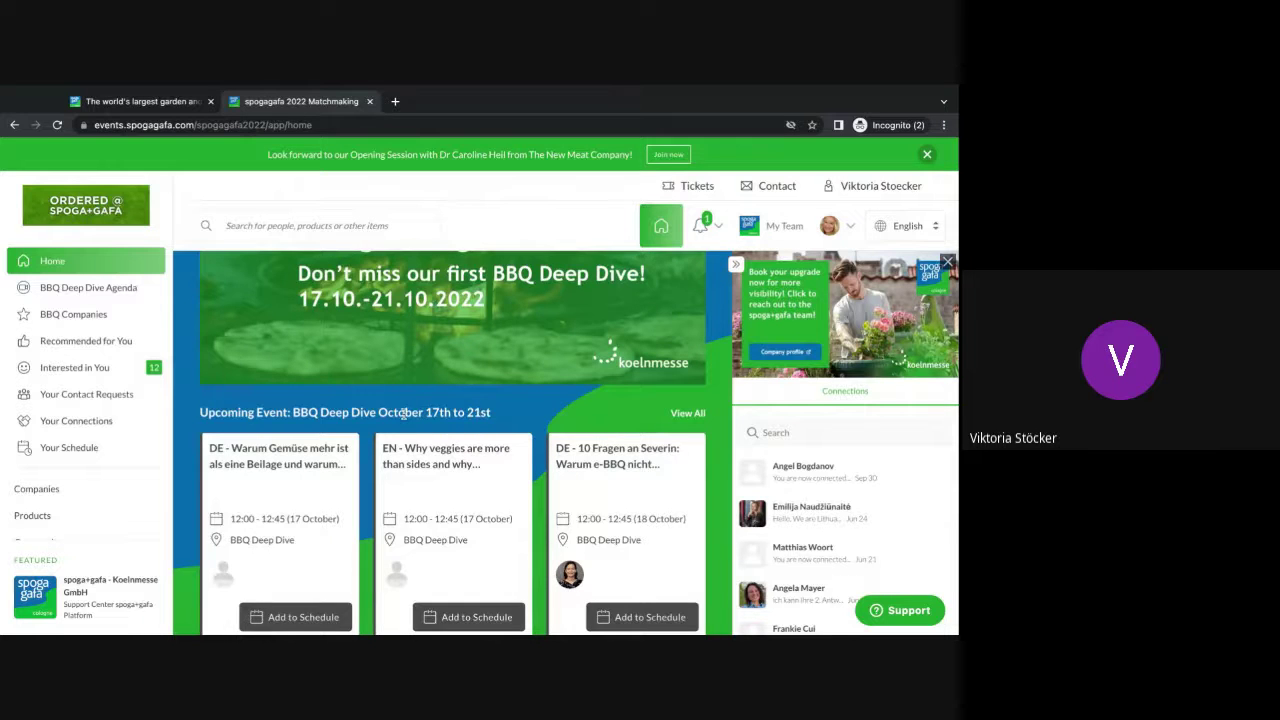
pyautogui.scroll(-1, 403, 414)
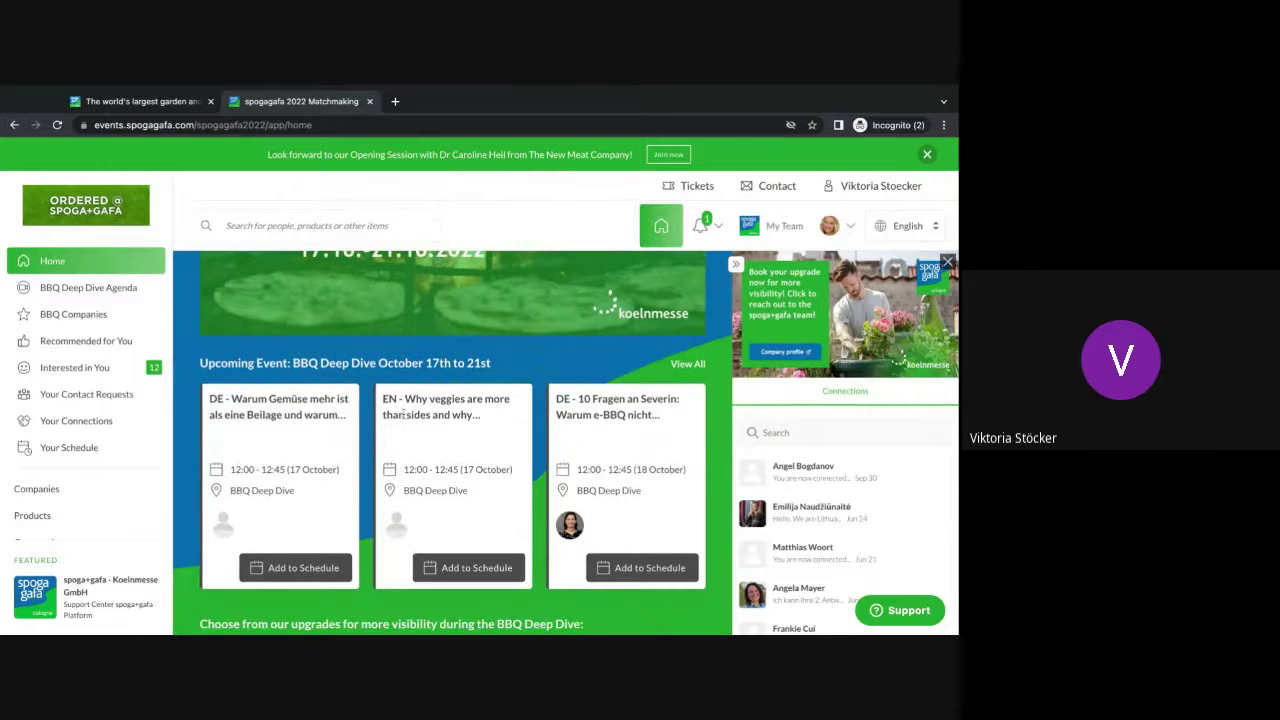
# Look over the BBQ Deep Dive Agenda's live webinars, then return to Home
pyautogui.click(68, 288)
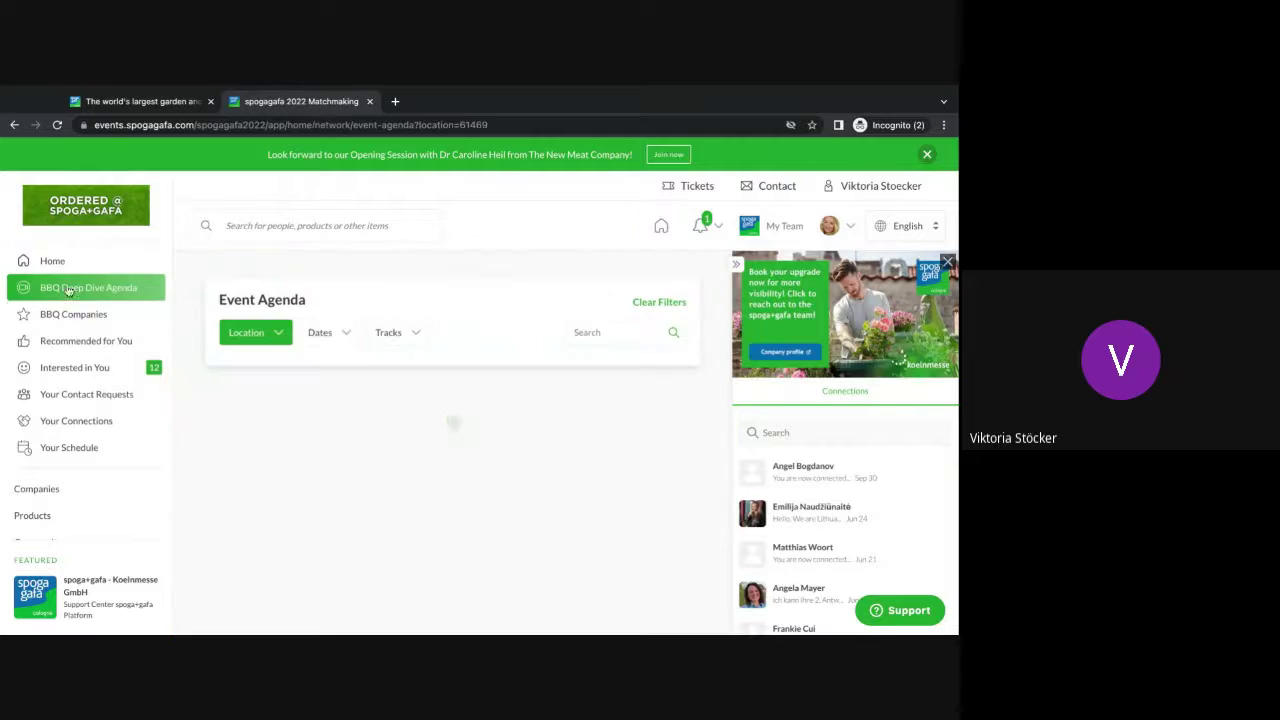
pyautogui.scroll(-5, 370, 360)
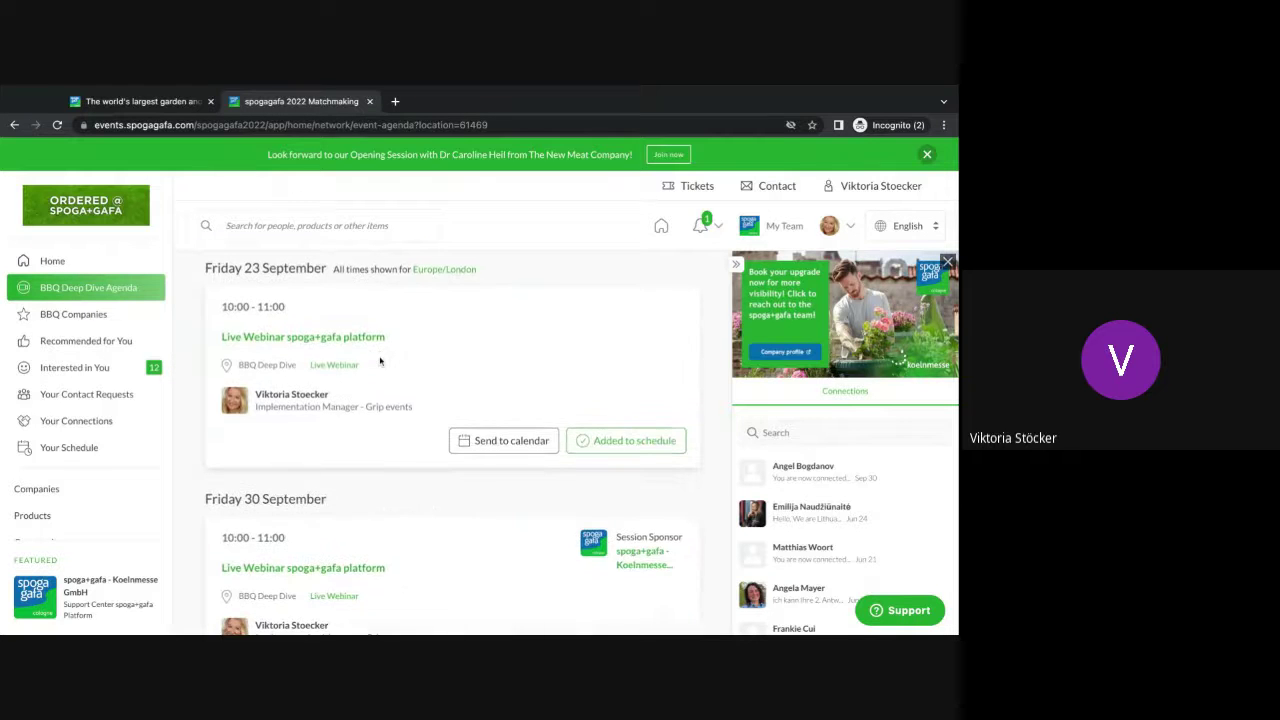
pyautogui.click(52, 261)
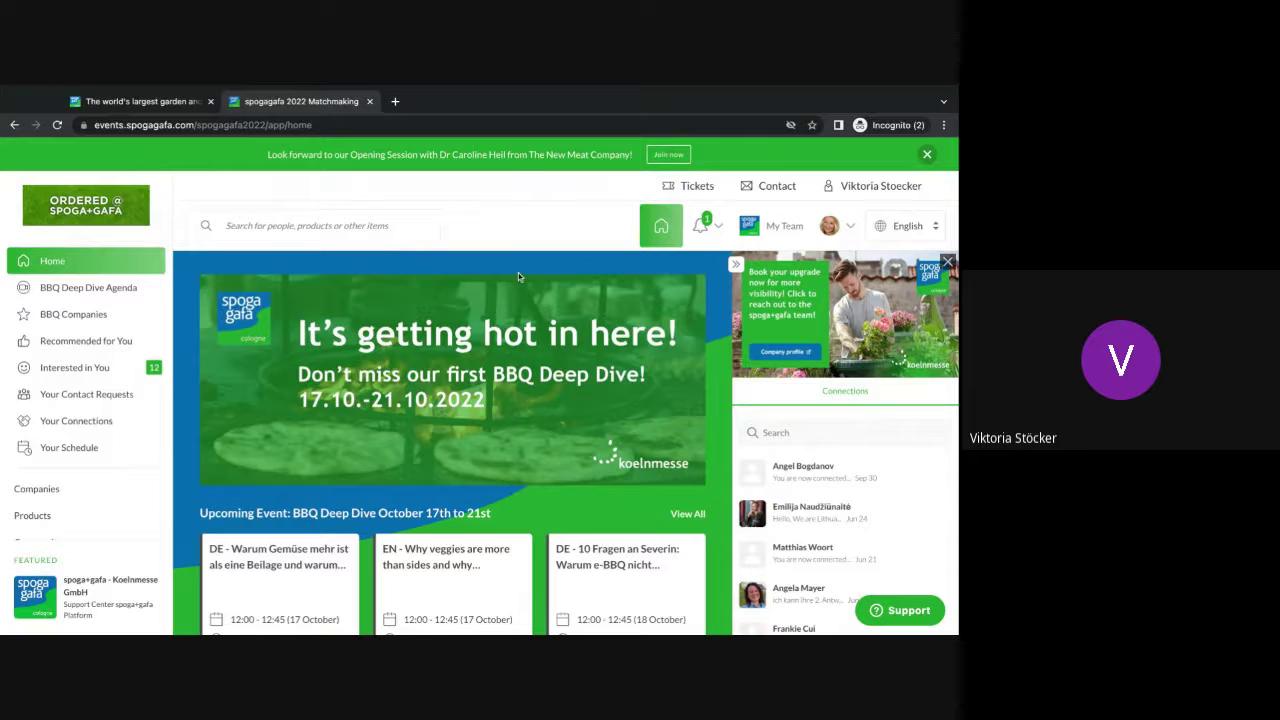
# Look through Edit Profile, then go to Manage My Availability
pyautogui.click(830, 226)
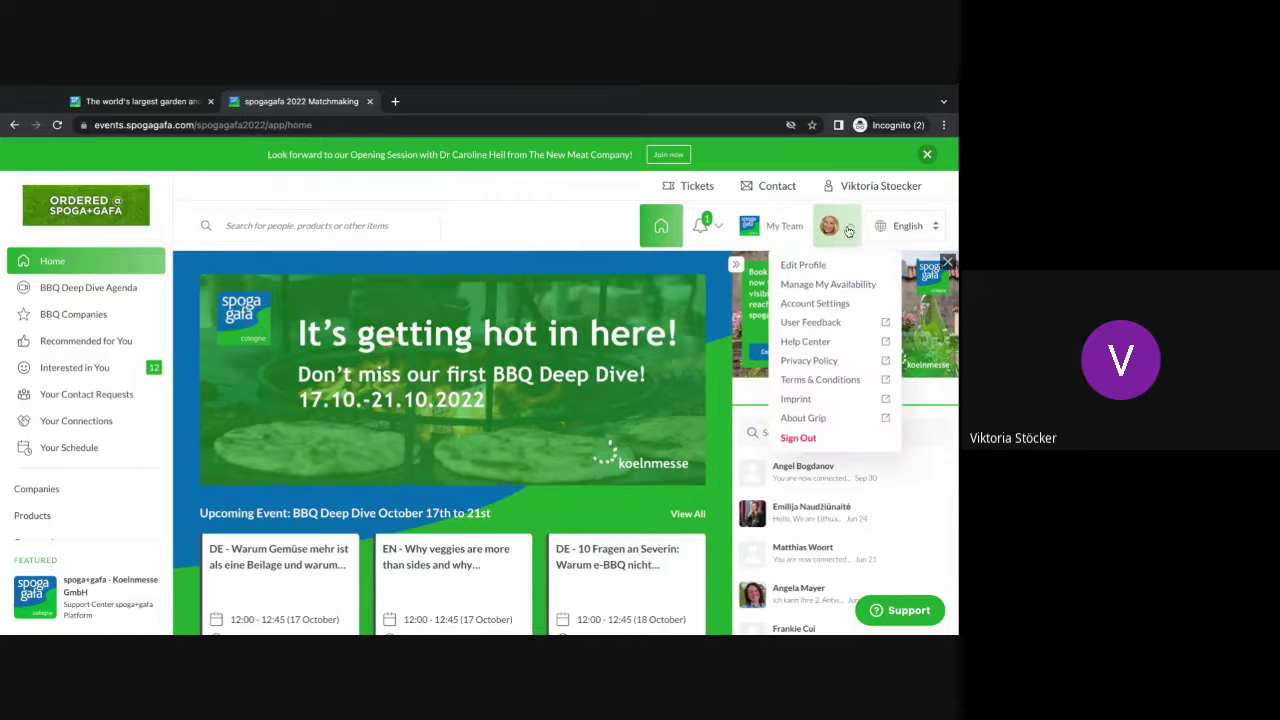
pyautogui.click(833, 227)
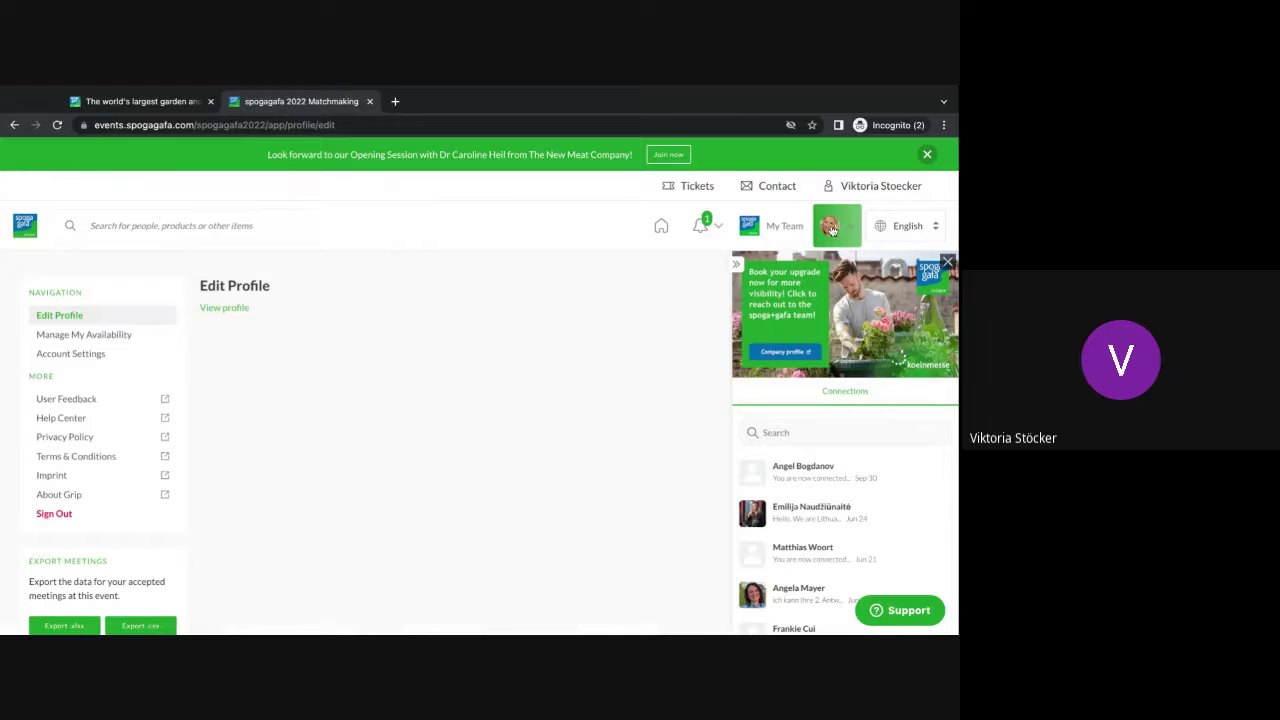
pyautogui.scroll(-3, 409, 479)
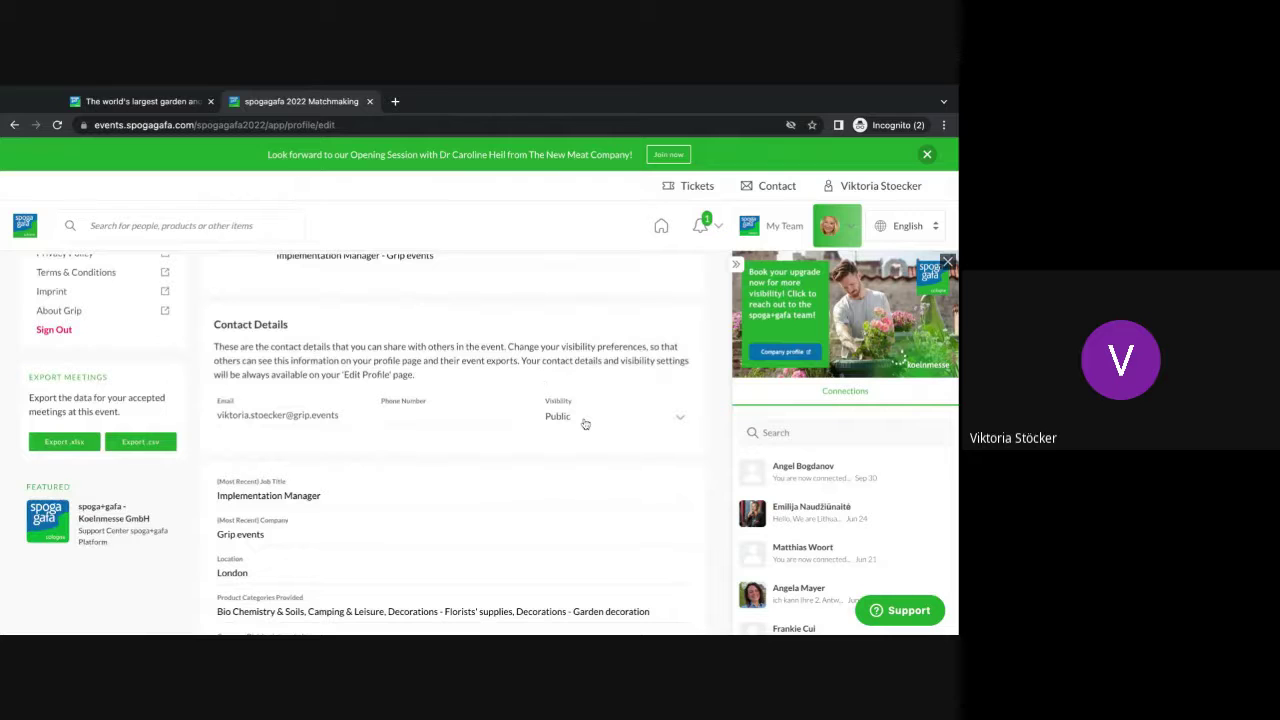
pyautogui.scroll(-3, 330, 470)
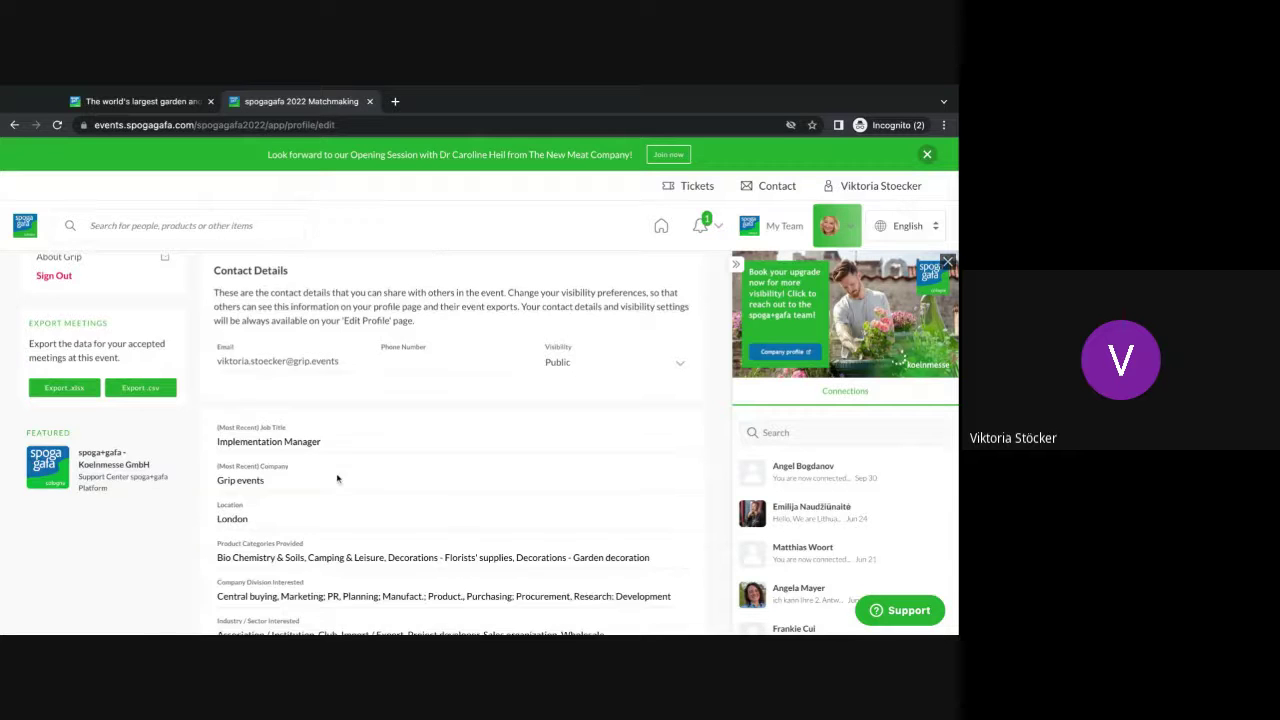
pyautogui.scroll(-2, 312, 459)
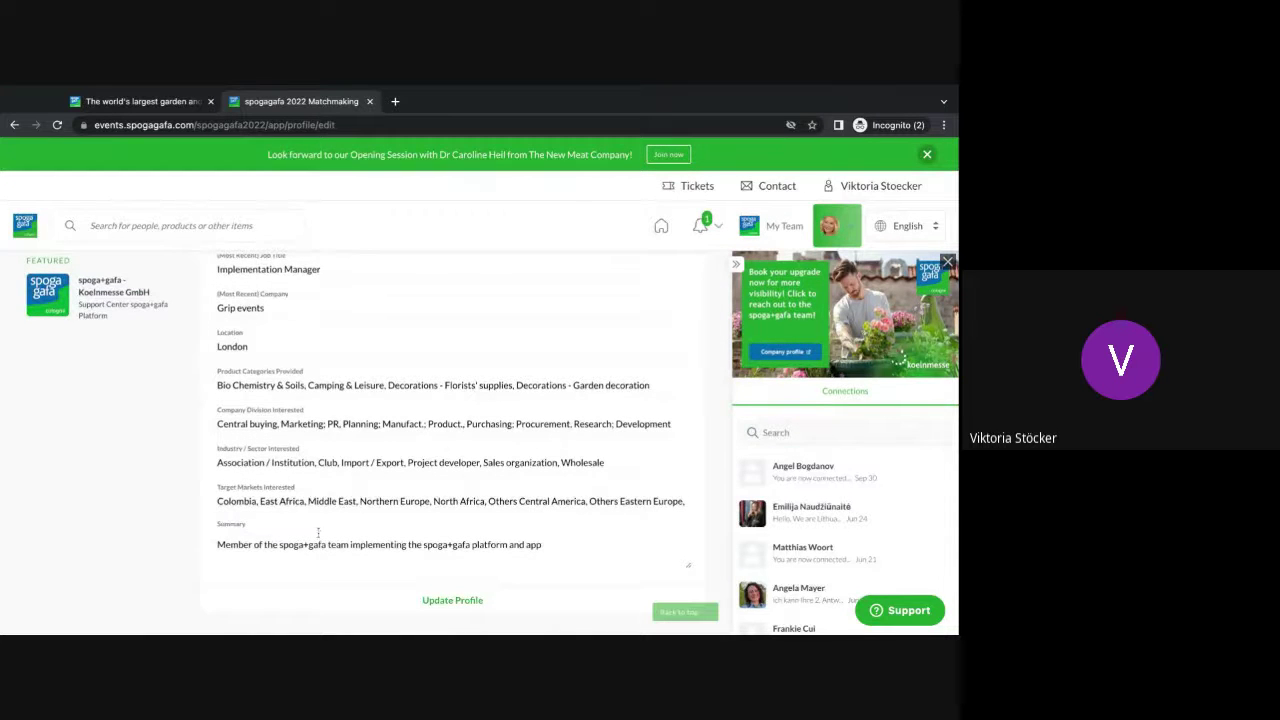
pyautogui.scroll(5, 375, 267)
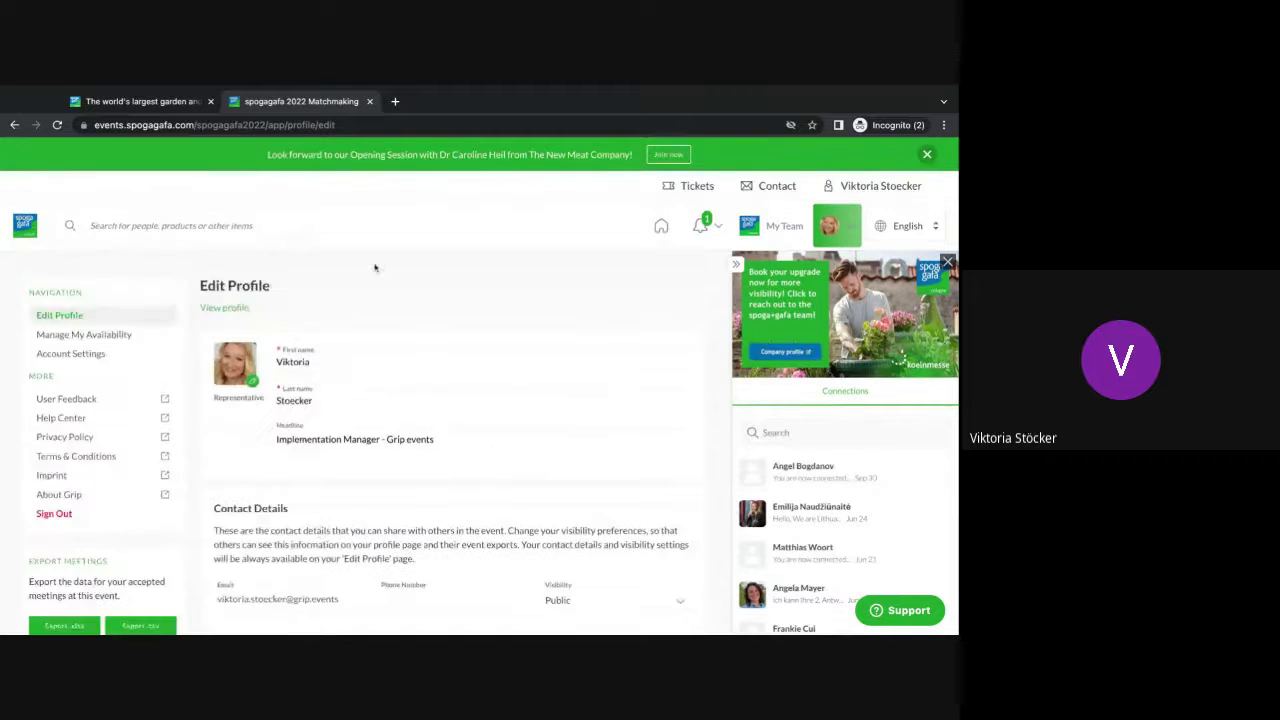
pyautogui.click(88, 338)
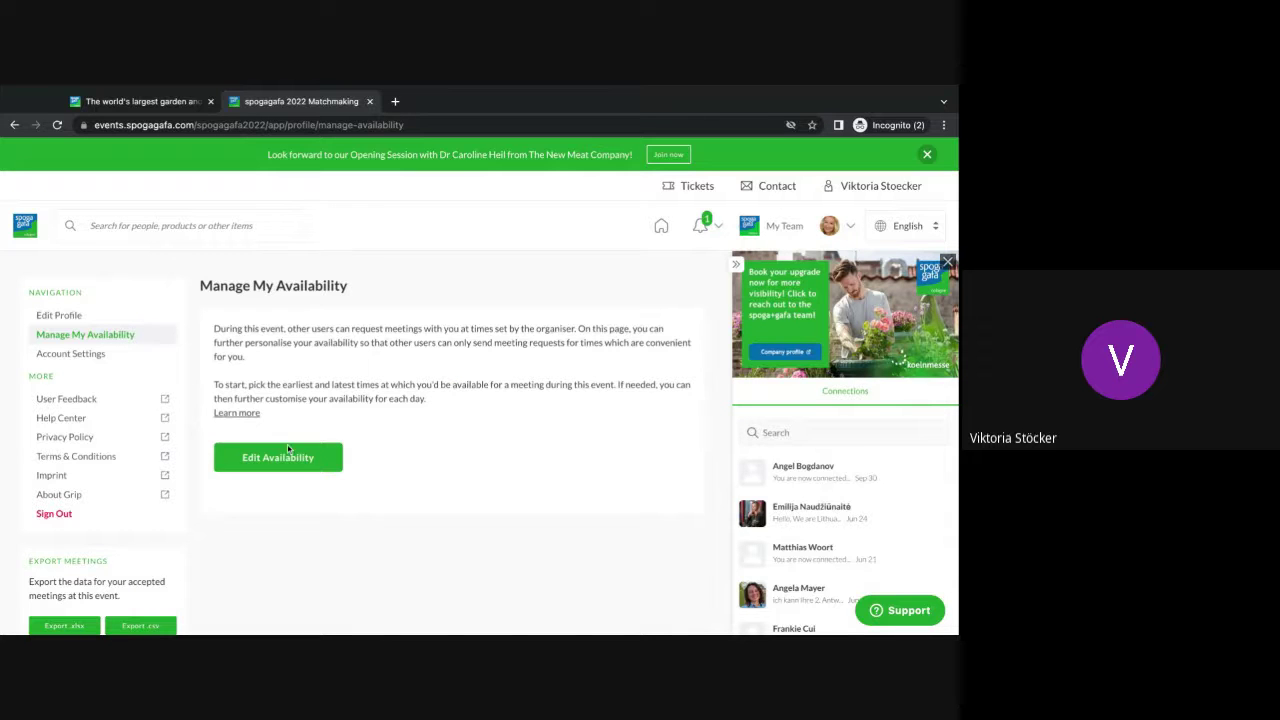
# Check 00:00–24:00 availability for event days October 17 to November 27, then return Home
pyautogui.click(288, 450)
pyautogui.scroll(-4, 449, 527)
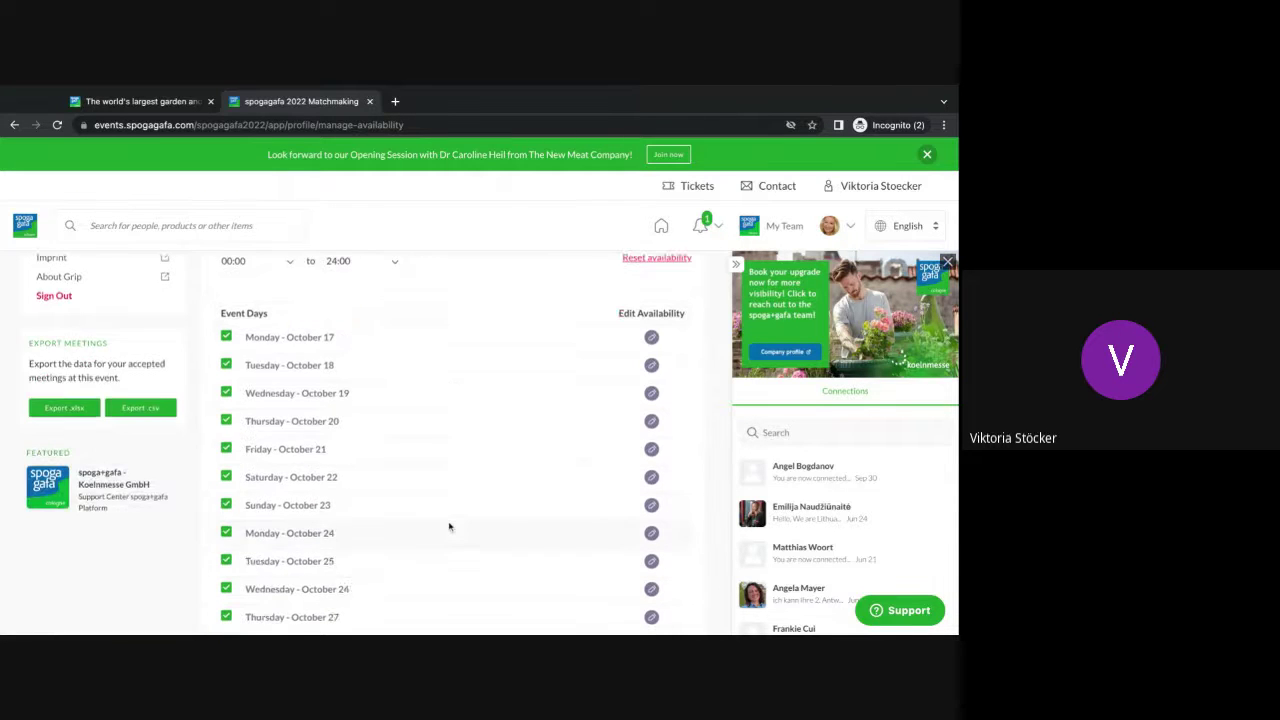
pyautogui.scroll(-9, 449, 527)
pyautogui.scroll(5, 449, 527)
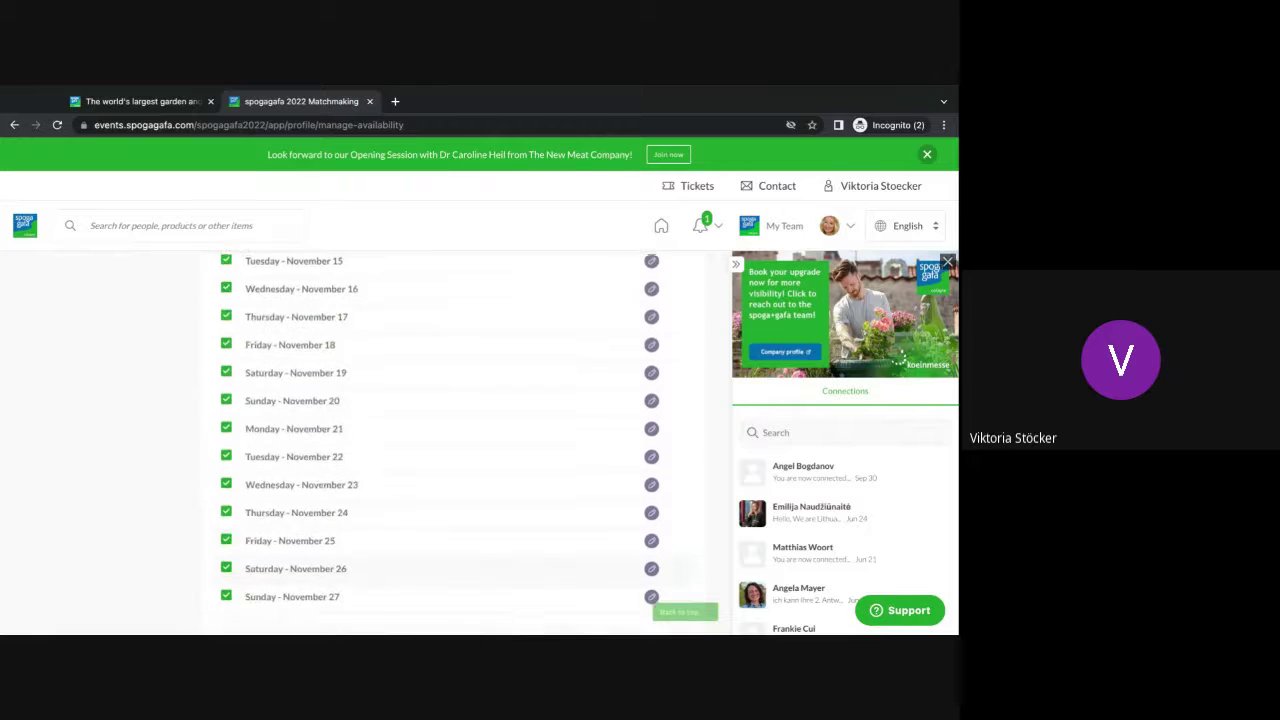
pyautogui.scroll(3, 449, 527)
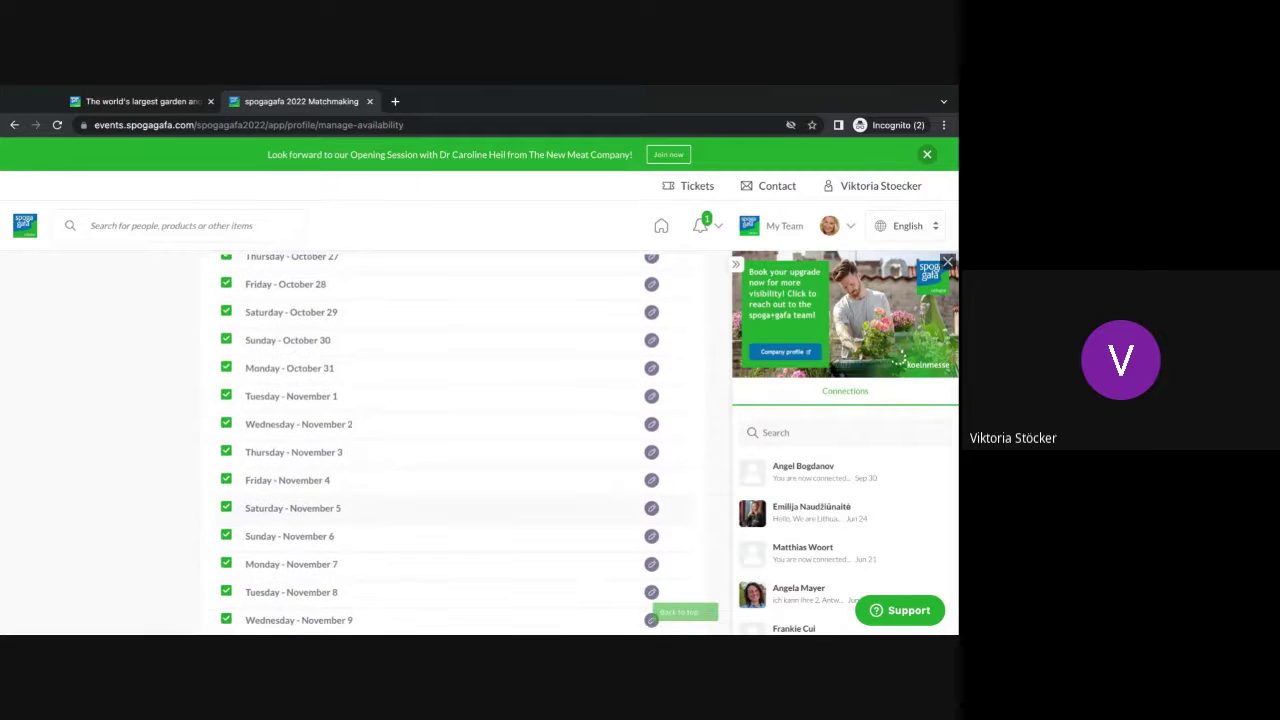
pyautogui.scroll(6, 361, 353)
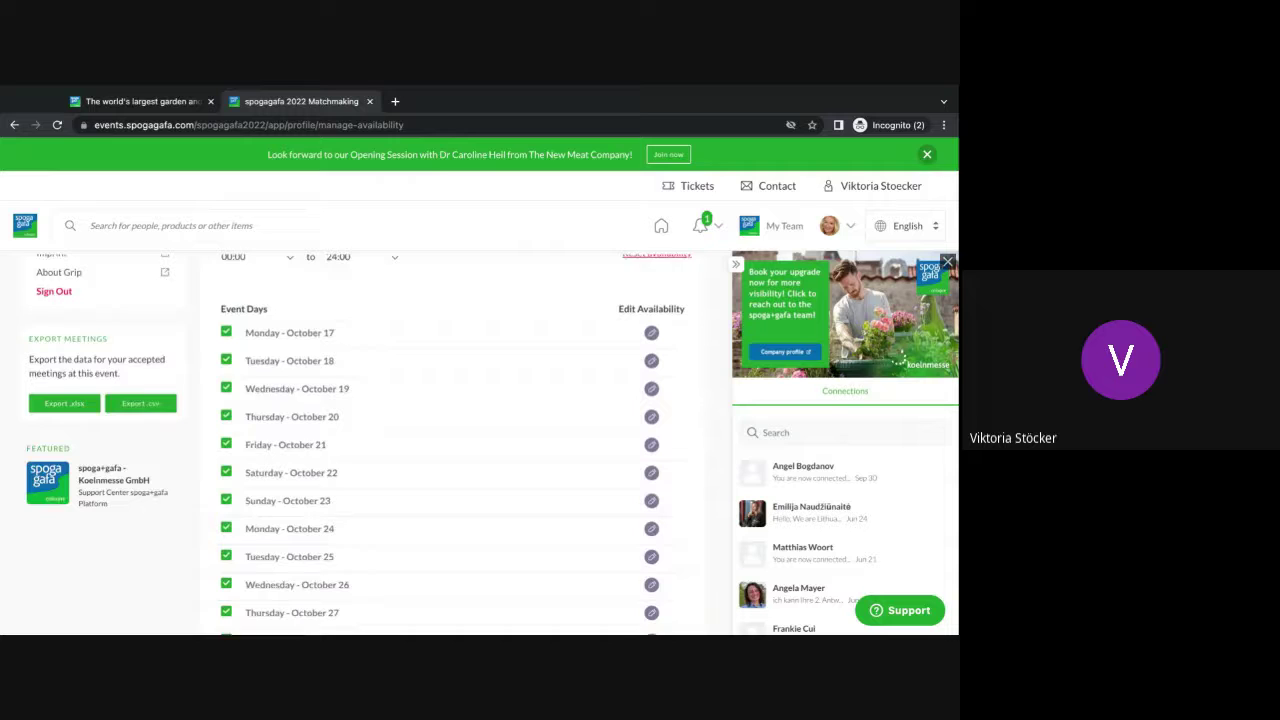
pyautogui.scroll(-15, 361, 353)
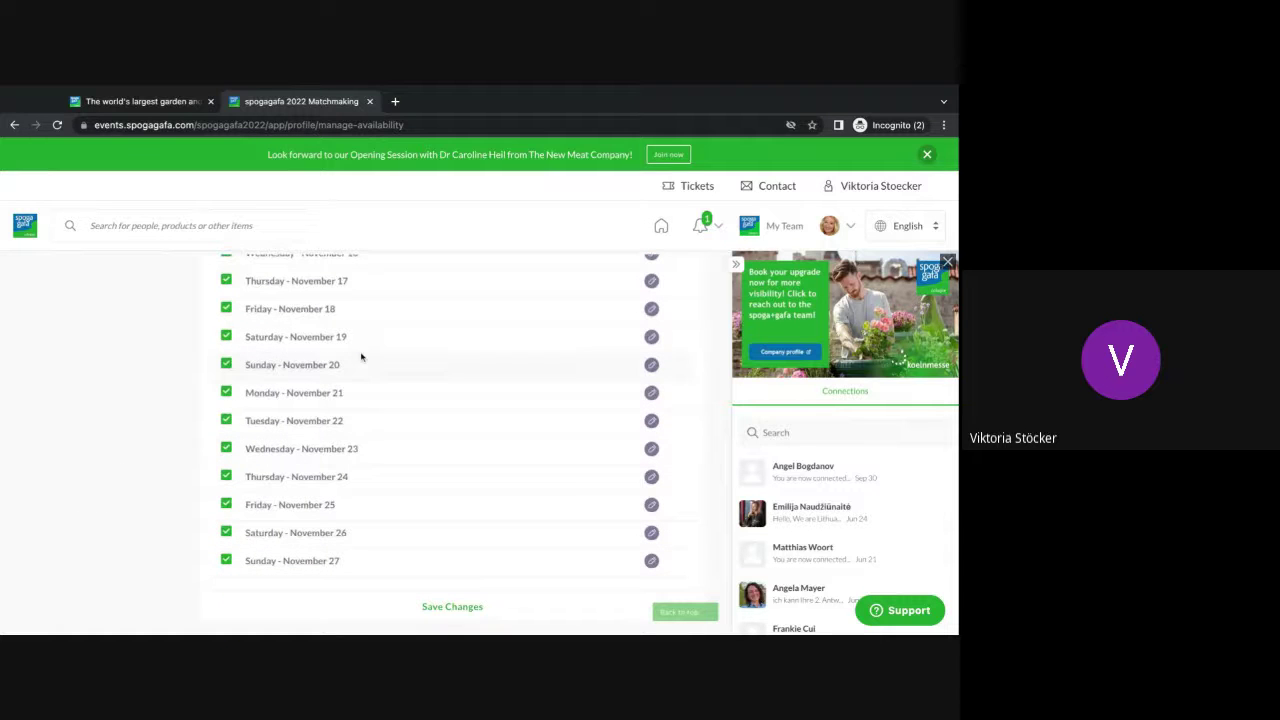
pyautogui.scroll(18, 372, 533)
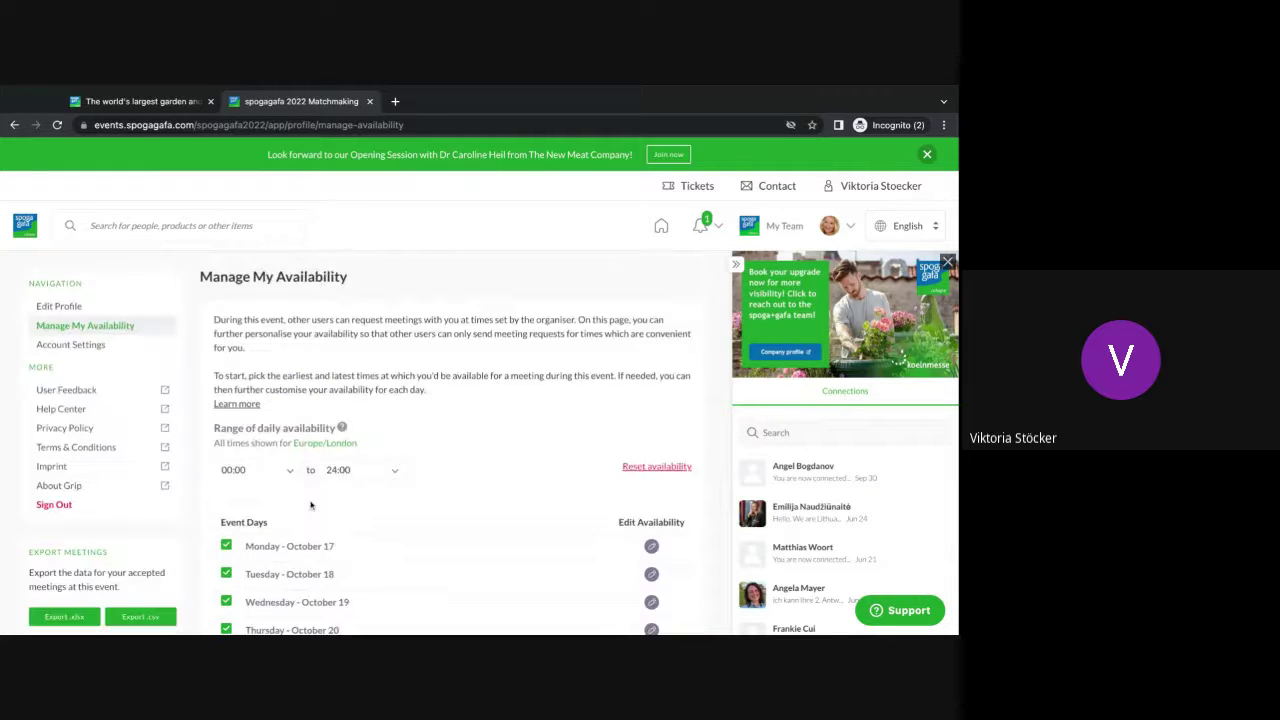
pyautogui.scroll(-3, 229, 524)
pyautogui.scroll(-4, 229, 524)
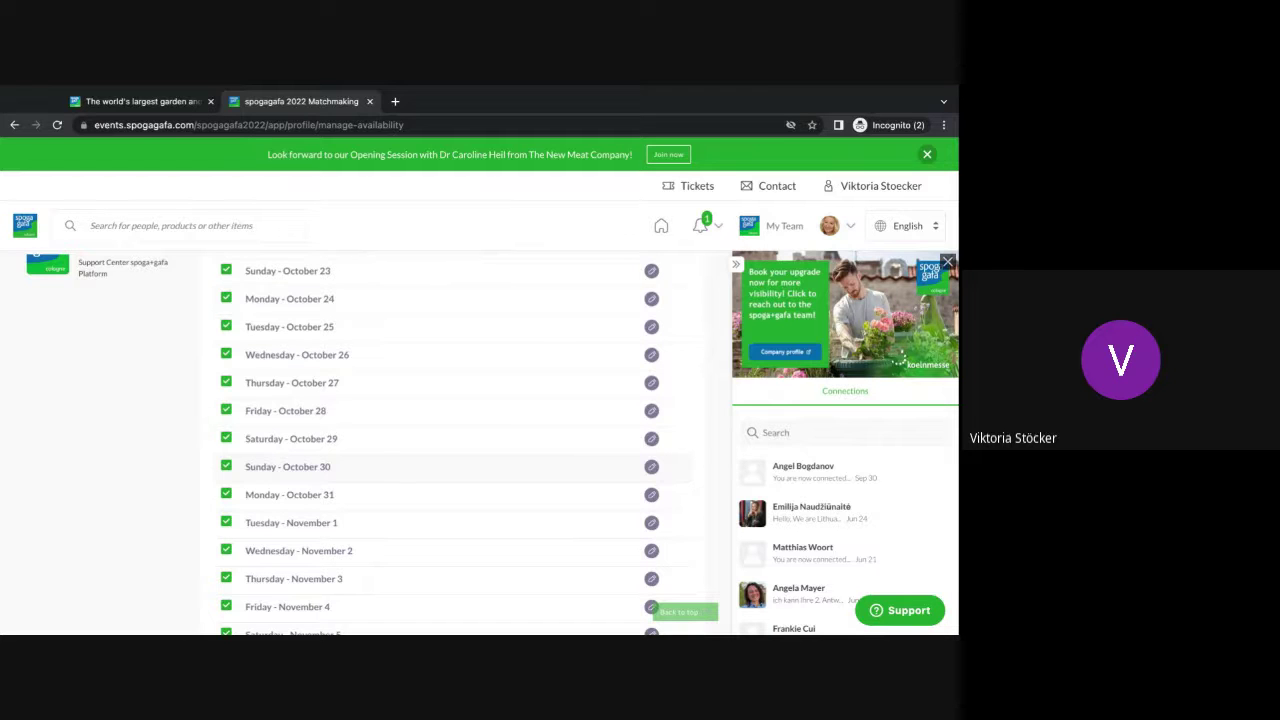
pyautogui.scroll(-3, 372, 466)
pyautogui.scroll(10, 372, 466)
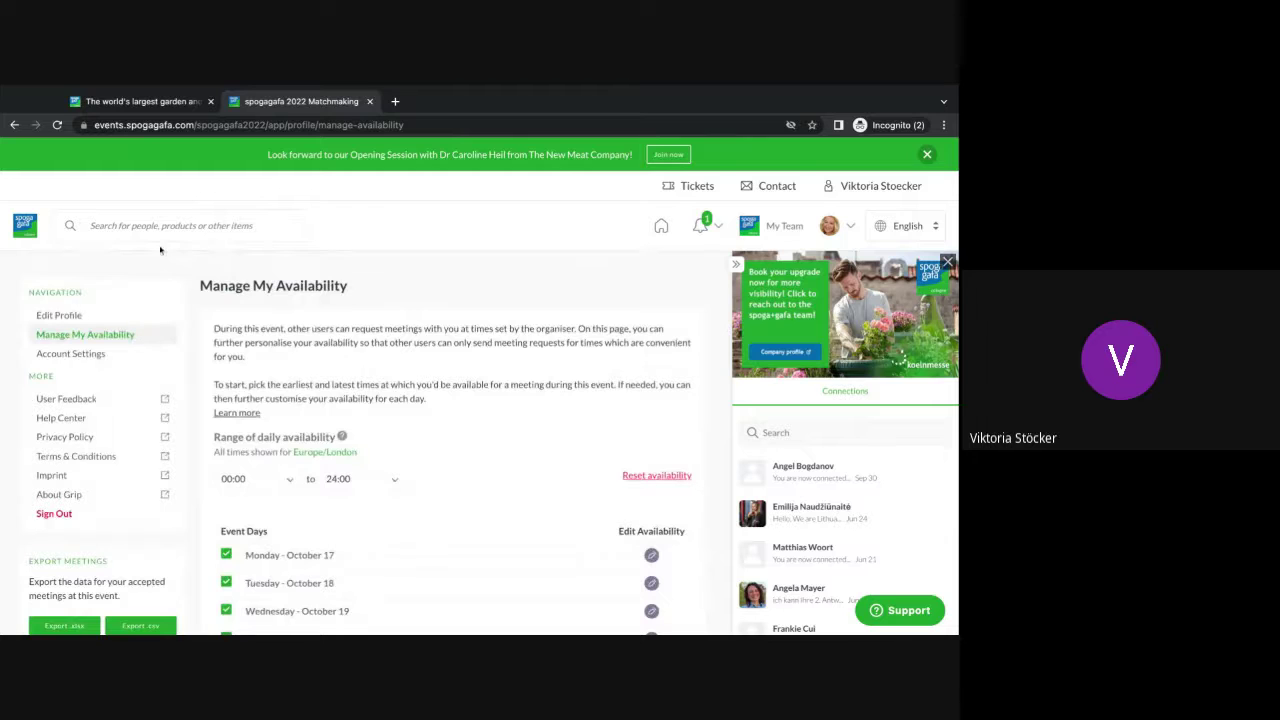
pyautogui.click(30, 220)
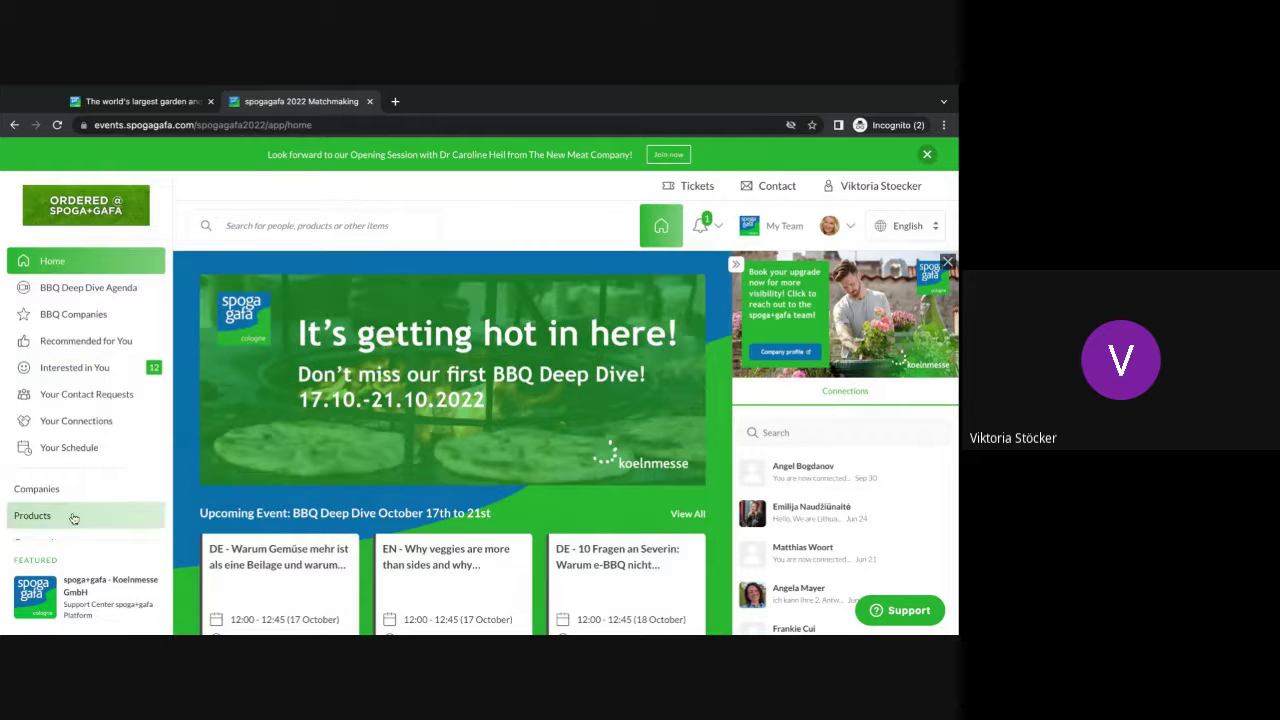
# Browse Recommended for You and skip the suggested visitor from ECO RECICLAJE MADERA
pyautogui.scroll(-1, 70, 320)
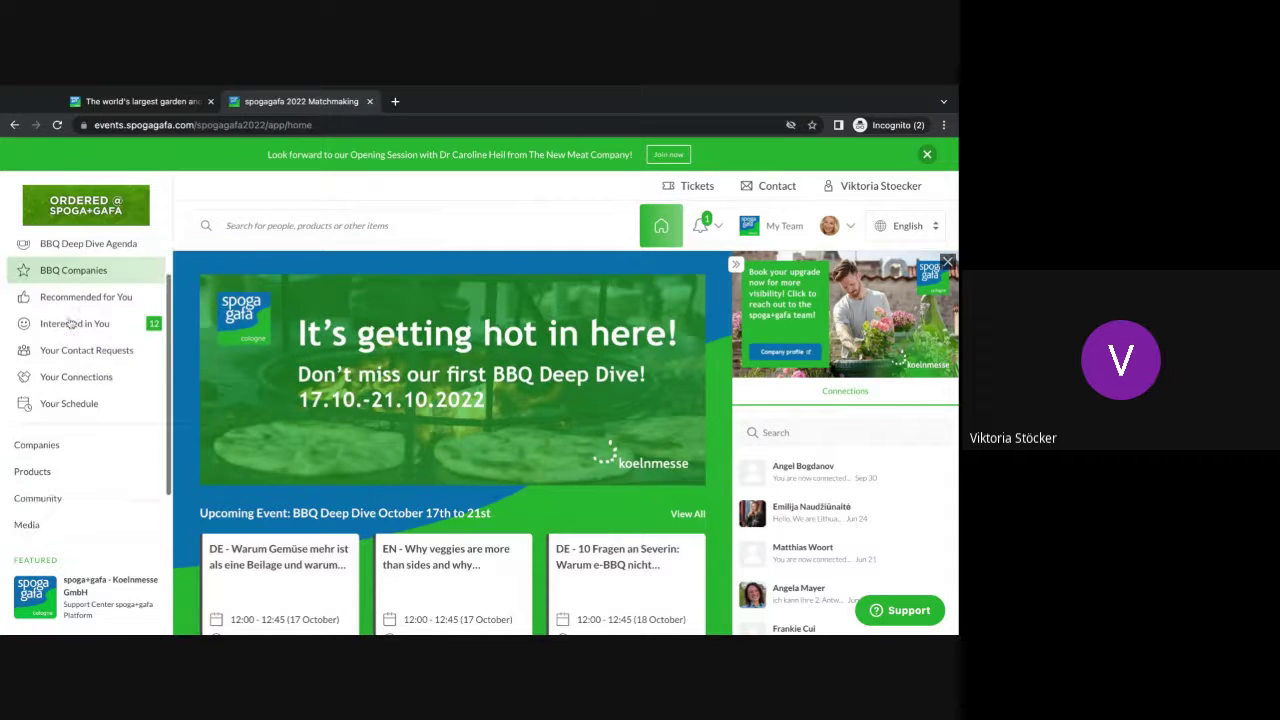
pyautogui.scroll(1, 70, 322)
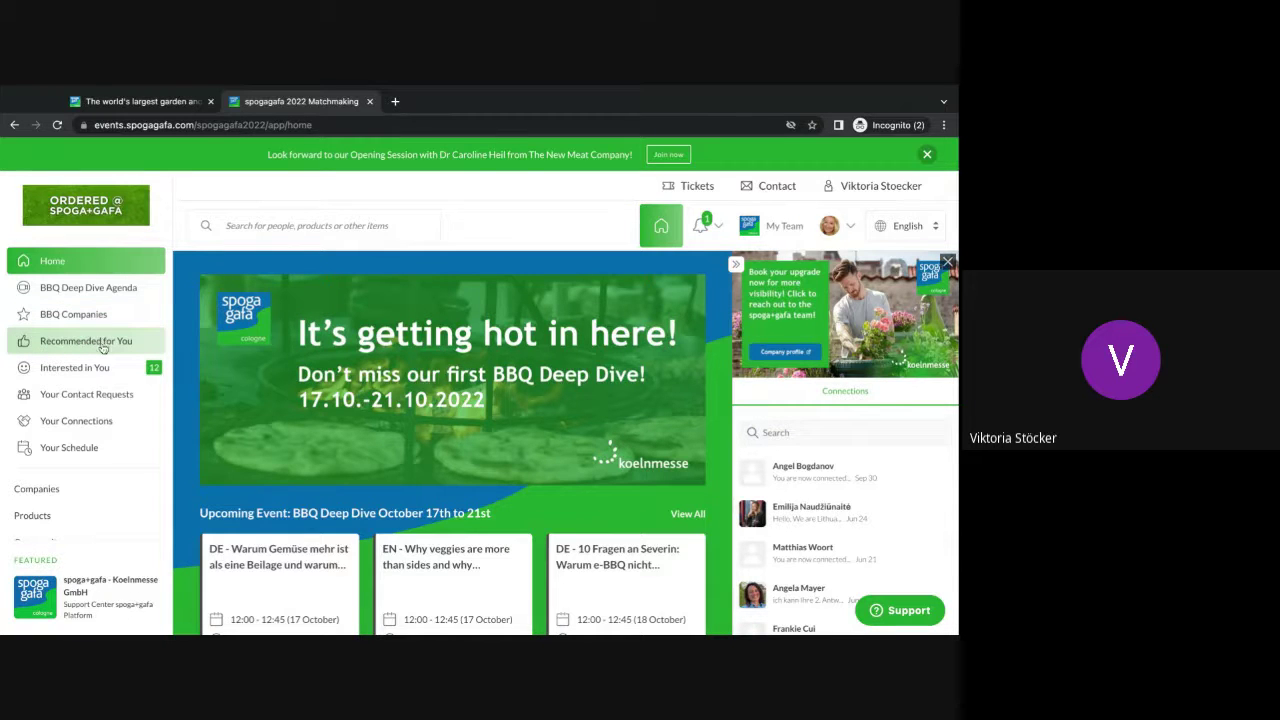
pyautogui.click(102, 348)
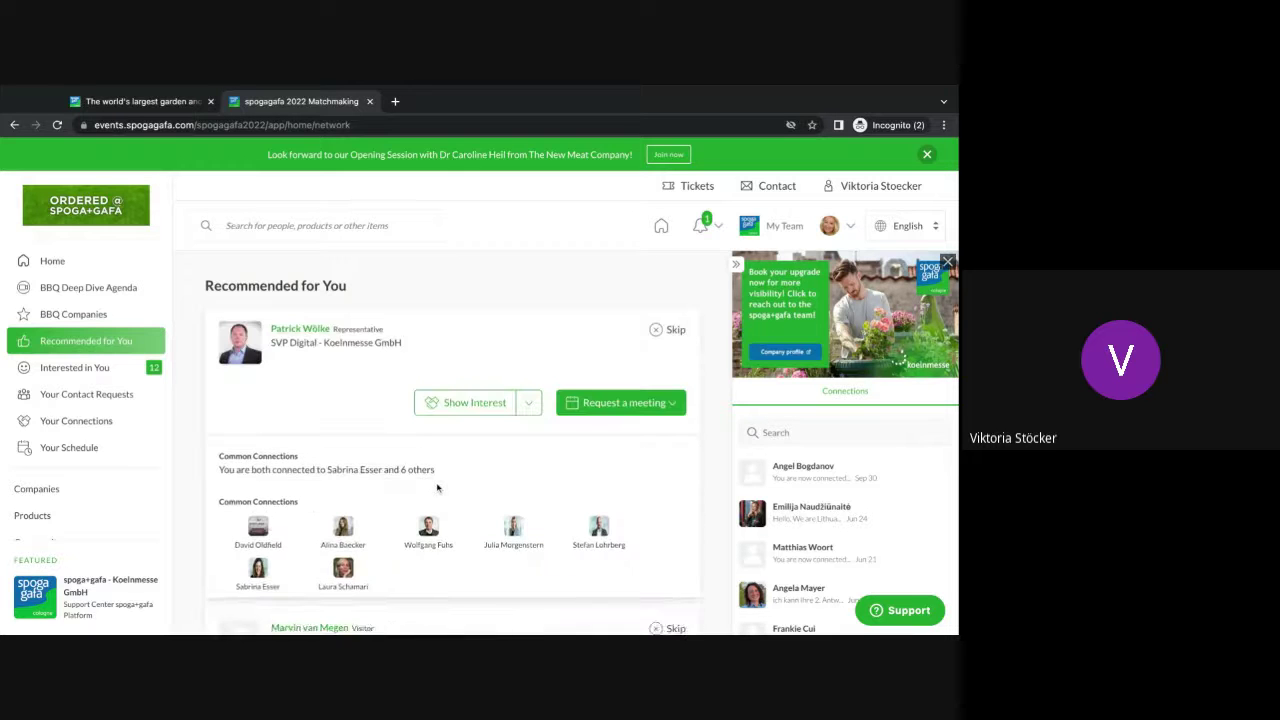
pyautogui.scroll(-3, 593, 512)
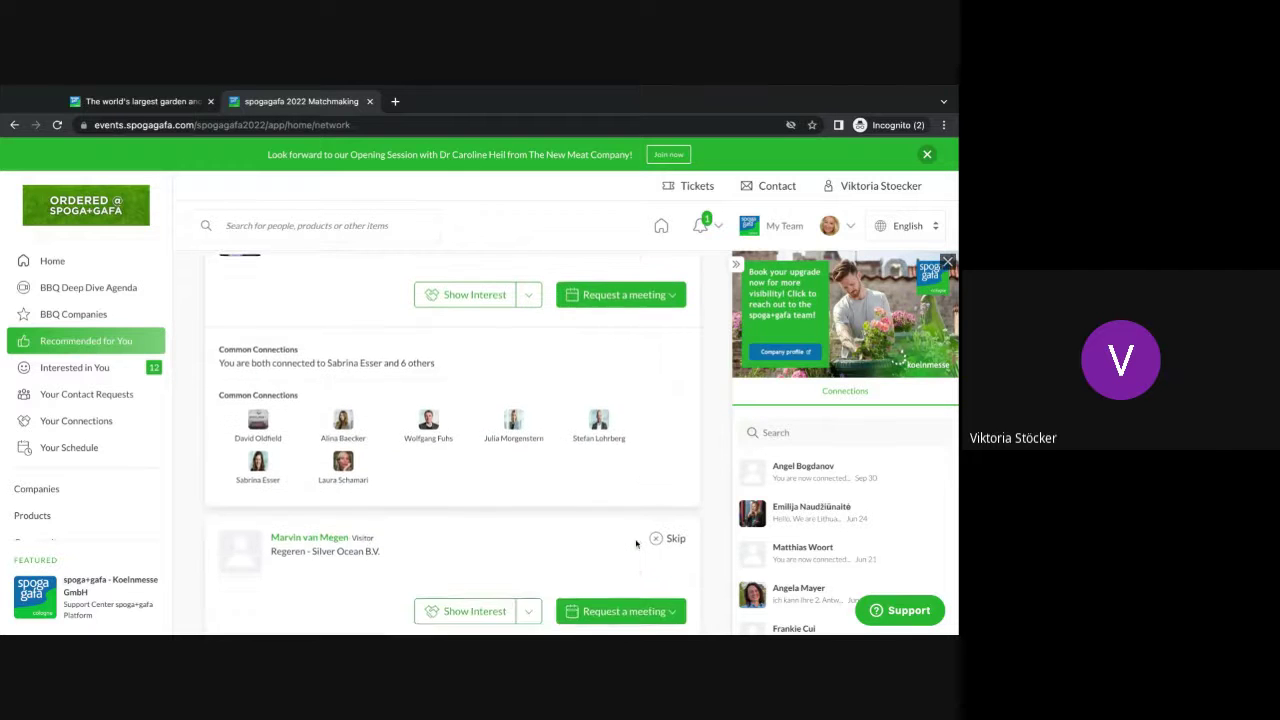
pyautogui.scroll(-5, 453, 445)
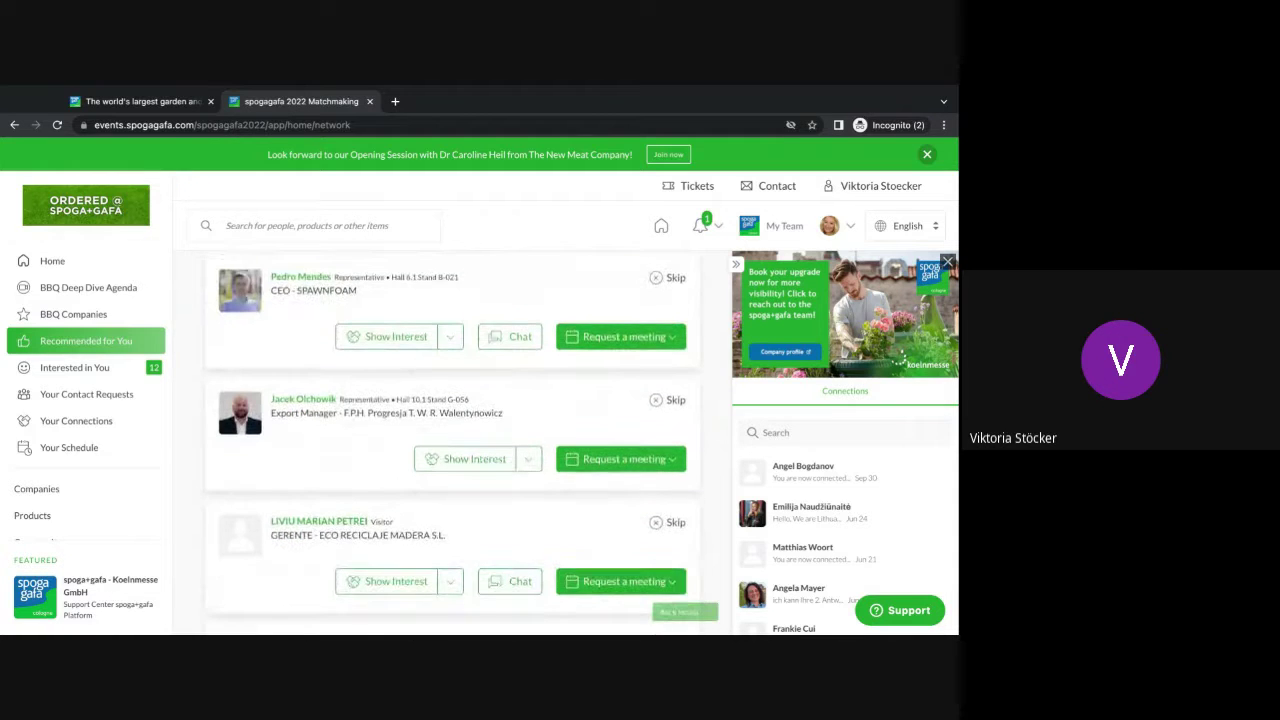
pyautogui.scroll(-3, 453, 445)
pyautogui.scroll(-1, 453, 444)
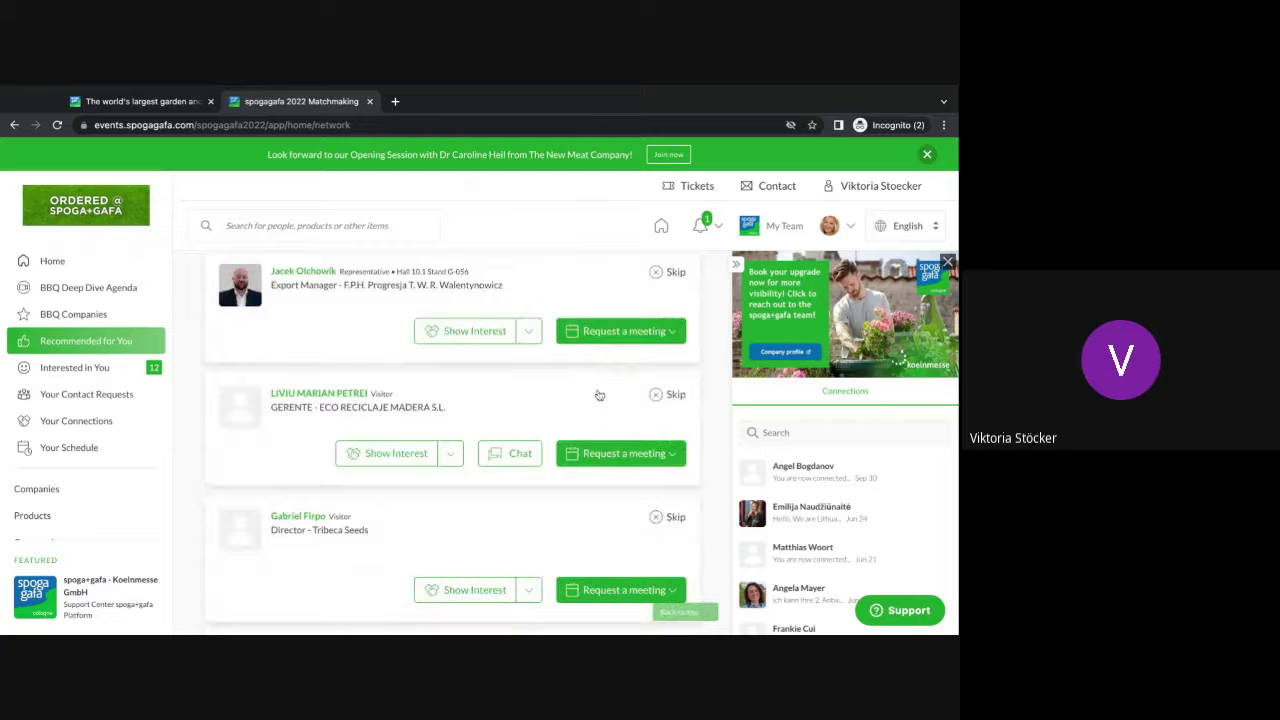
pyautogui.click(672, 397)
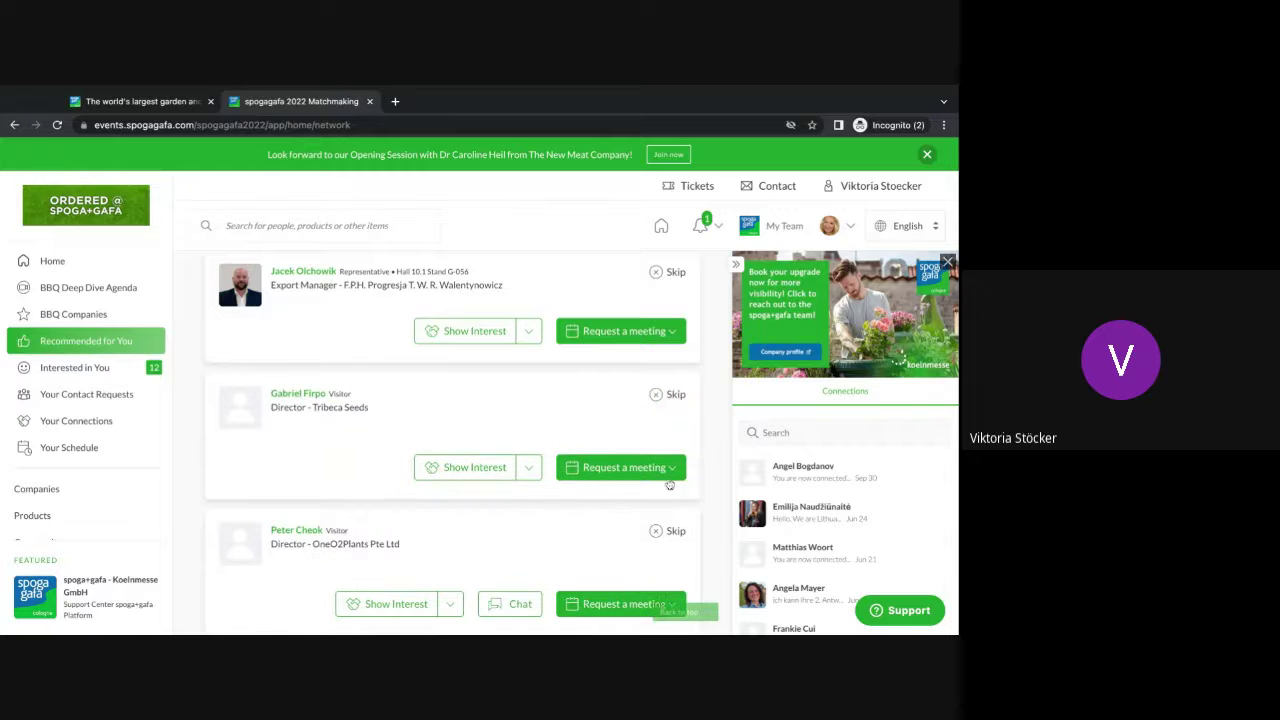
# Draft a meeting request to the Tribeca Seeds director for Tuesday 15/11/2022, 14:20–14:40
pyautogui.click(614, 477)
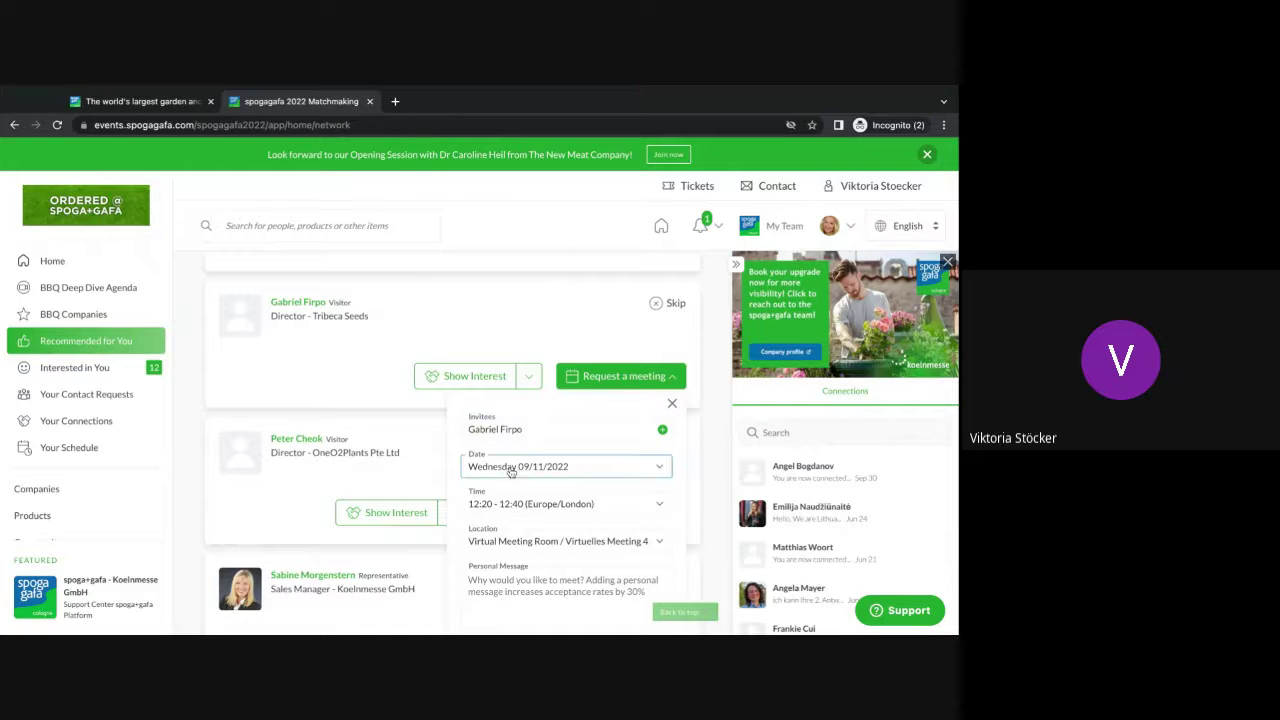
pyautogui.scroll(-1, 510, 472)
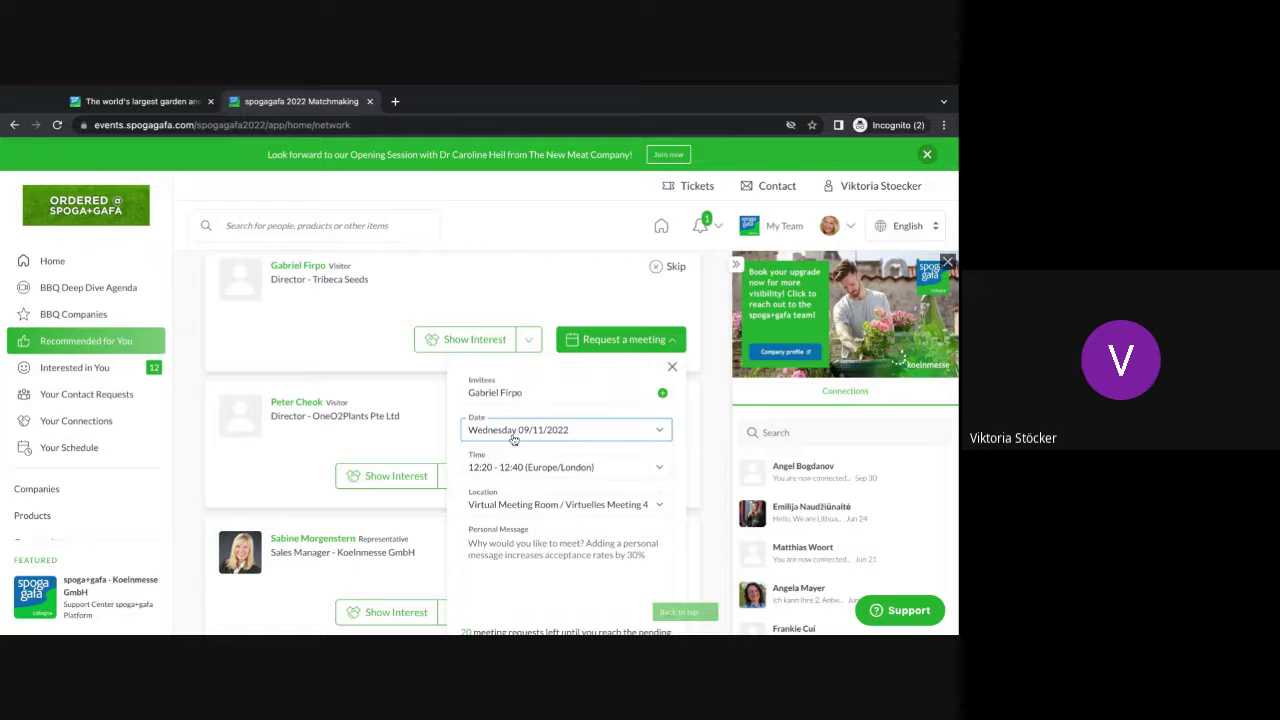
pyautogui.click(566, 472)
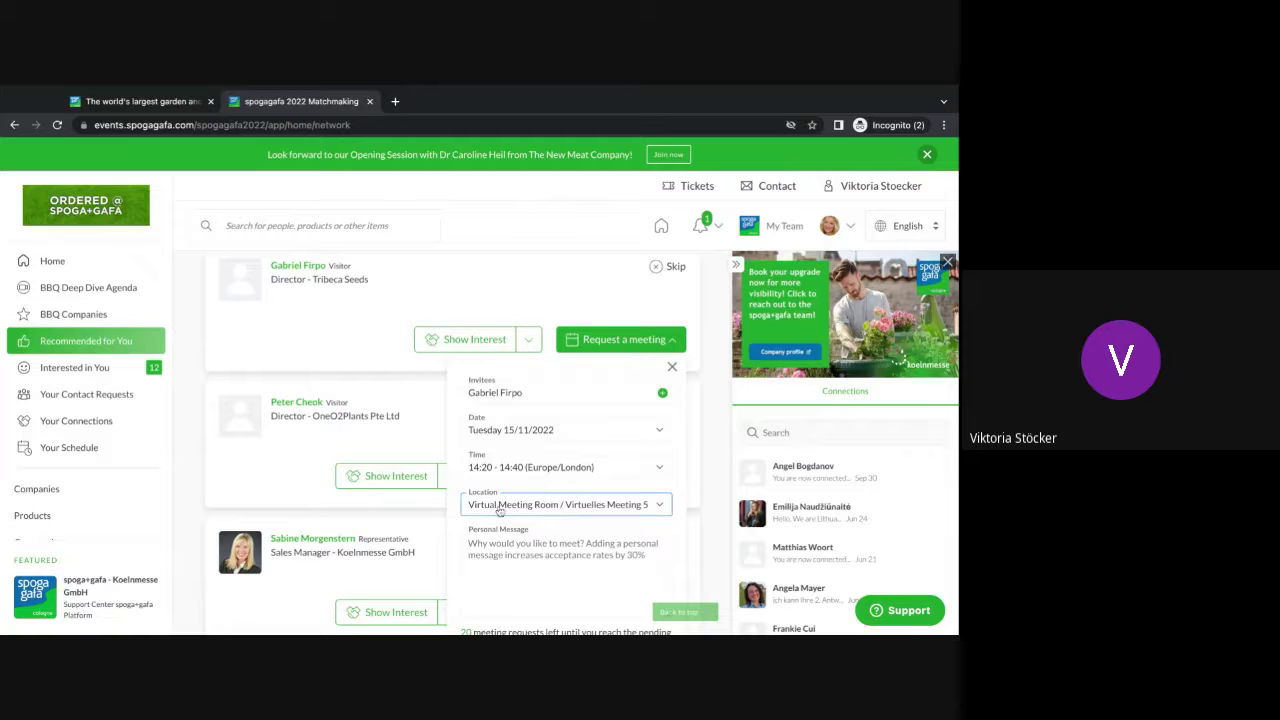
pyautogui.scroll(-1, 502, 550)
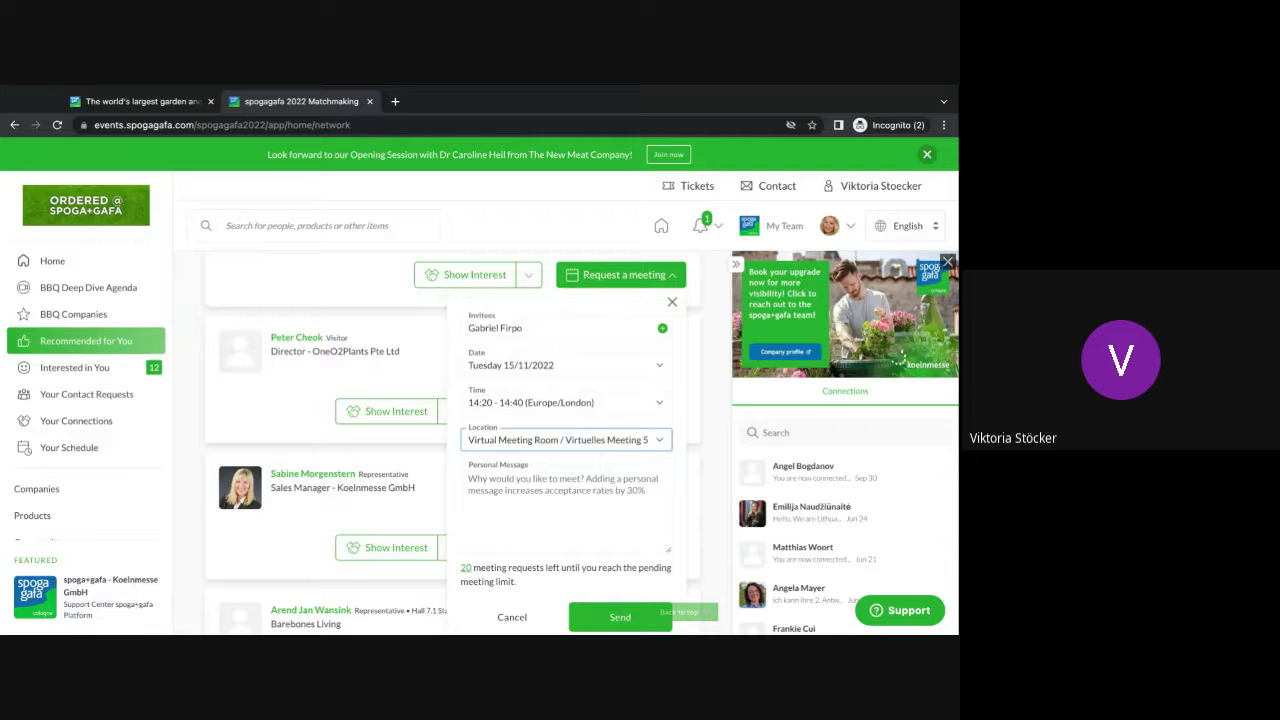
pyautogui.scroll(-1, 503, 590)
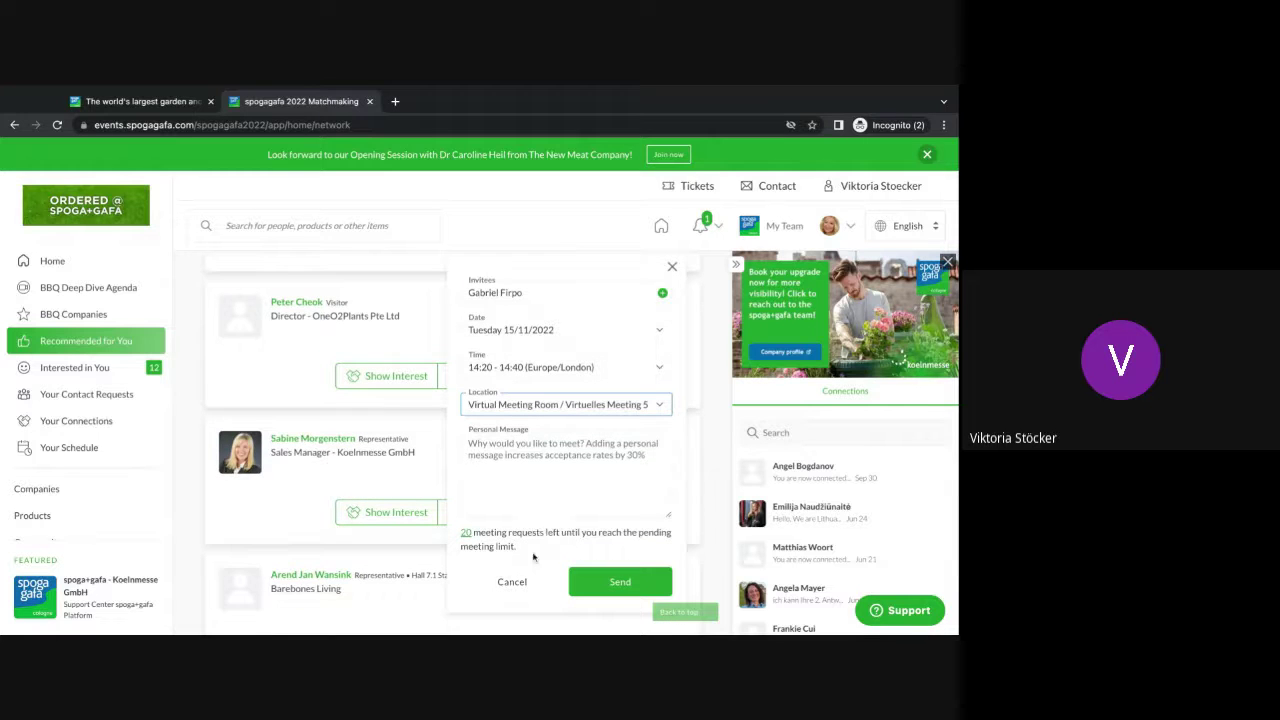
pyautogui.click(518, 577)
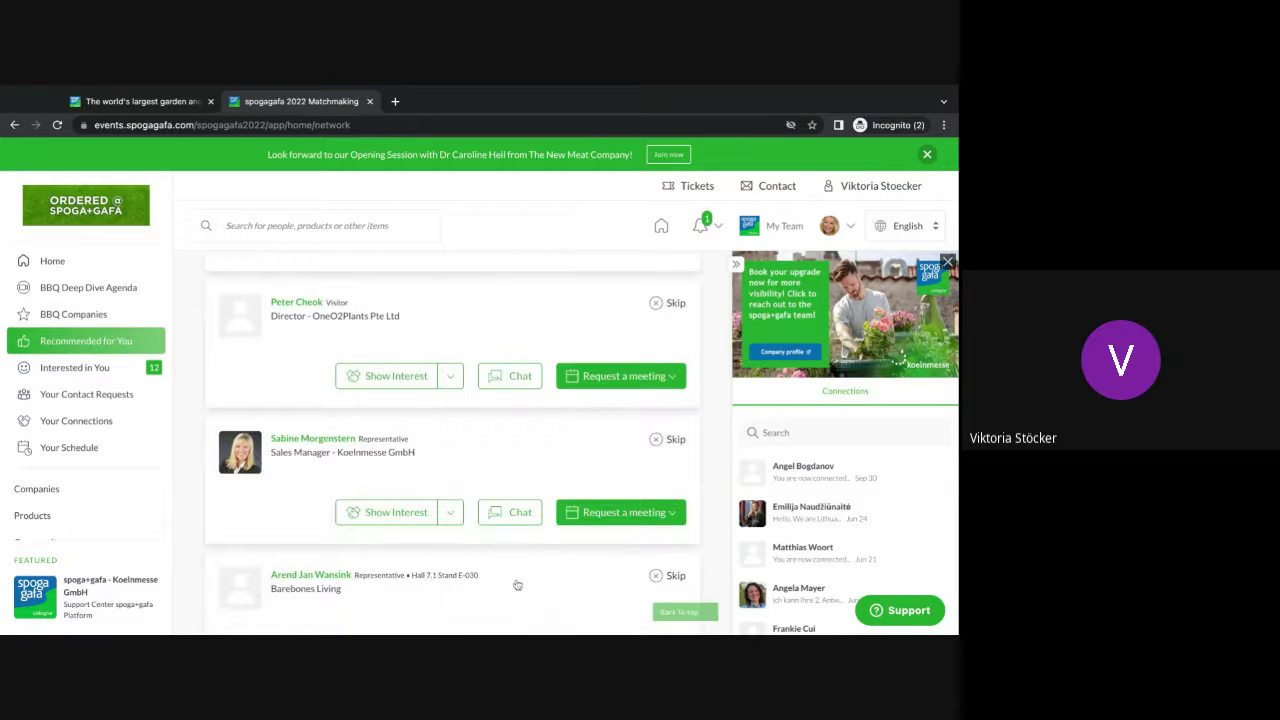
pyautogui.click(454, 382)
pyautogui.click(331, 470)
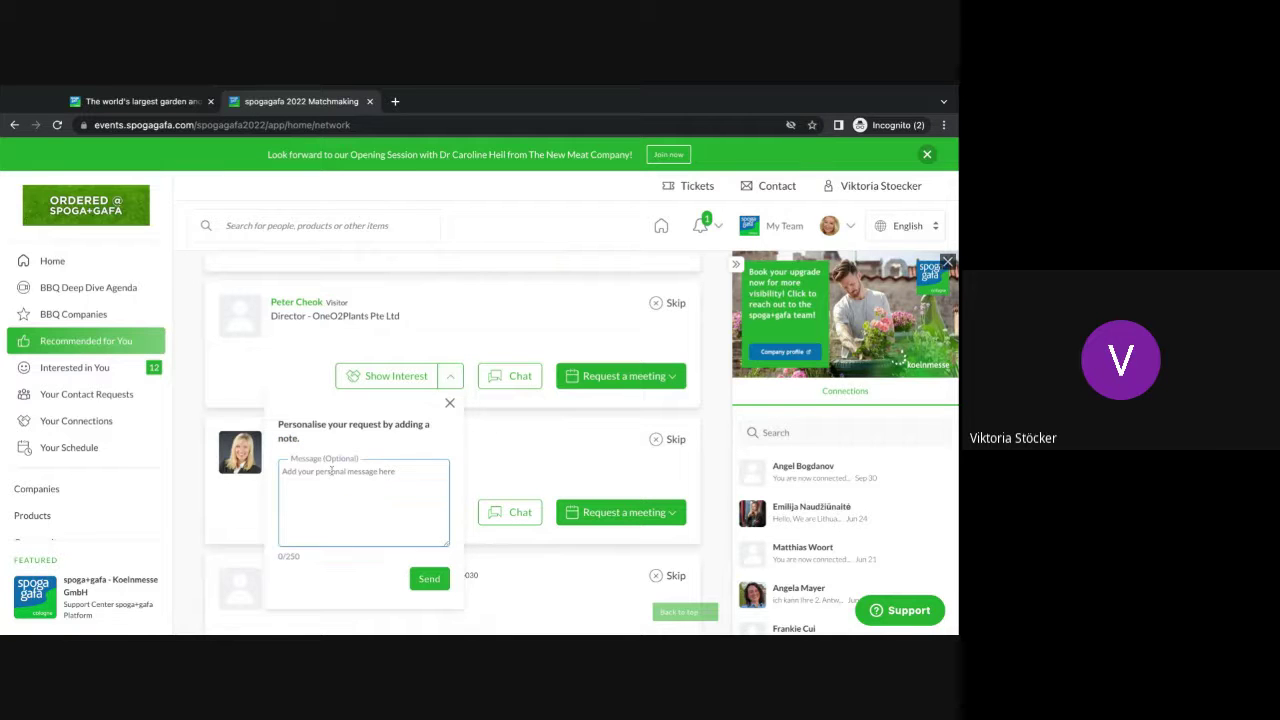
pyautogui.click(449, 404)
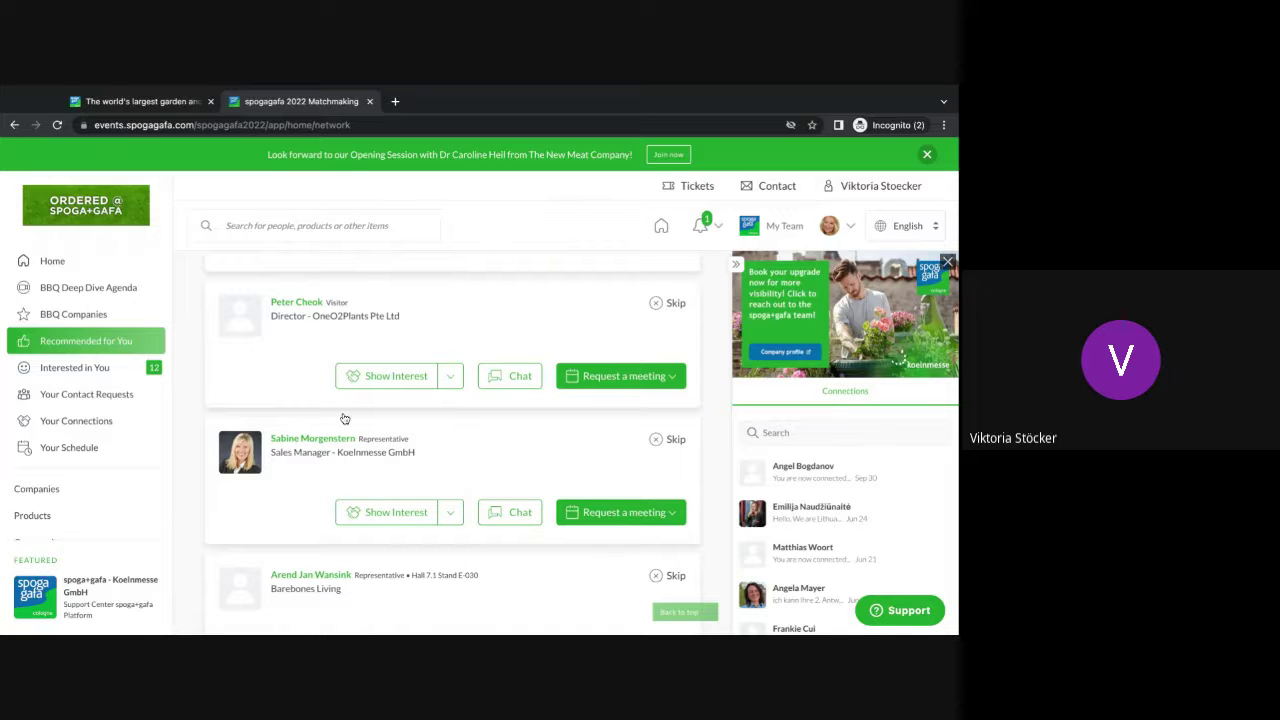
# From Interested in You, show interest back to PLASTIKEN's Marketing Manager to connect
pyautogui.click(82, 365)
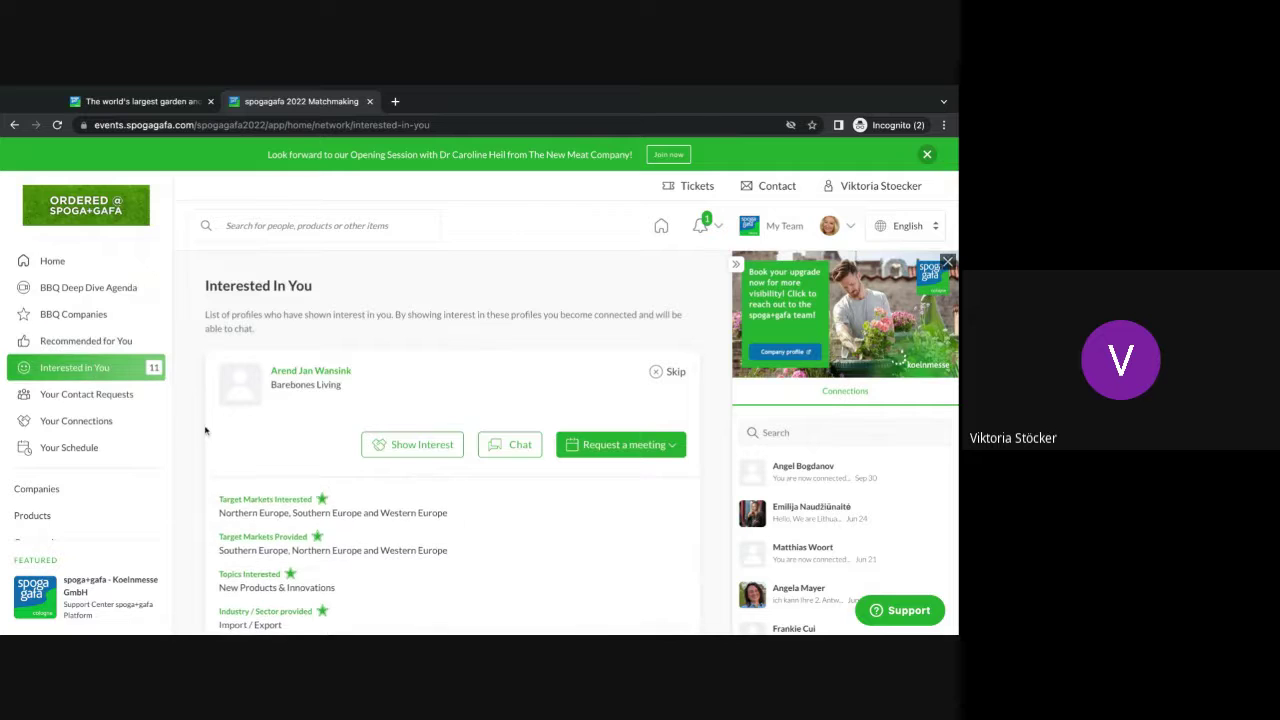
pyautogui.scroll(-2, 205, 430)
pyautogui.scroll(-10, 205, 430)
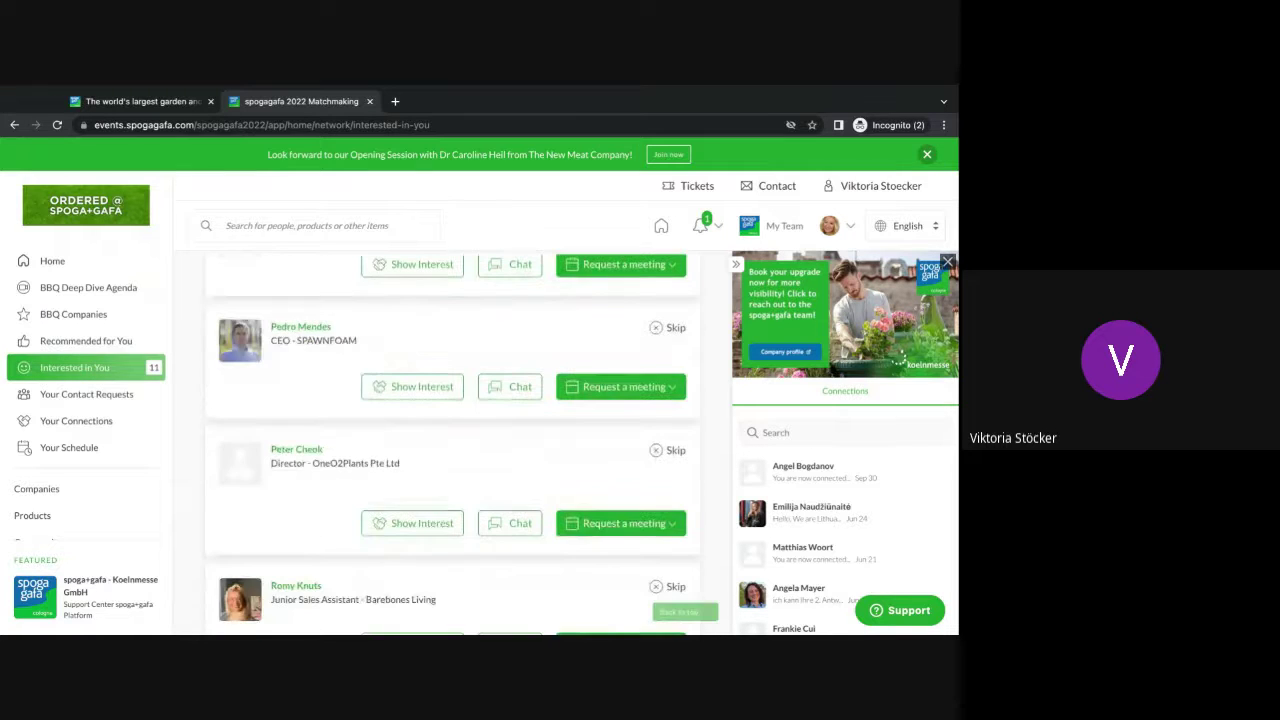
pyautogui.scroll(6, 453, 444)
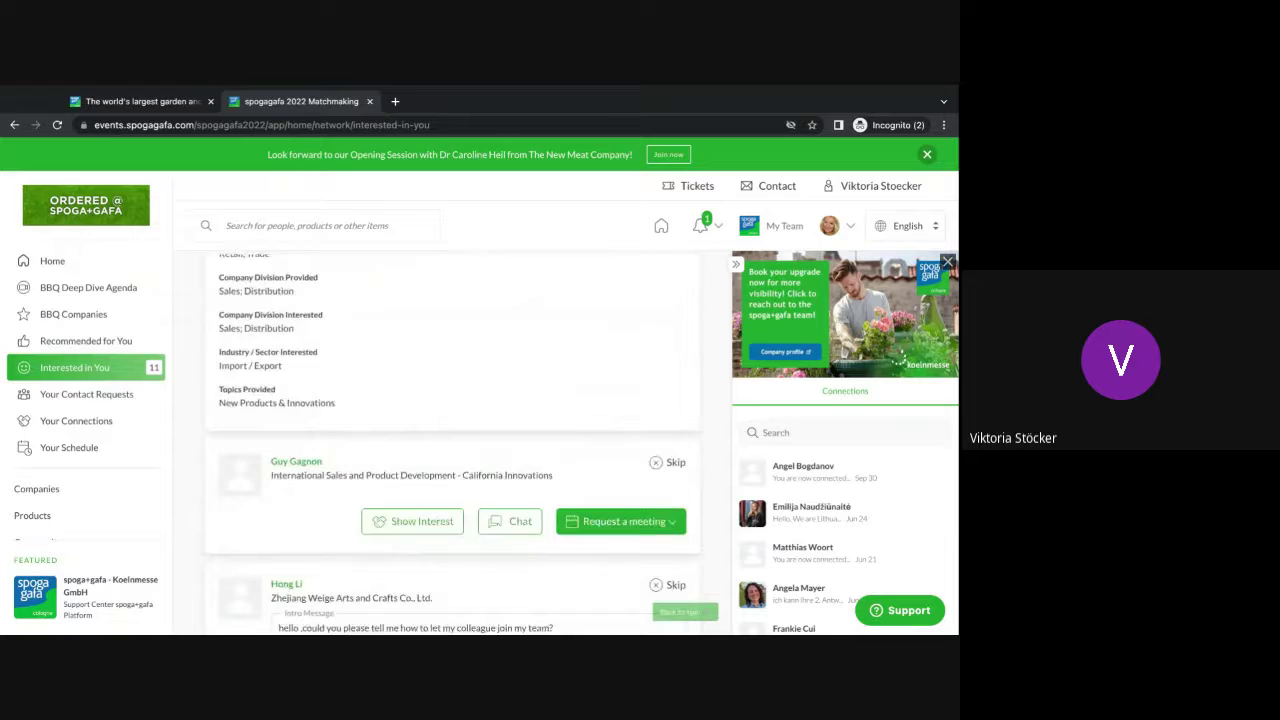
pyautogui.scroll(8, 453, 444)
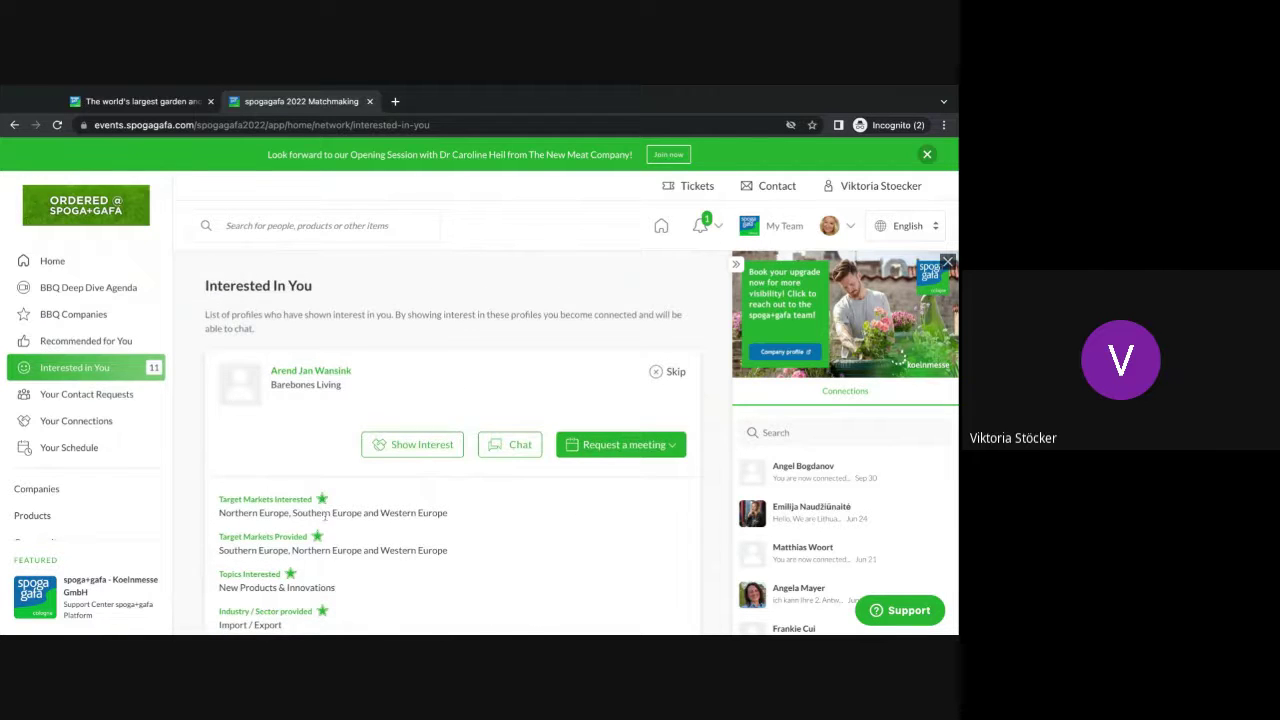
pyautogui.scroll(-8, 325, 515)
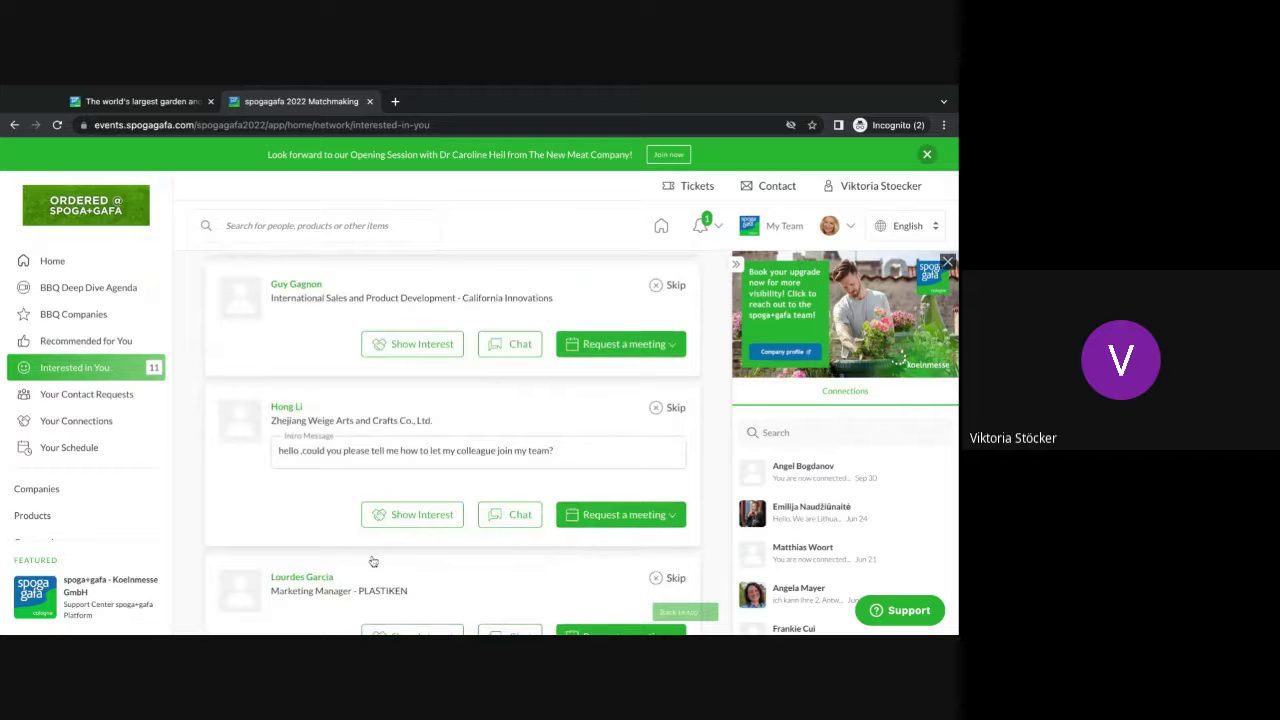
pyautogui.scroll(-2, 443, 560)
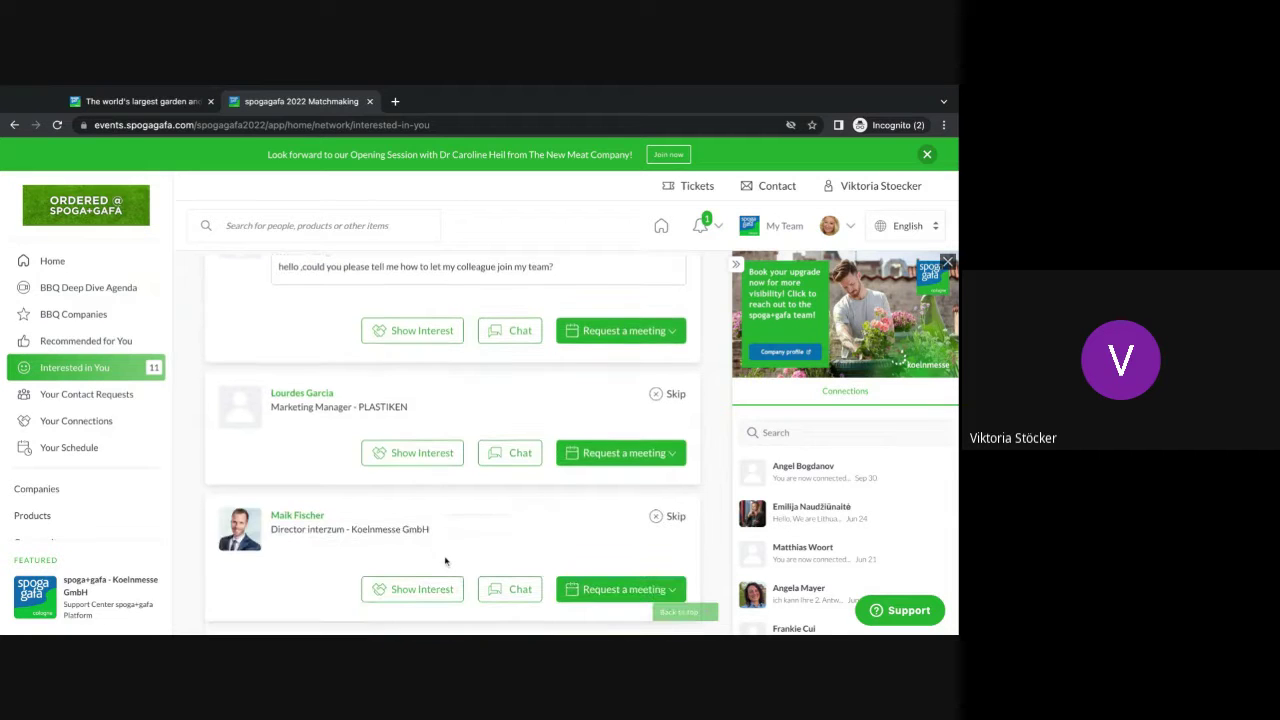
pyautogui.click(421, 453)
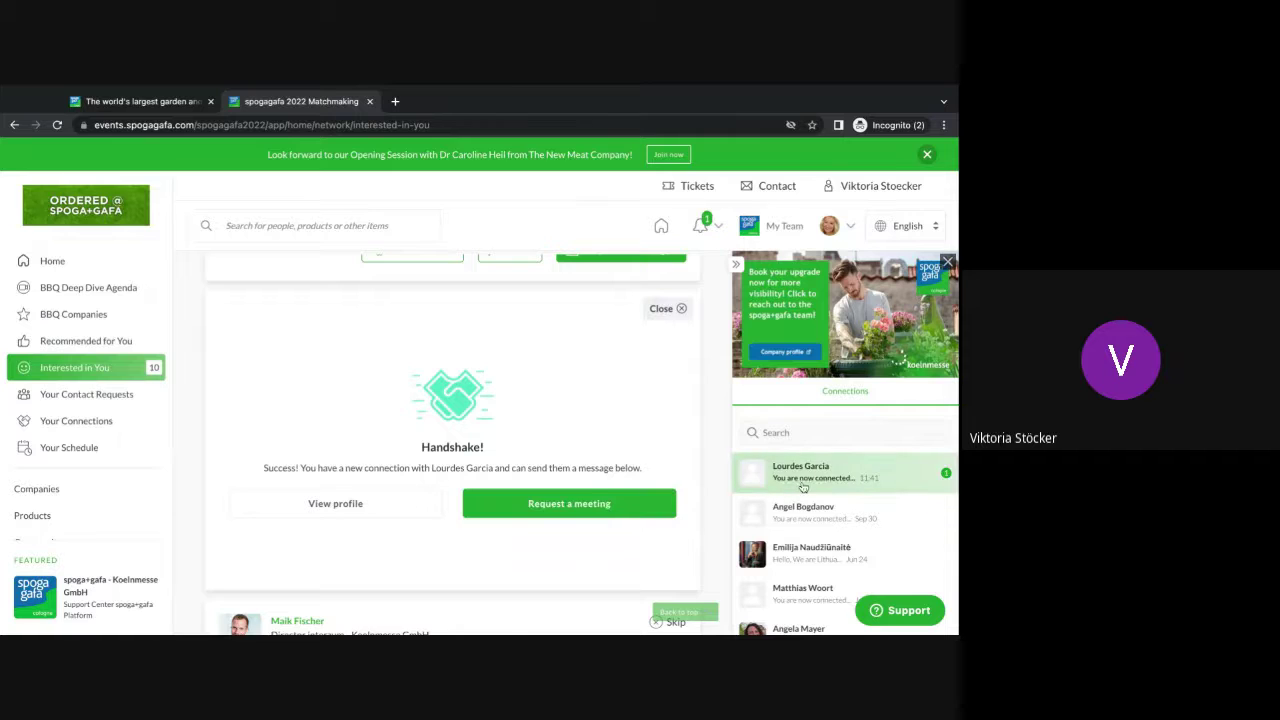
# View the chat with the new PLASTIKEN connection, then open My 'Interested' List
pyautogui.click(800, 470)
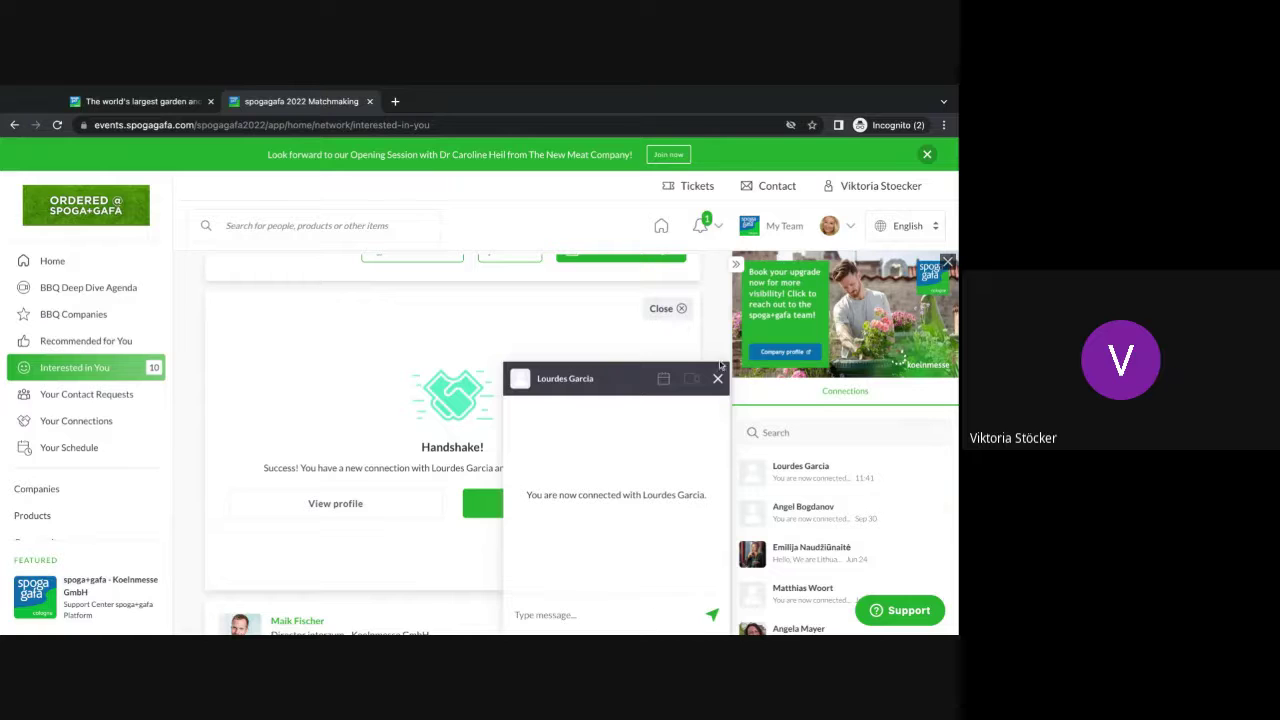
pyautogui.click(718, 379)
pyautogui.click(98, 404)
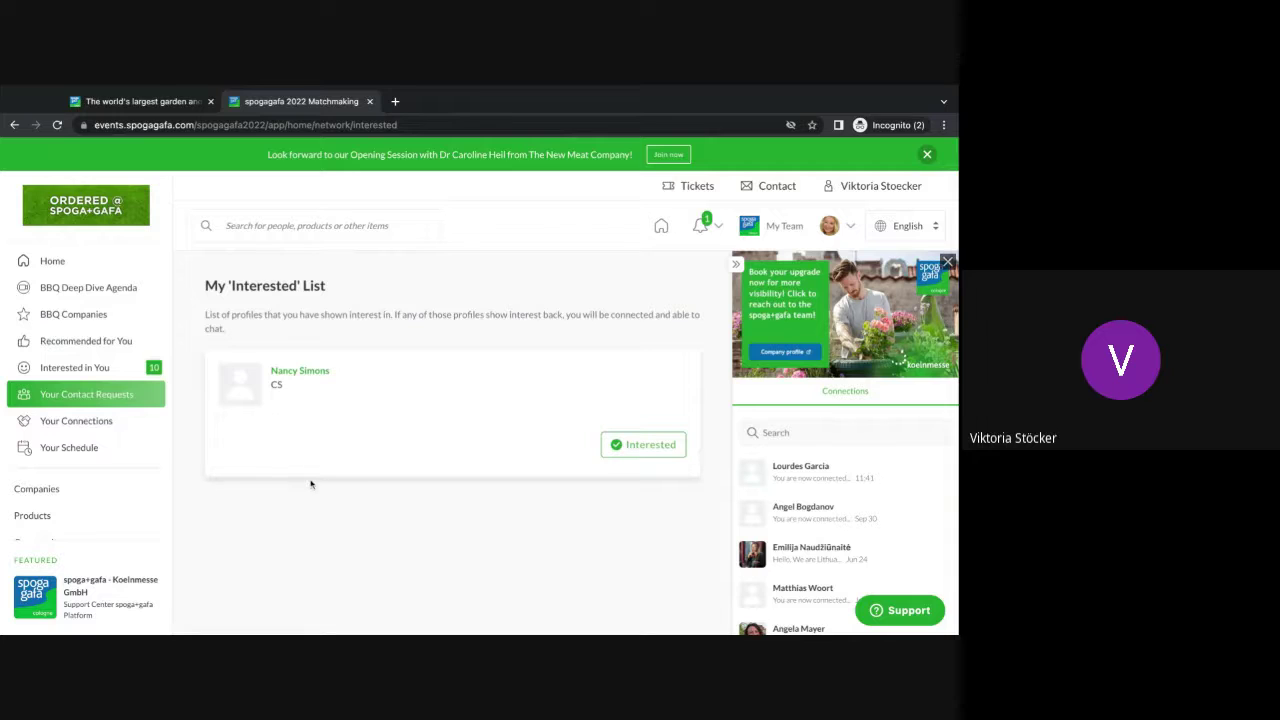
# Open Your Connections and scroll through the list of existing contacts
pyautogui.click(88, 423)
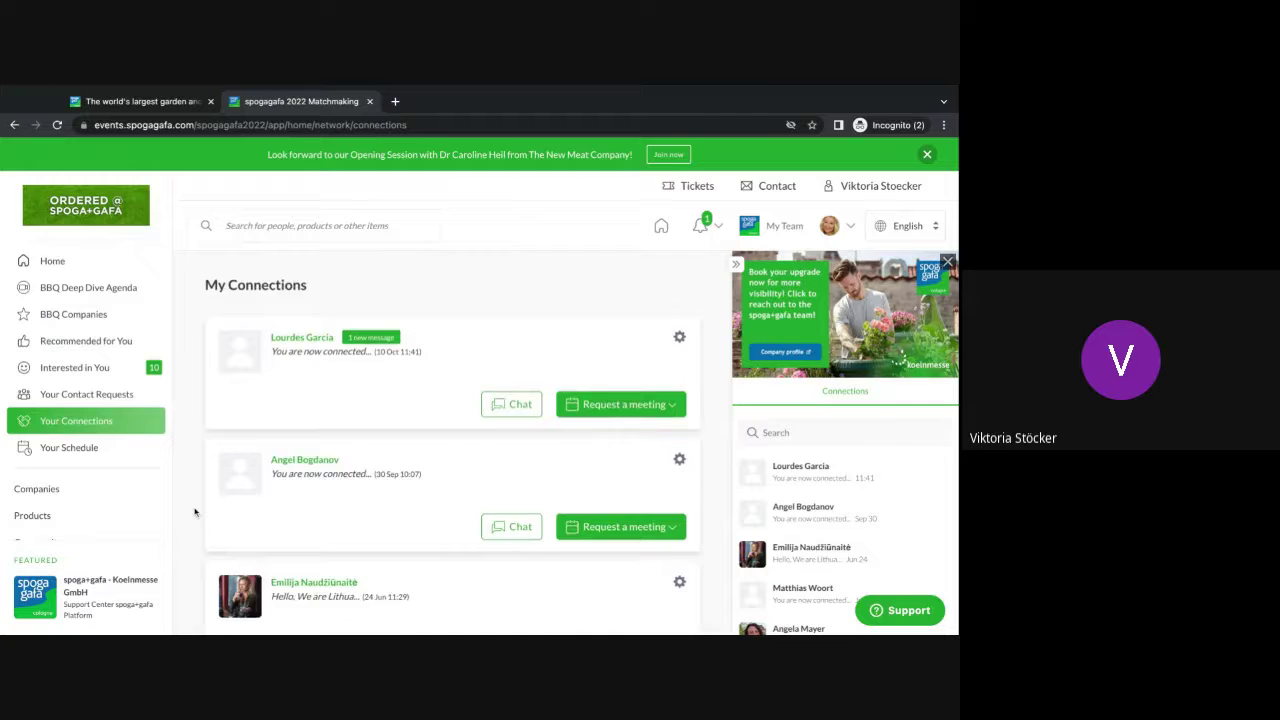
pyautogui.scroll(-1, 195, 512)
pyautogui.scroll(-10, 195, 512)
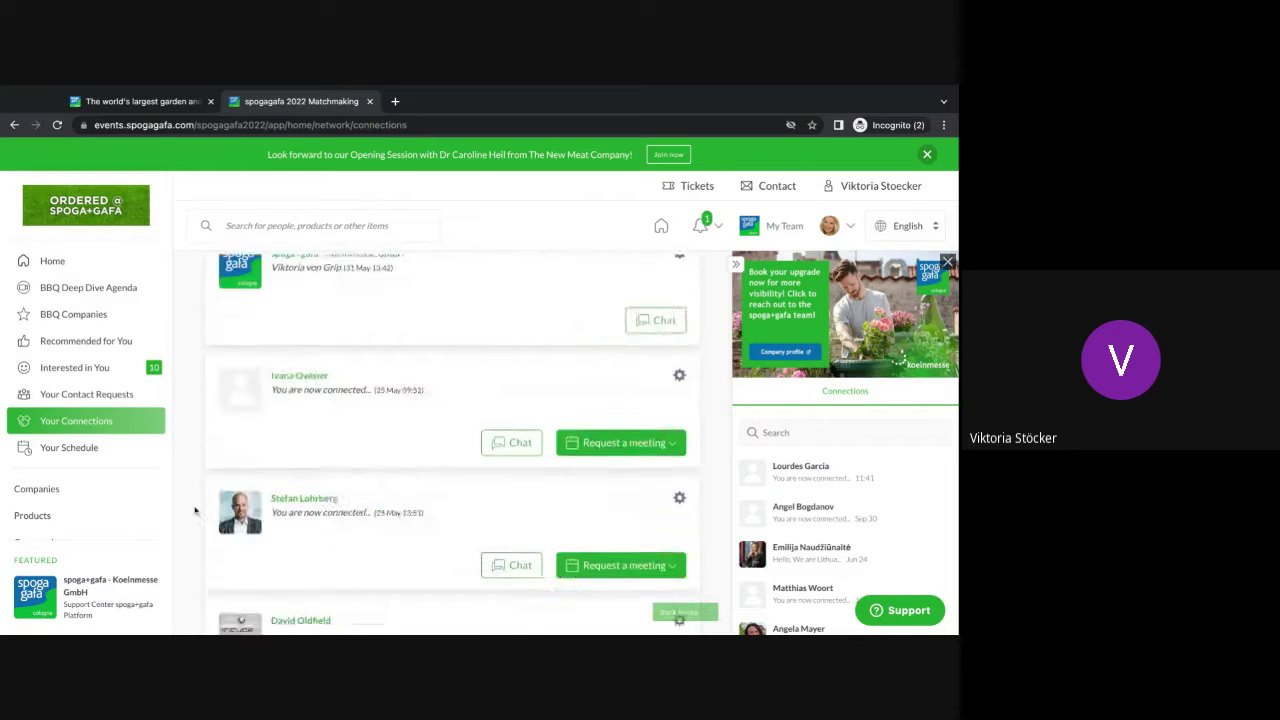
pyautogui.scroll(-3, 195, 510)
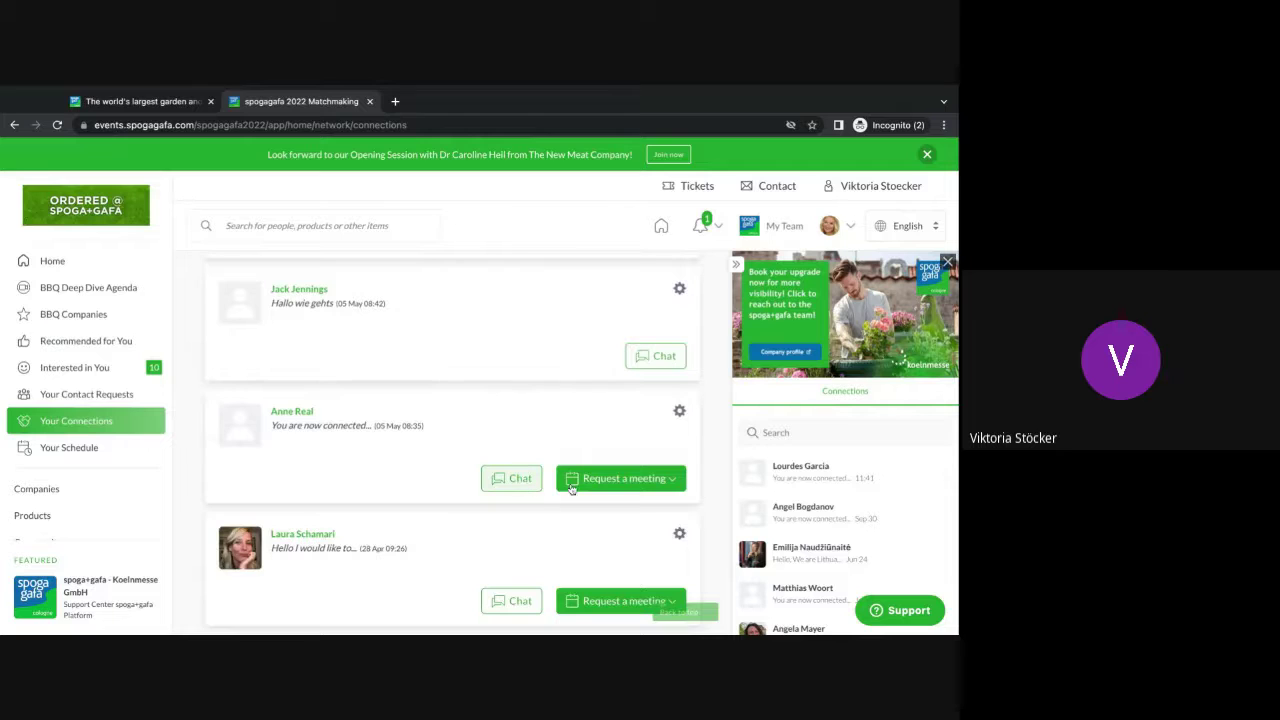
# Open Your Schedule and scroll through sessions from 1 June to 30 September, then back to top
pyautogui.click(110, 450)
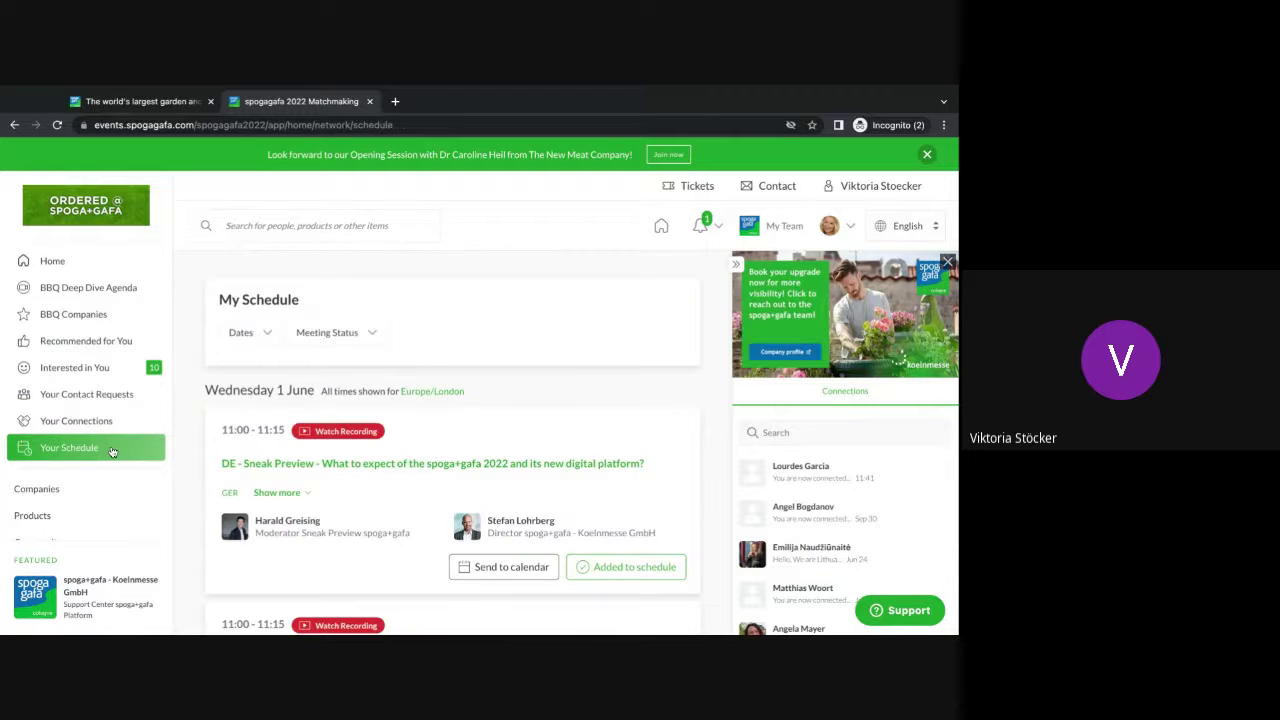
pyautogui.scroll(-1, 112, 450)
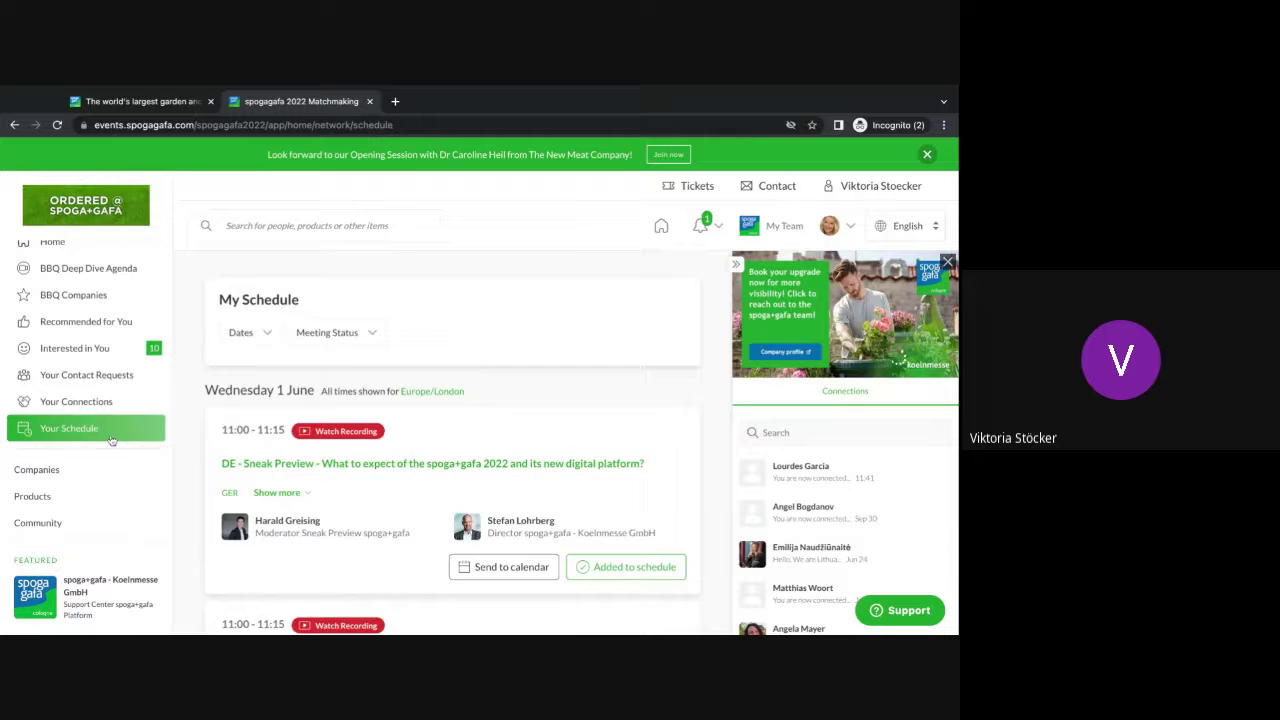
pyautogui.scroll(-5, 202, 524)
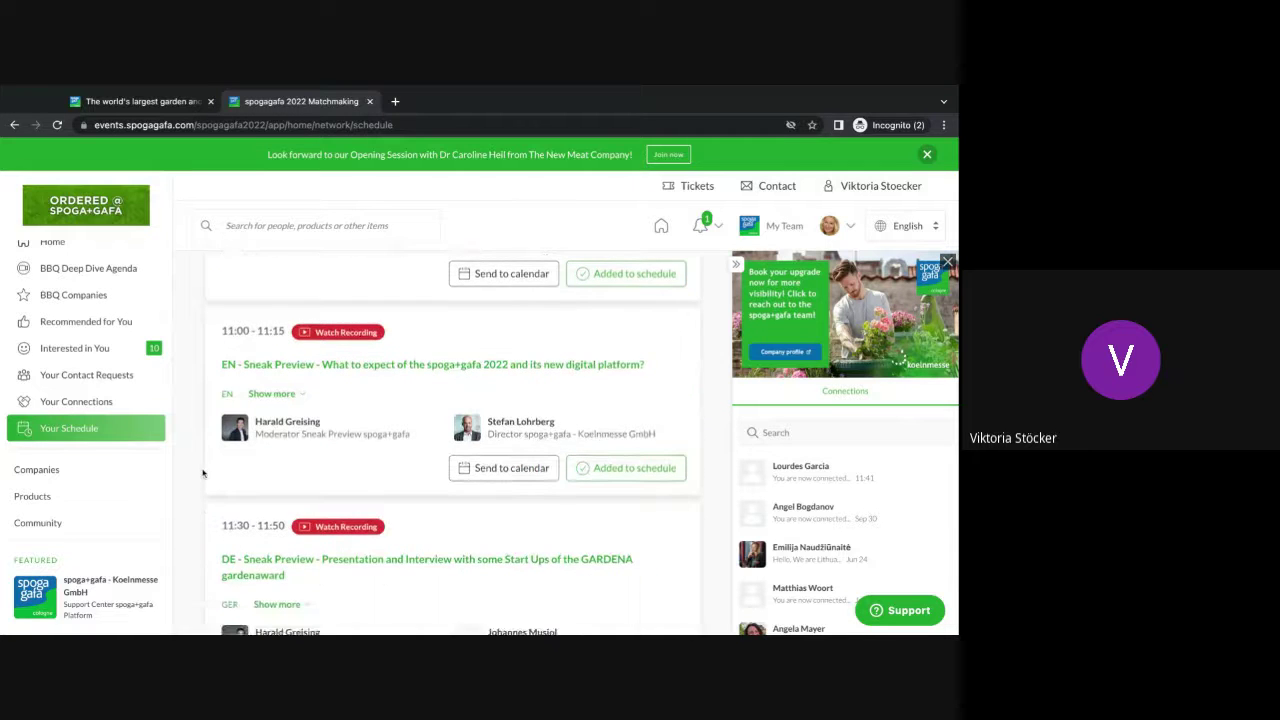
pyautogui.scroll(-3, 202, 455)
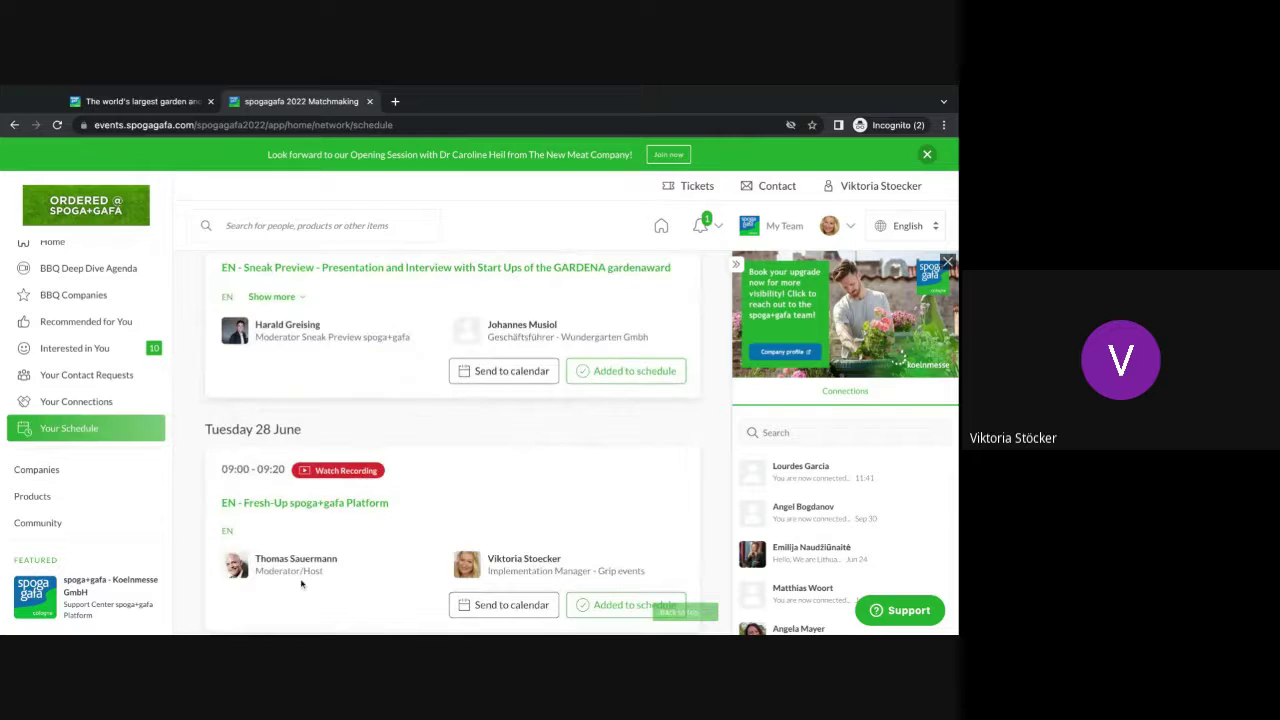
pyautogui.scroll(-1, 301, 585)
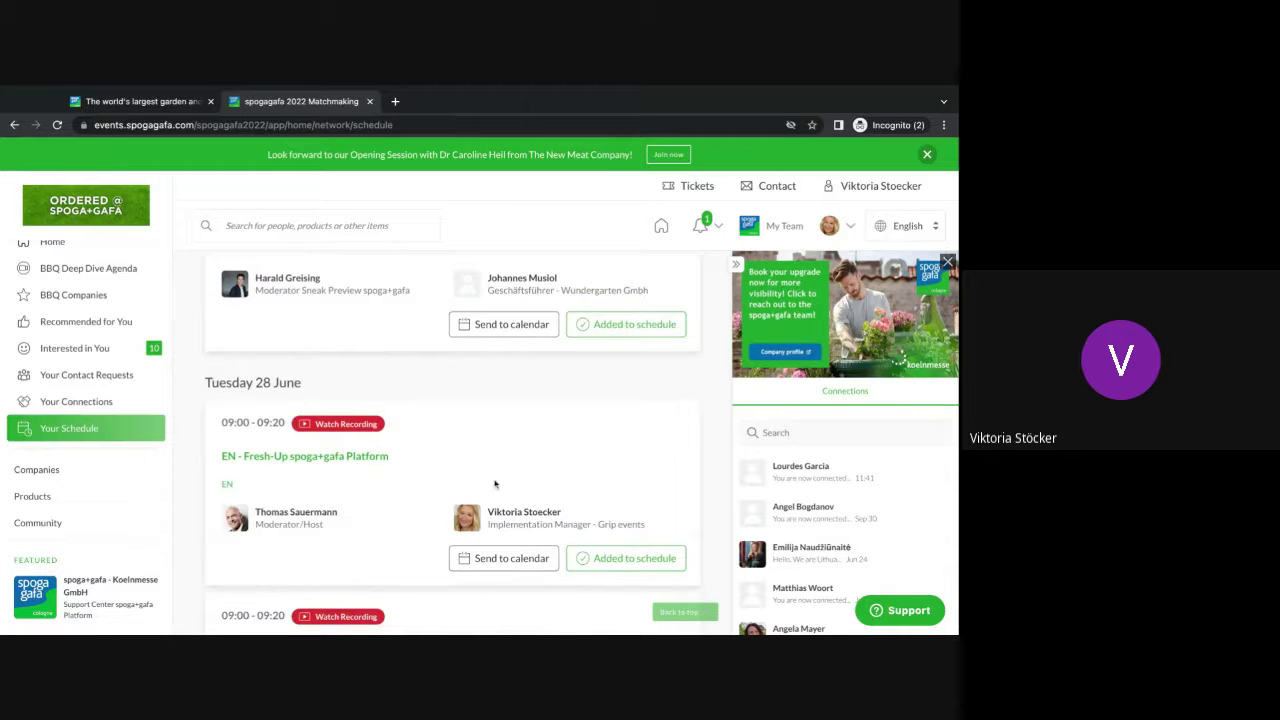
pyautogui.scroll(-1, 414, 515)
pyautogui.scroll(-10, 412, 512)
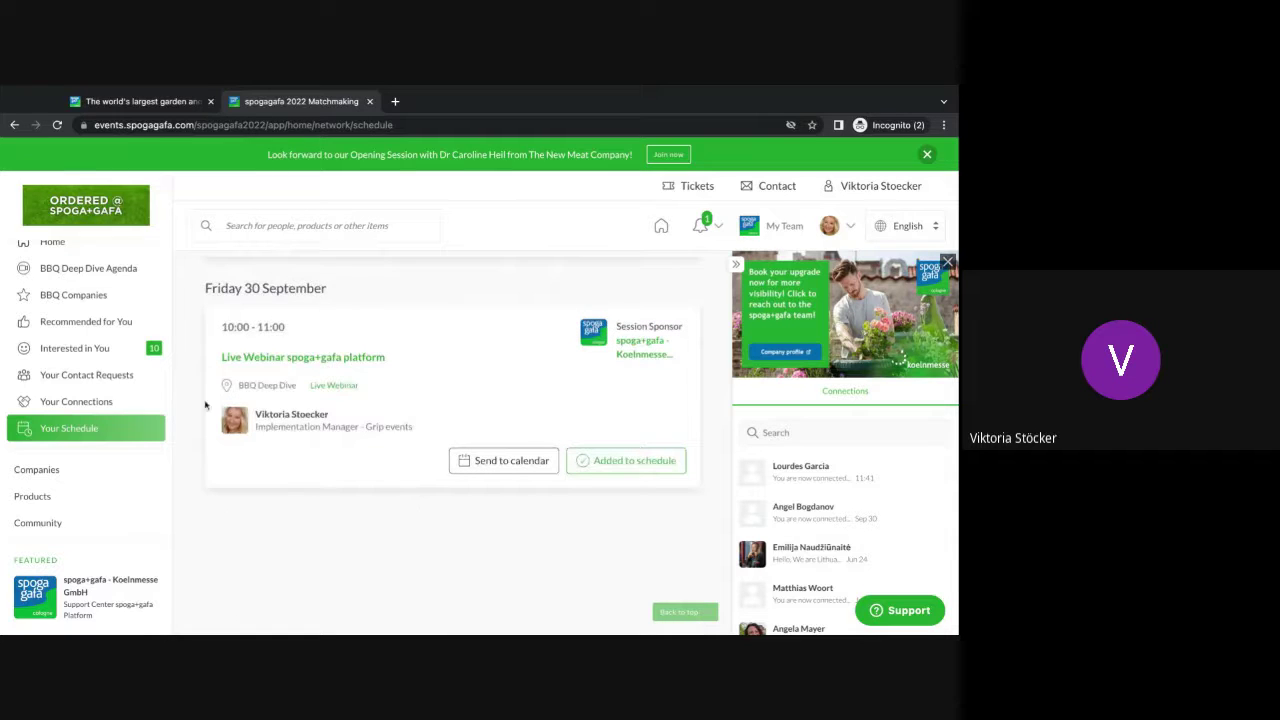
pyautogui.scroll(15, 337, 540)
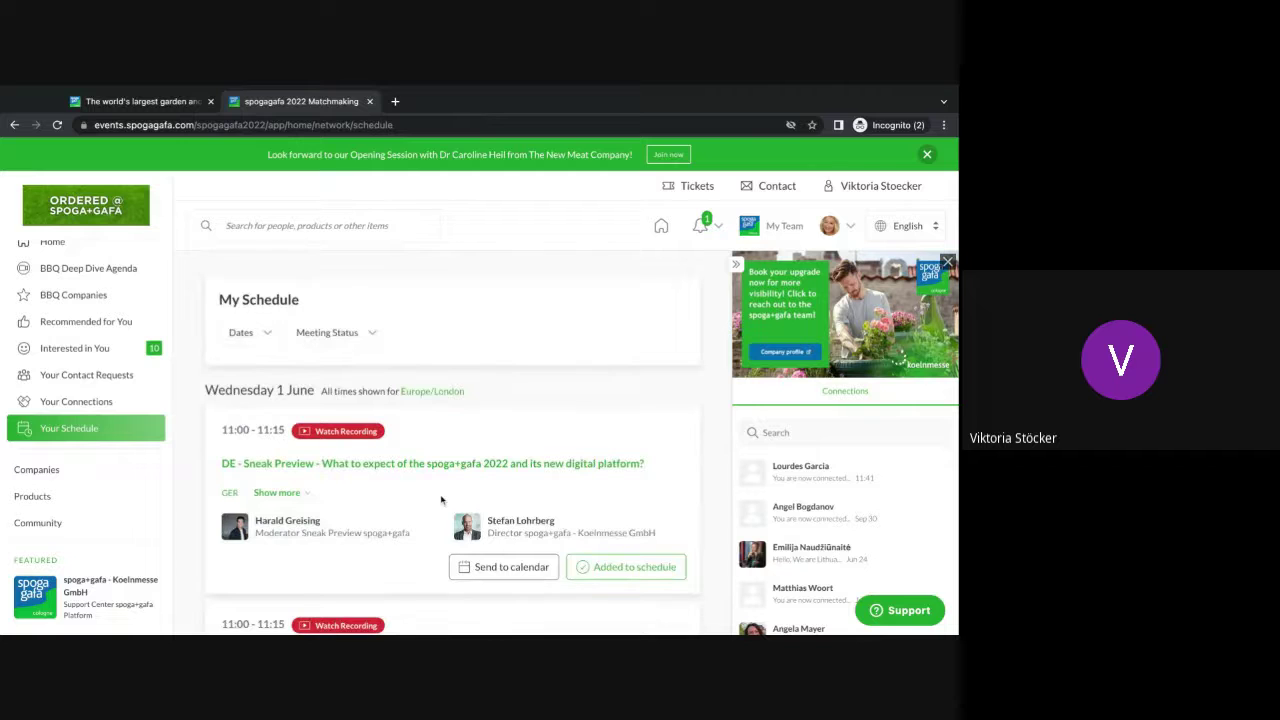
pyautogui.scroll(-3, 443, 500)
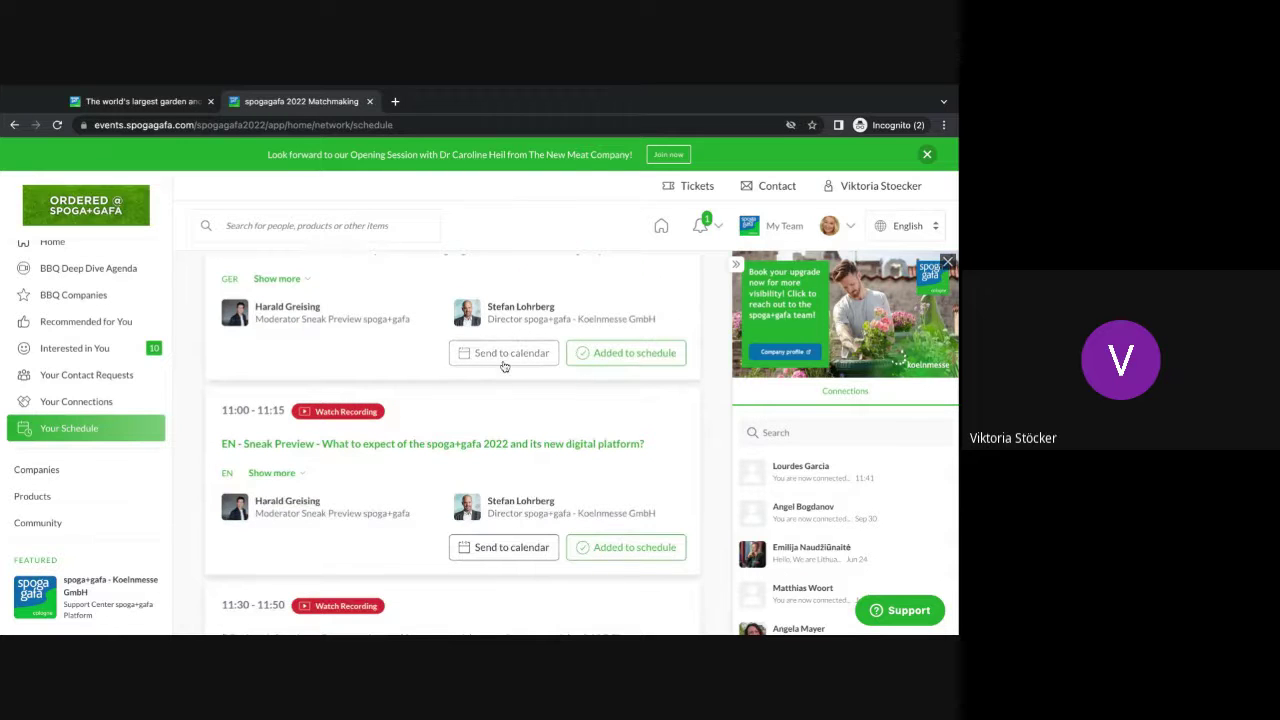
pyautogui.scroll(1, 494, 355)
pyautogui.scroll(2, 494, 355)
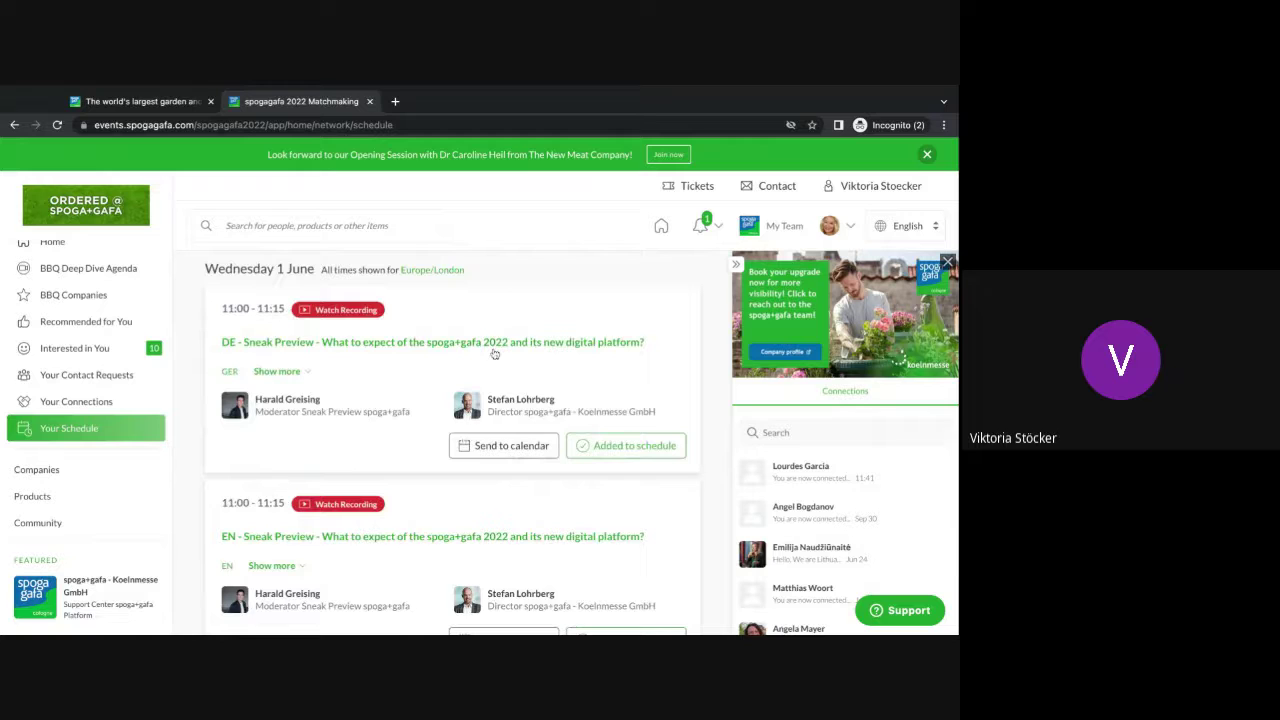
# Show the Send to calendar options for the DE Sneak Preview session, then dismiss them unchosen
pyautogui.click(491, 446)
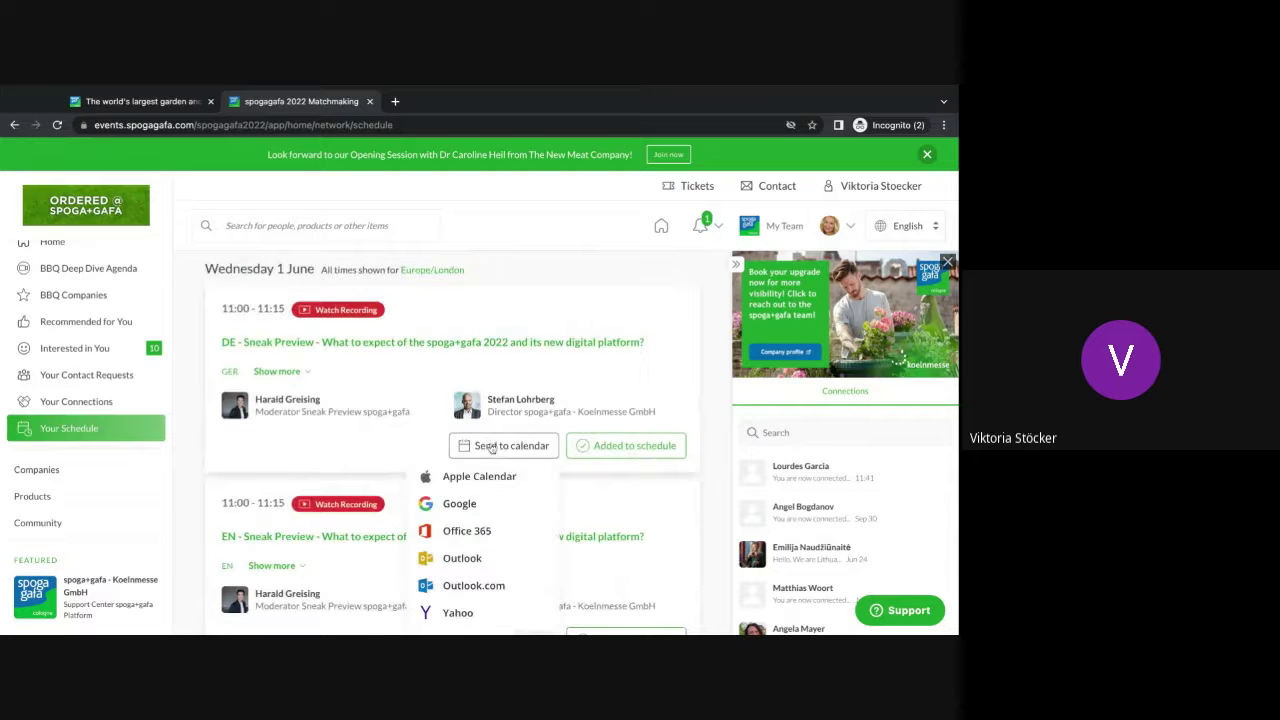
pyautogui.scroll(-1, 512, 514)
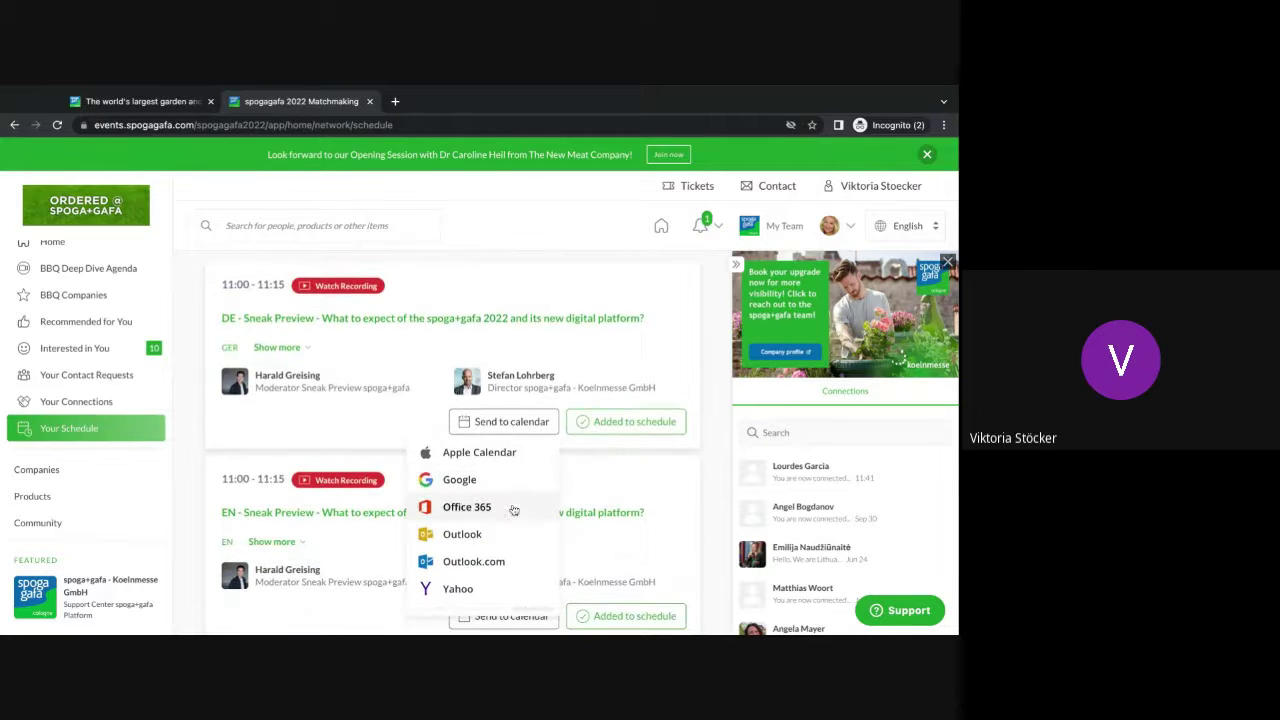
pyautogui.click(643, 467)
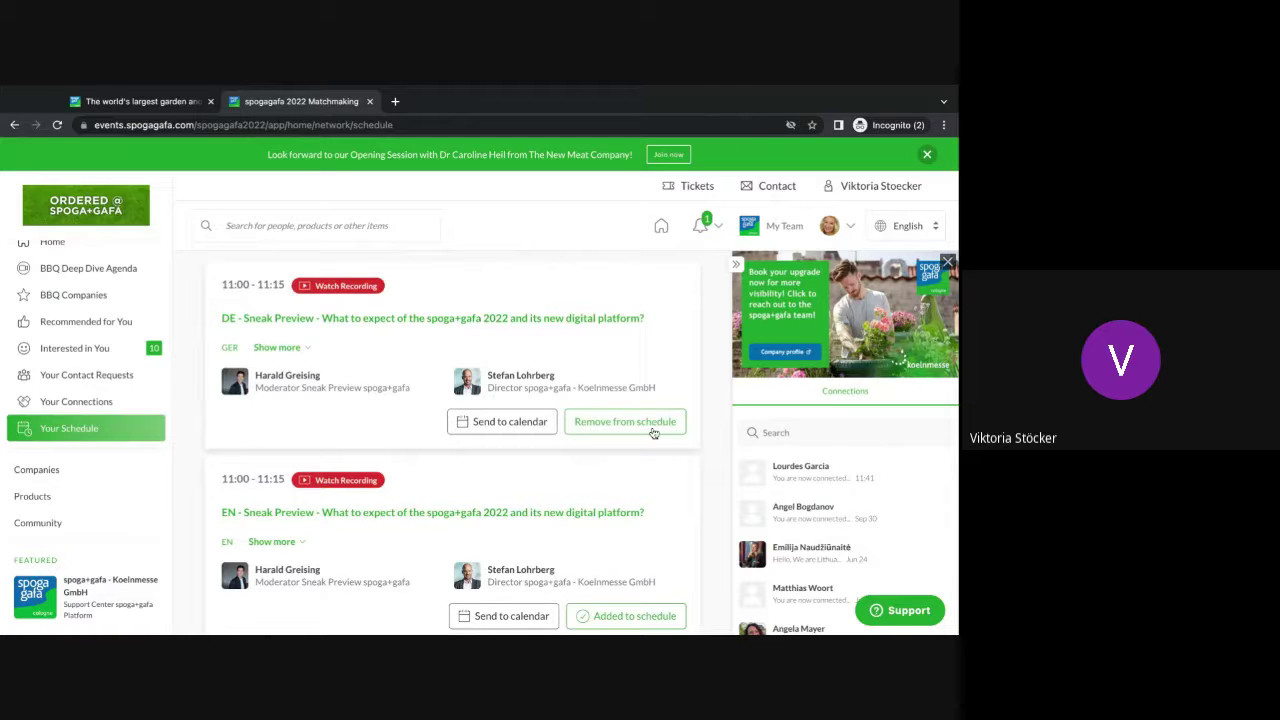
pyautogui.scroll(-2, 600, 450)
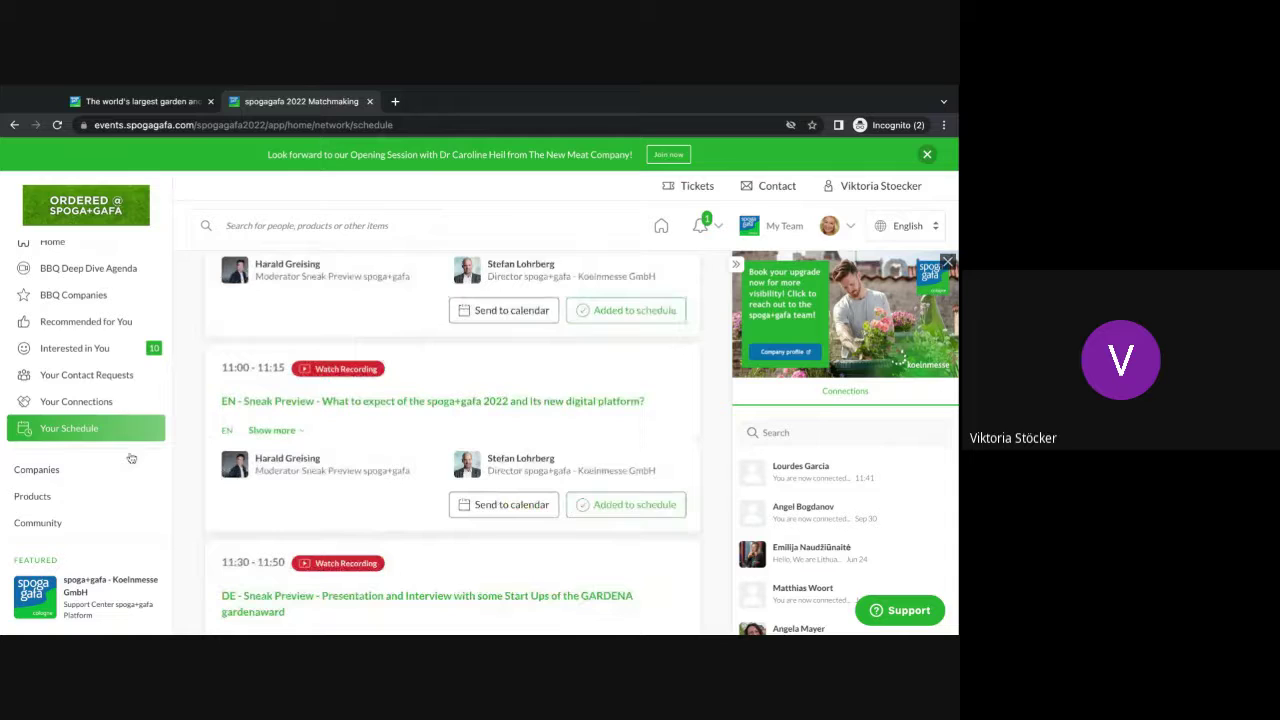
pyautogui.scroll(-1, 105, 488)
pyautogui.scroll(-1, 105, 488)
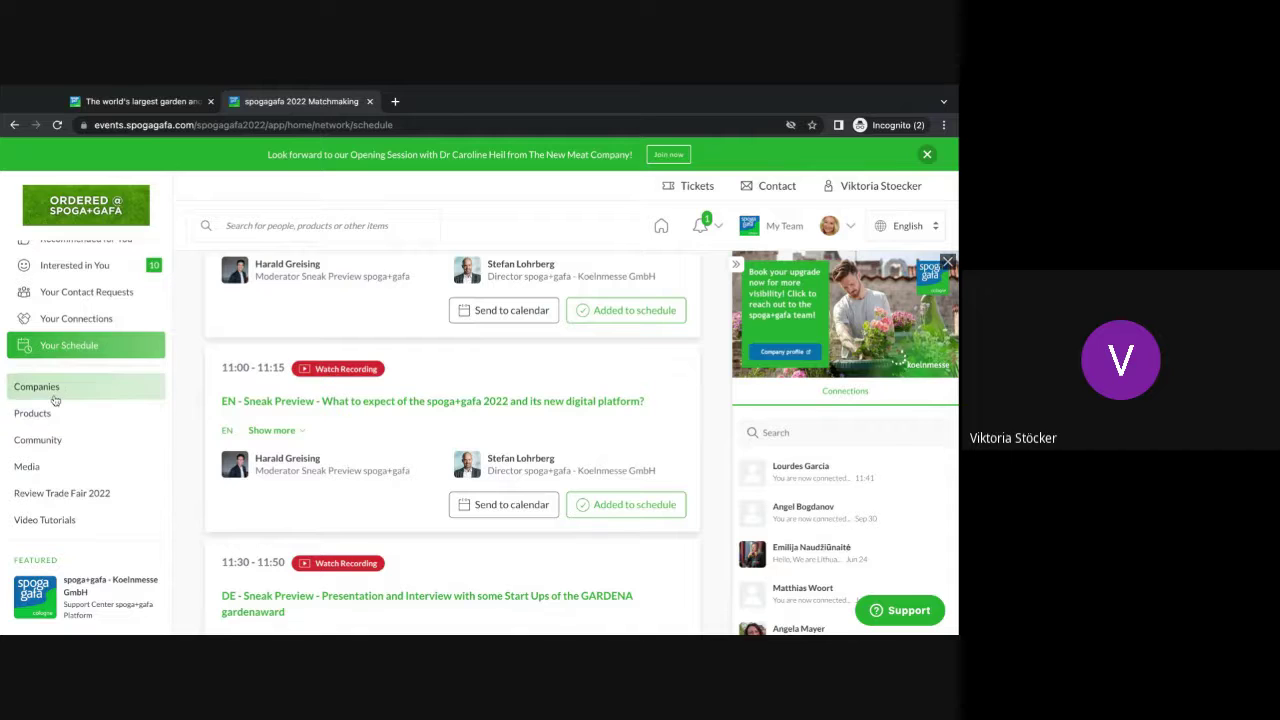
# Browse the Companies, Products, Community, Media and Video Tutorials lists in turn
pyautogui.click(55, 399)
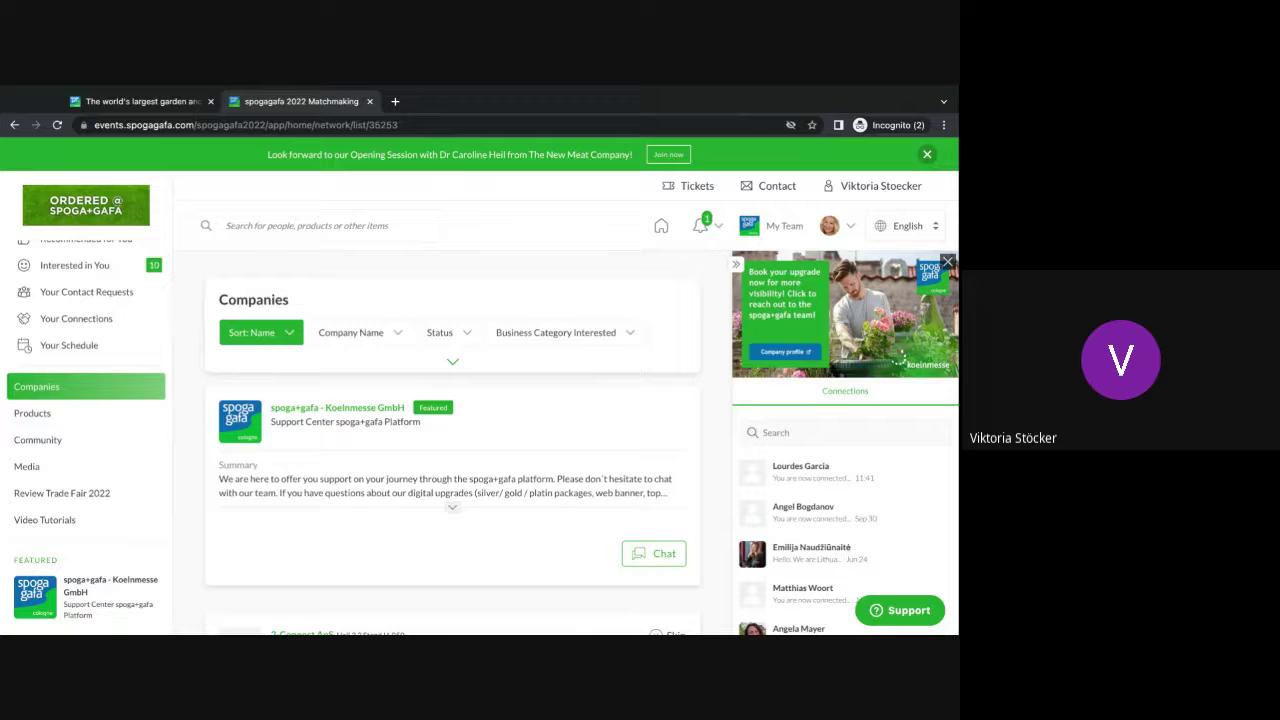
pyautogui.click(54, 413)
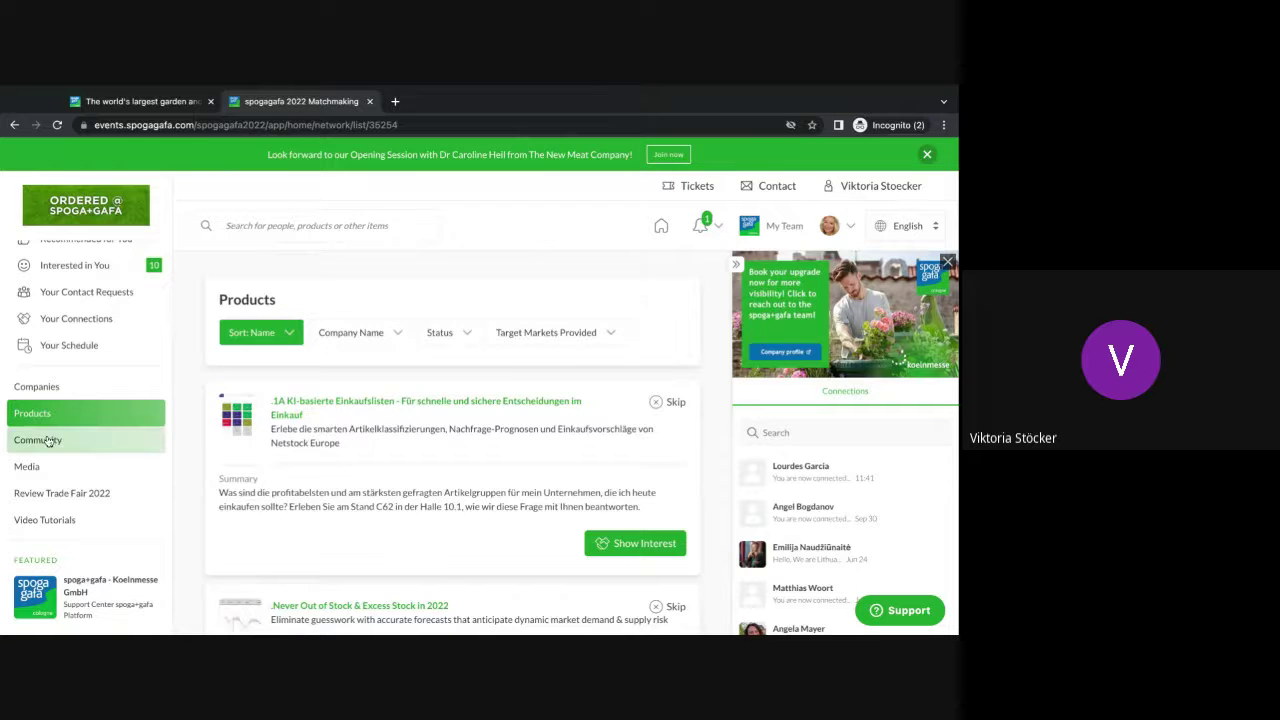
pyautogui.click(48, 441)
pyautogui.click(52, 466)
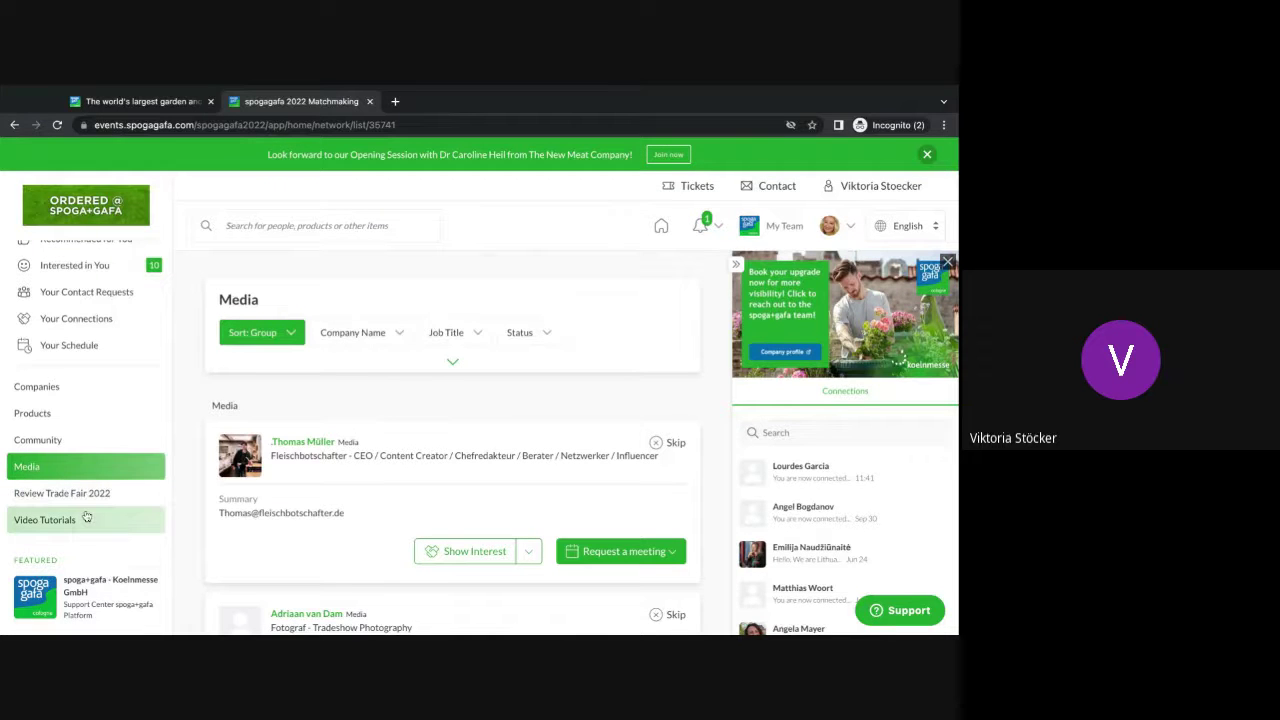
pyautogui.click(87, 517)
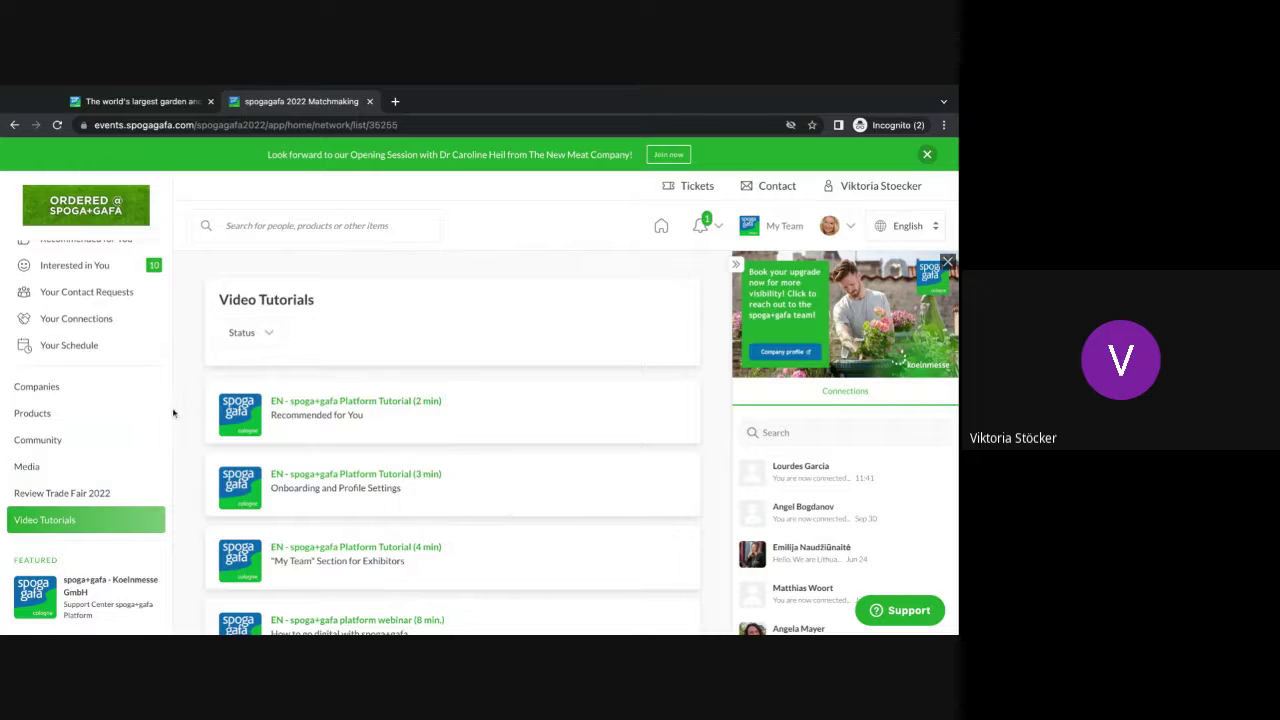
pyautogui.scroll(-1, 211, 533)
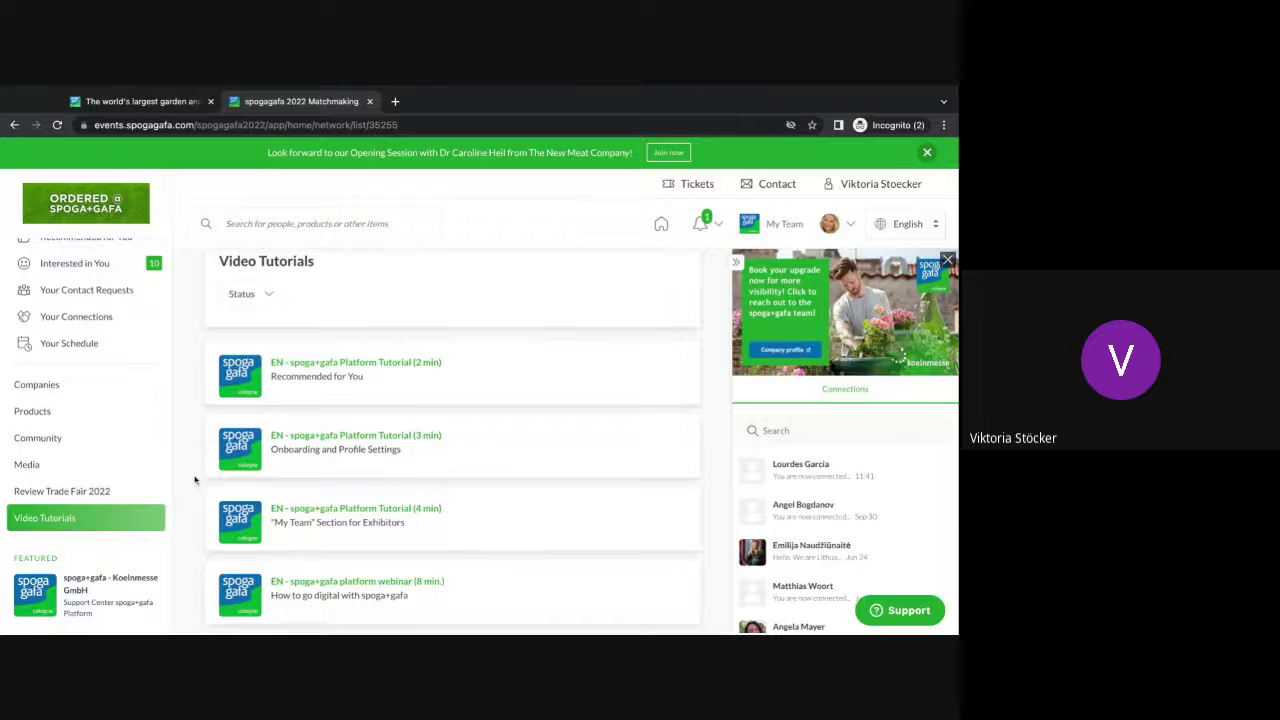
pyautogui.scroll(2, 126, 409)
# Return to the Home page and bring up the profile options dropdown
pyautogui.click(101, 260)
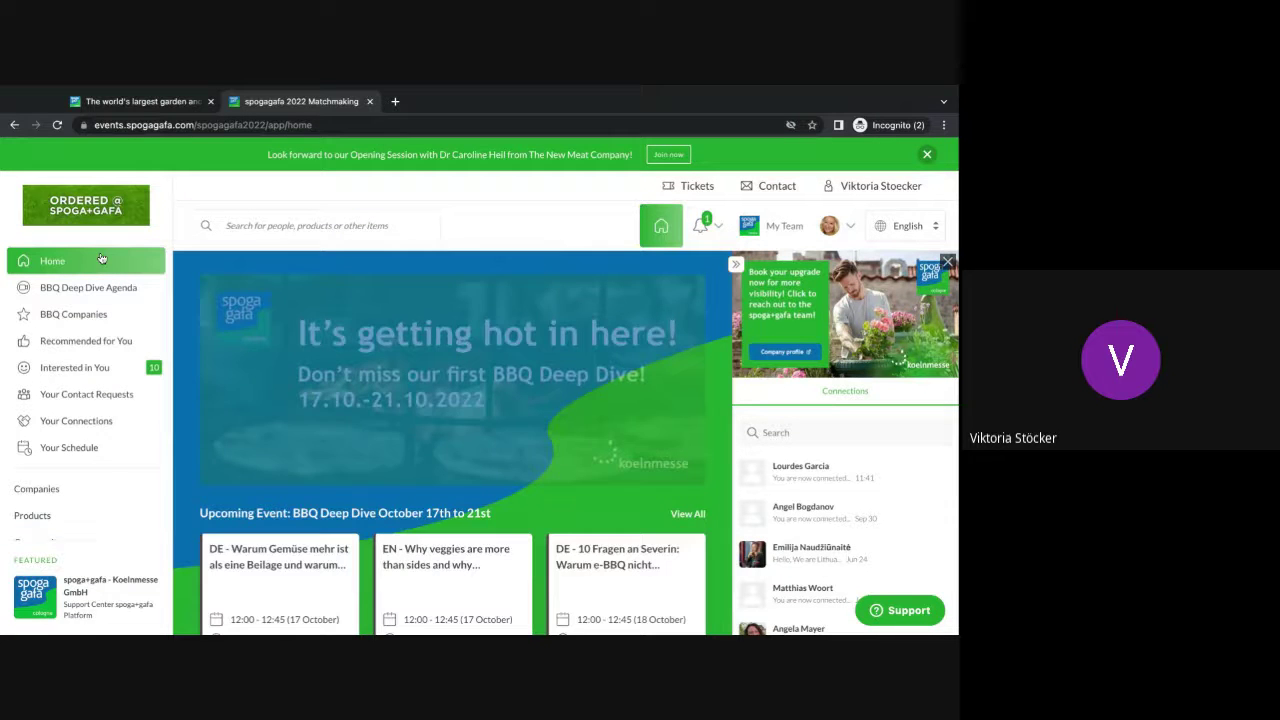
pyautogui.click(771, 211)
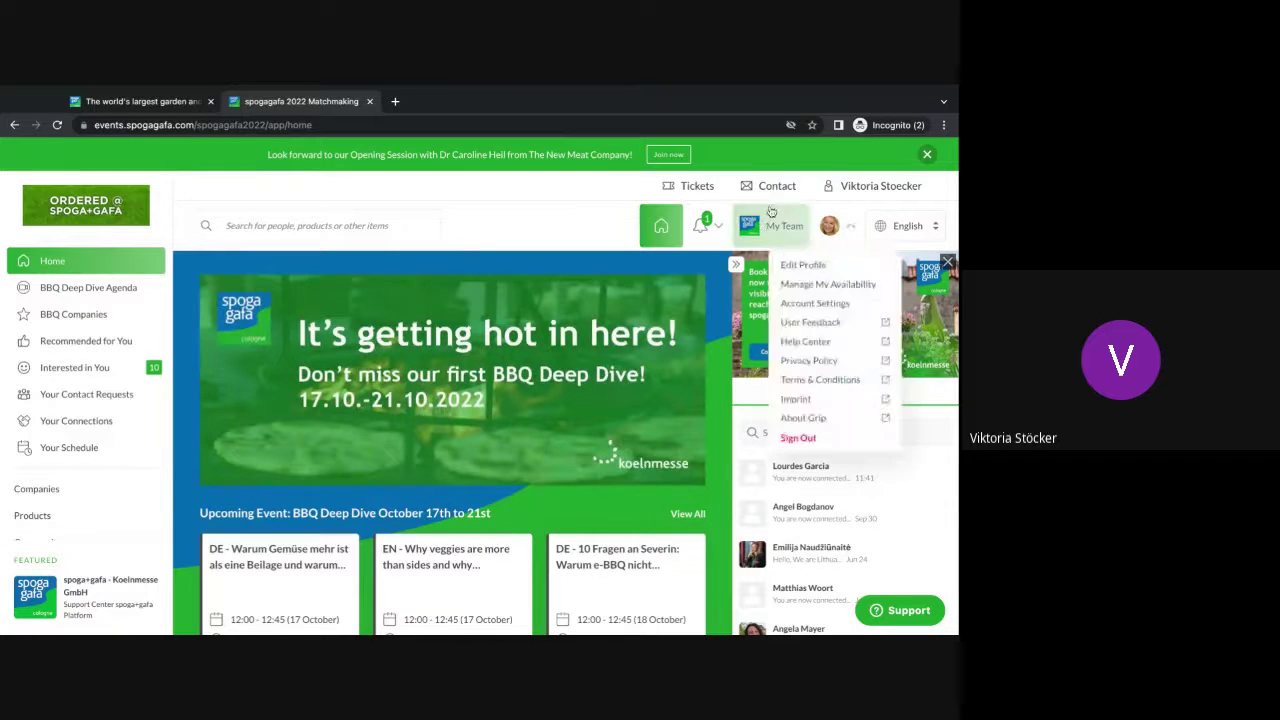
pyautogui.click(771, 211)
pyautogui.click(762, 224)
pyautogui.click(760, 228)
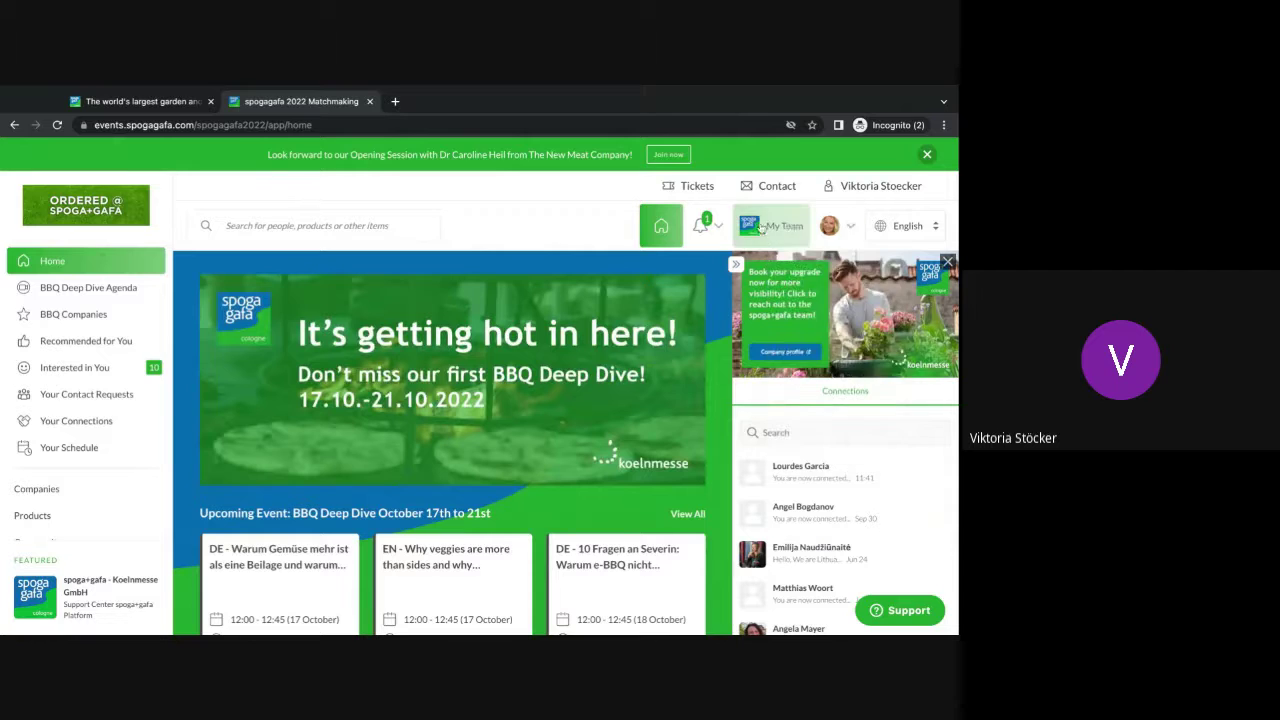
pyautogui.click(760, 228)
pyautogui.click(768, 220)
pyautogui.click(784, 224)
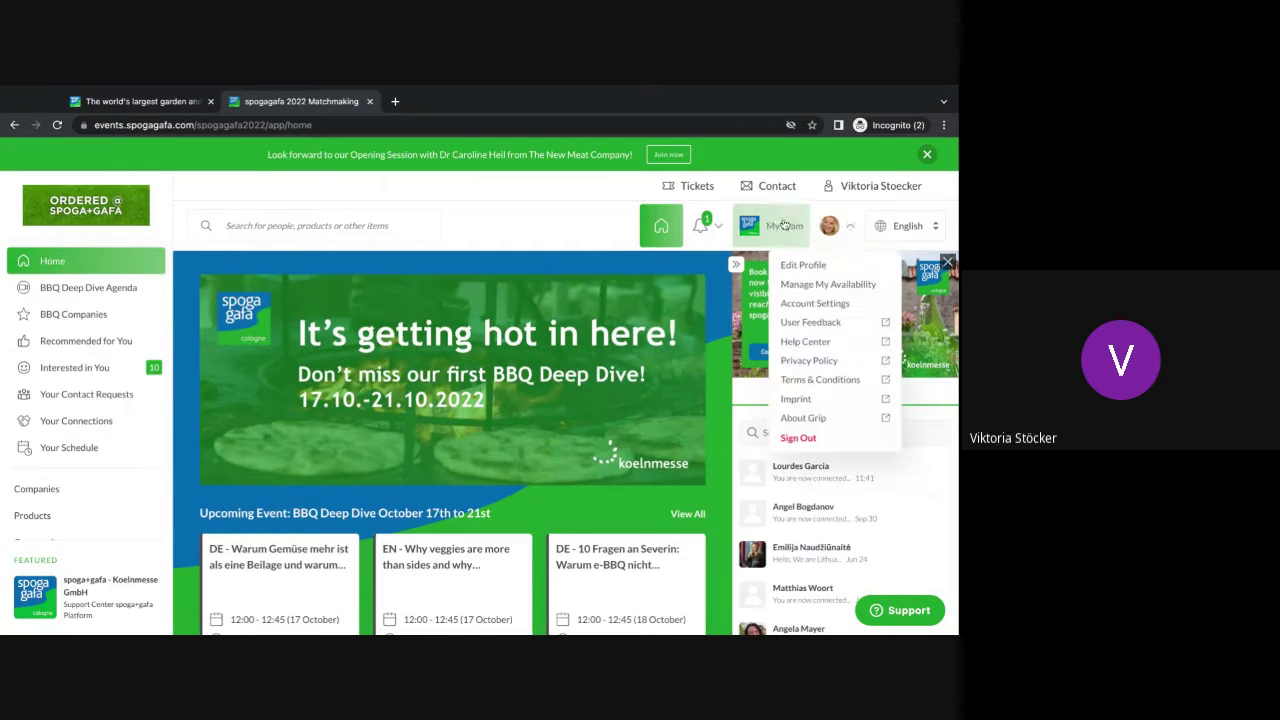
# Go to My Team to view the Meetings calendar for October 17–19 and scroll the filters
pyautogui.click(784, 224)
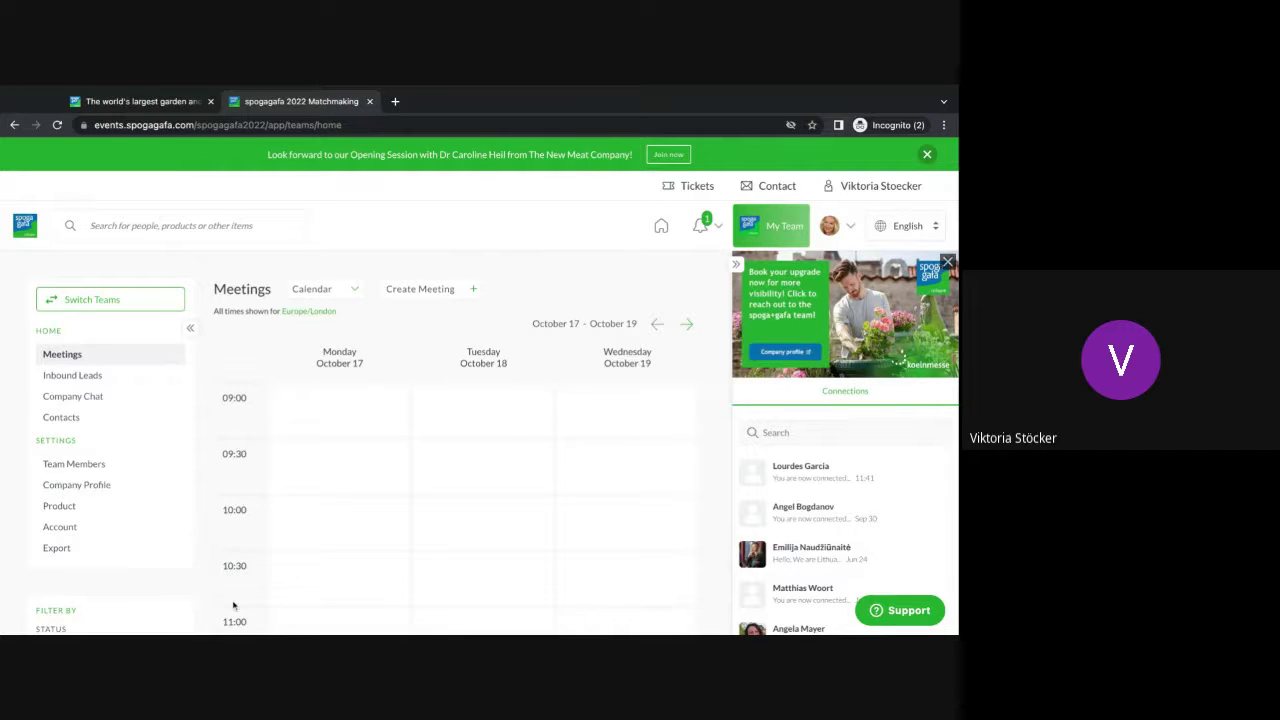
pyautogui.scroll(-5, 235, 600)
pyautogui.scroll(4, 233, 595)
pyautogui.scroll(2, 233, 595)
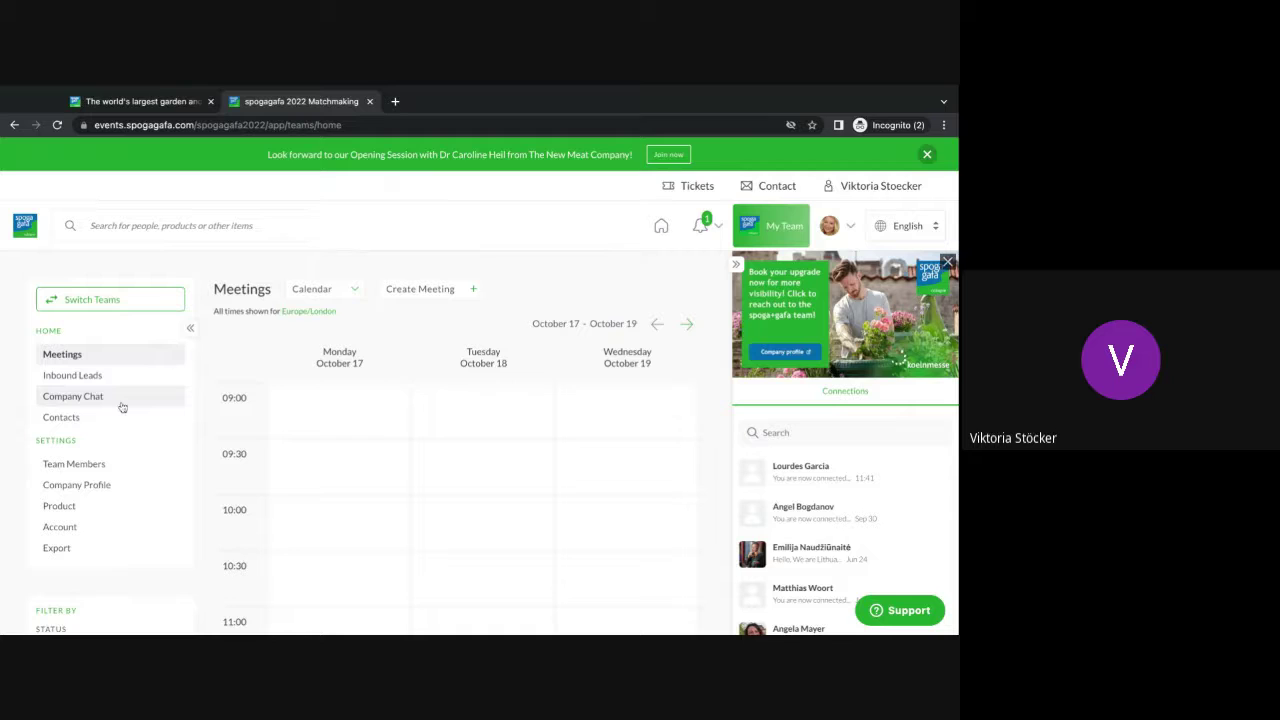
pyautogui.scroll(-1, 114, 404)
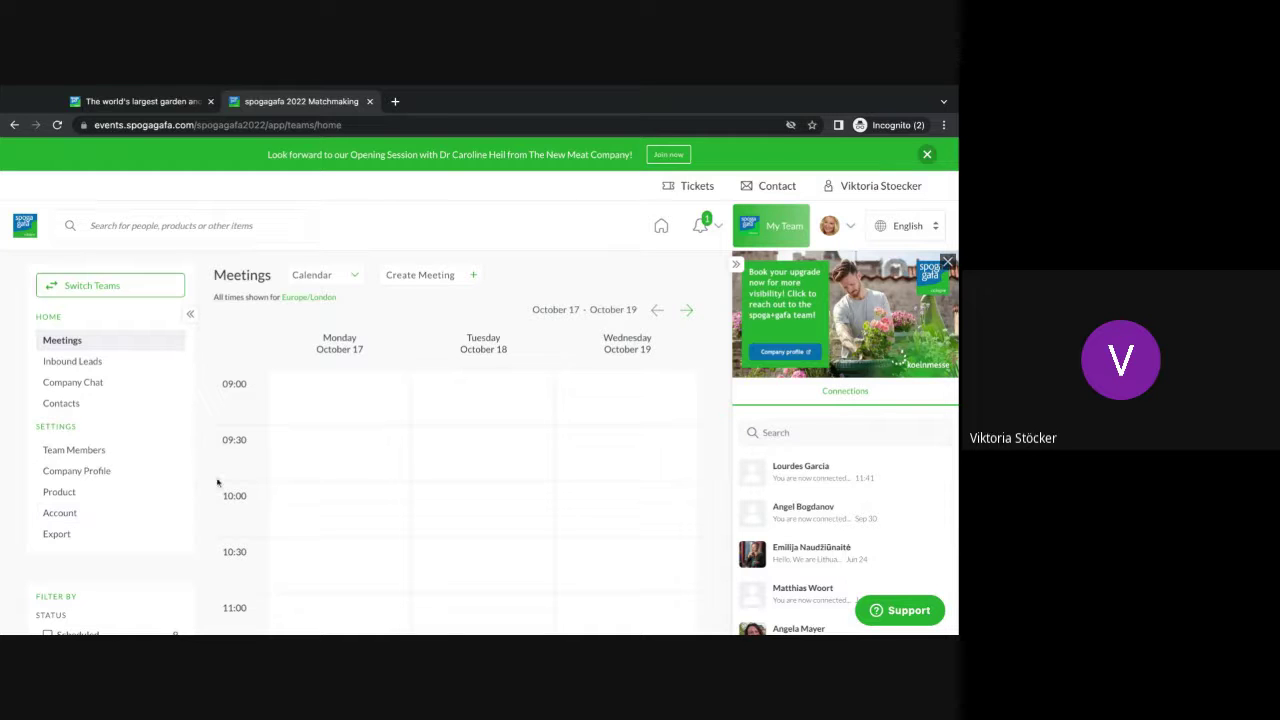
pyautogui.scroll(-2, 236, 369)
pyautogui.scroll(2, 236, 369)
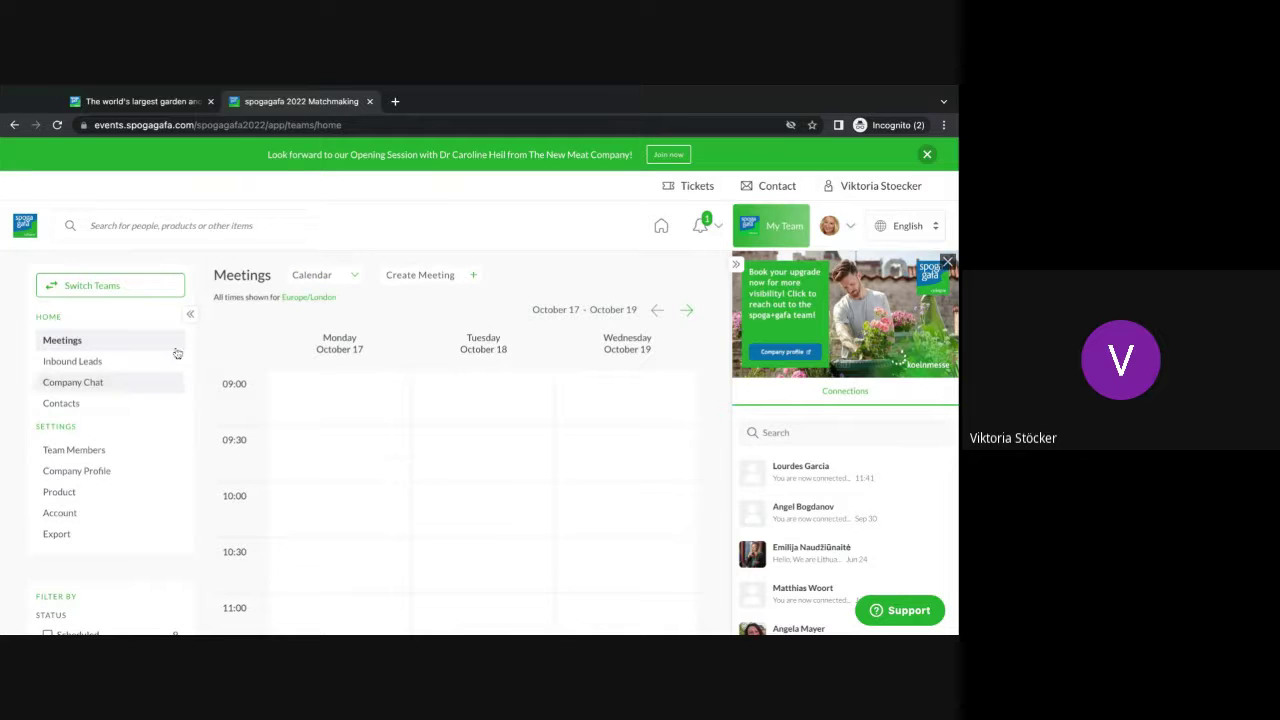
pyautogui.scroll(-6, 388, 459)
pyautogui.scroll(-1, 396, 459)
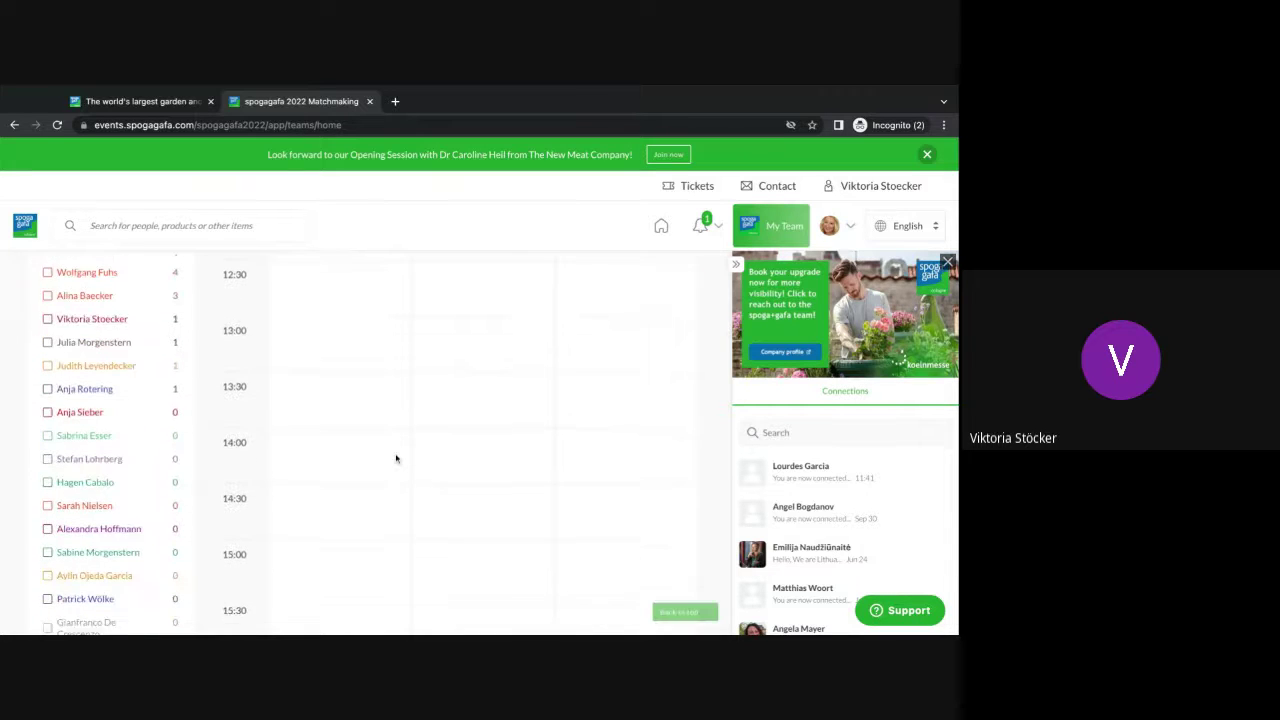
pyautogui.scroll(4, 114, 486)
pyautogui.scroll(-5, 114, 484)
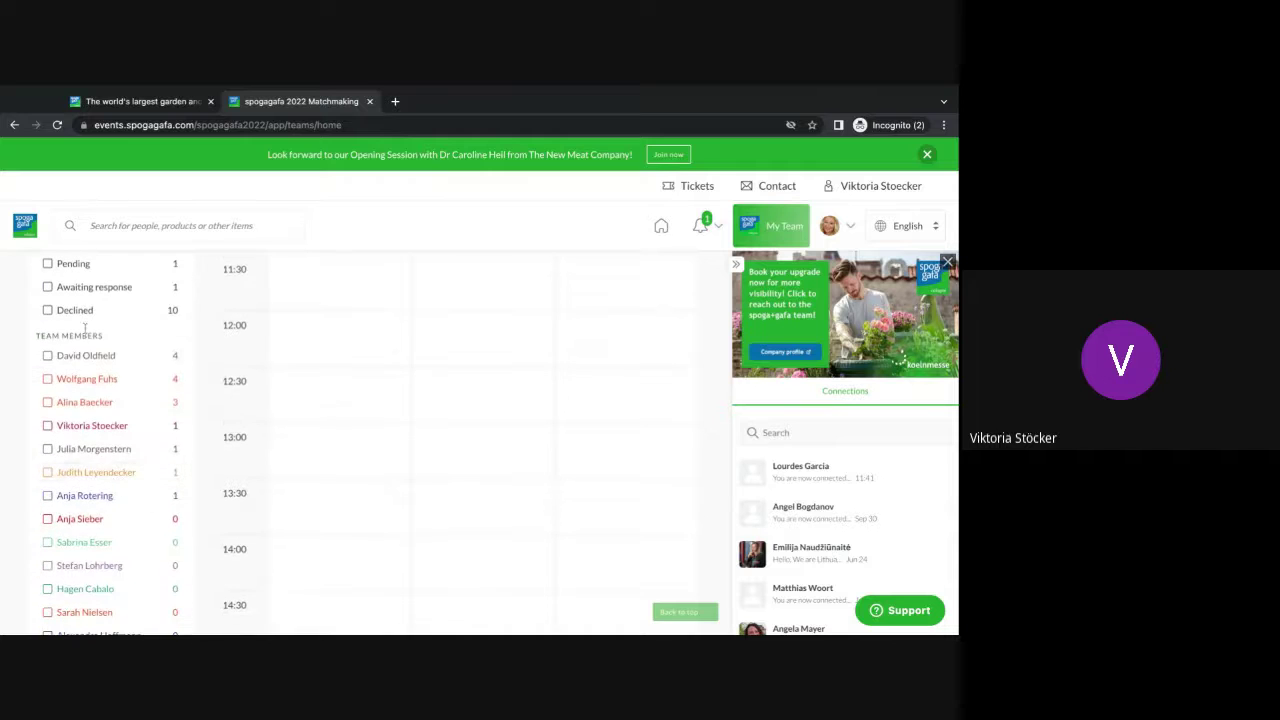
pyautogui.scroll(3, 63, 488)
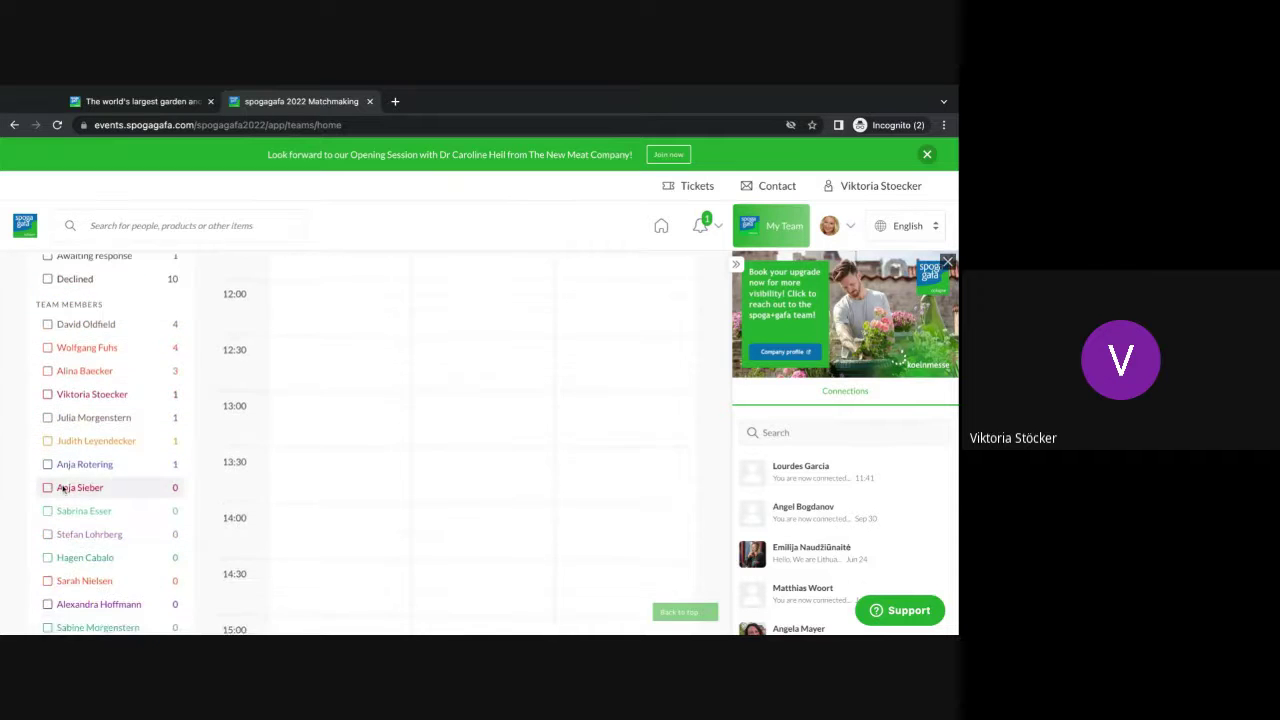
pyautogui.scroll(-3, 63, 488)
pyautogui.scroll(4, 63, 488)
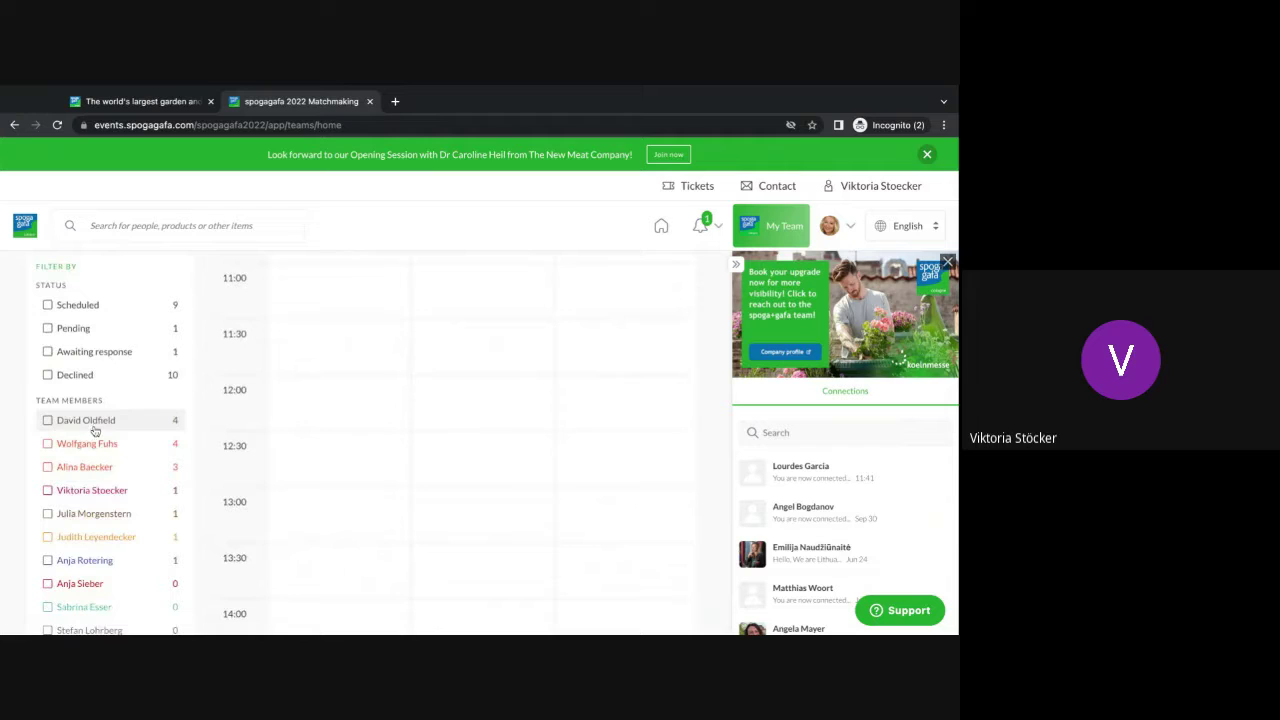
pyautogui.scroll(1, 69, 286)
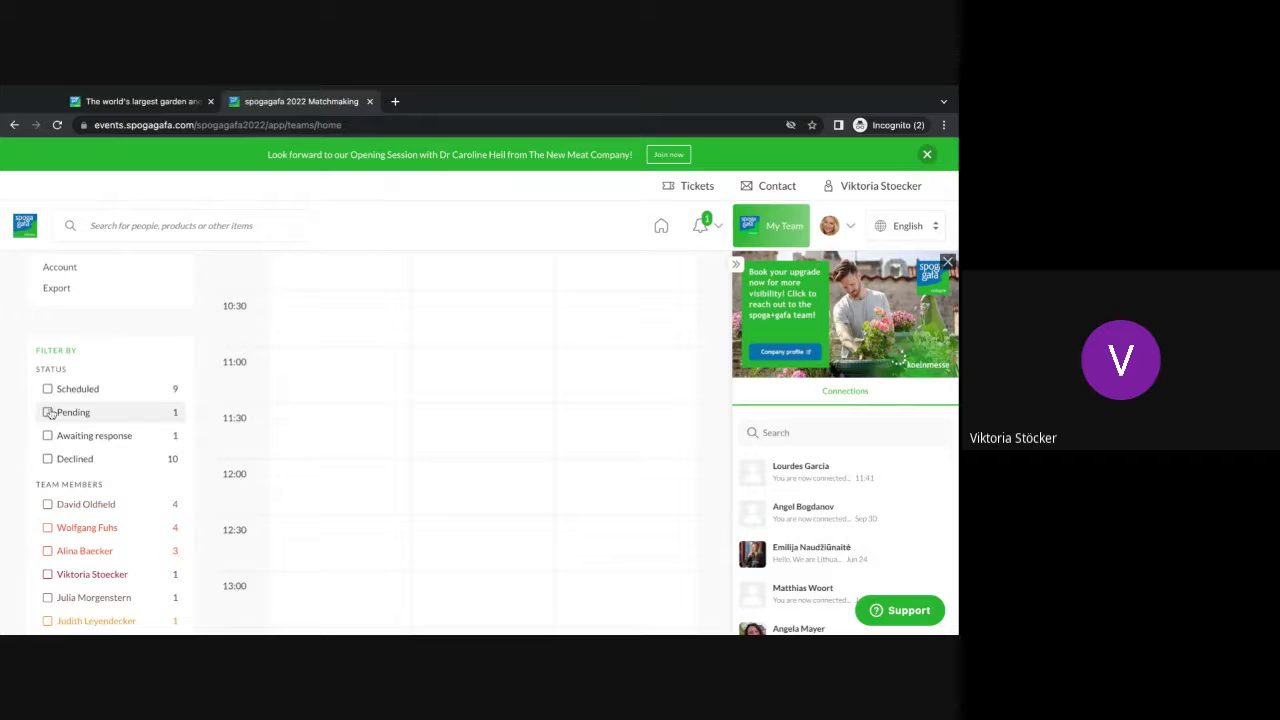
pyautogui.scroll(3, 60, 458)
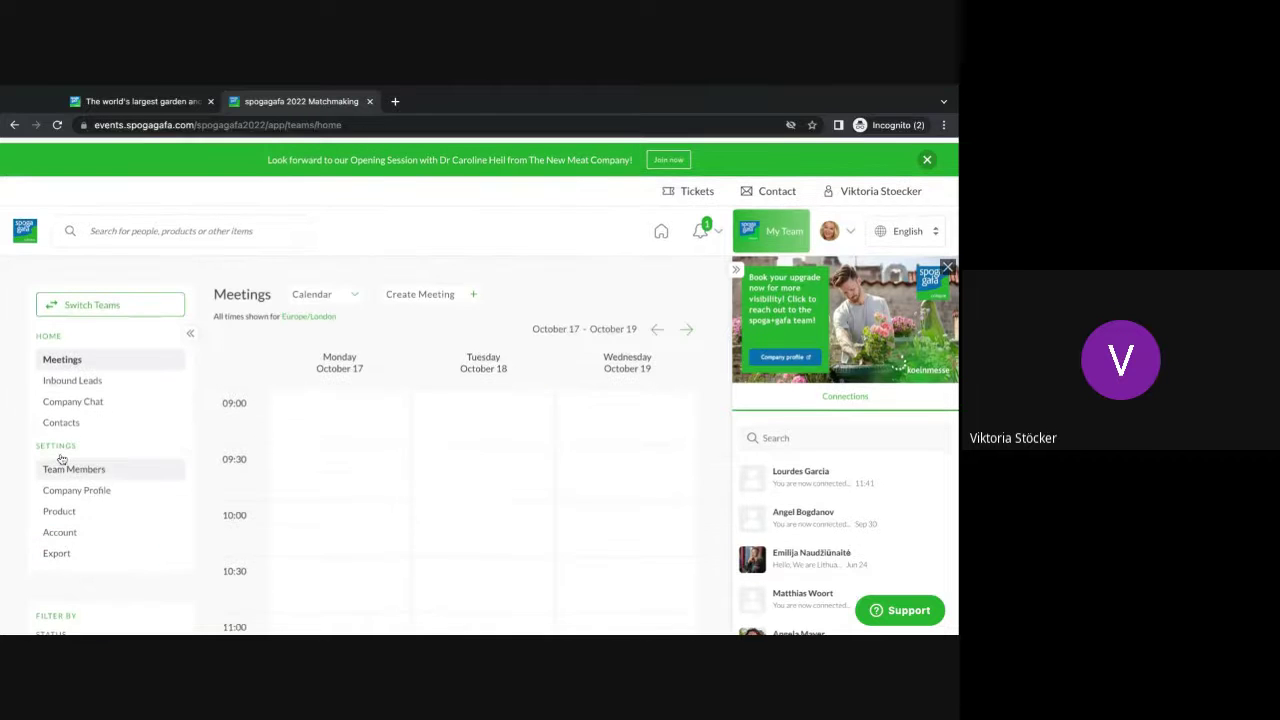
pyautogui.click(410, 288)
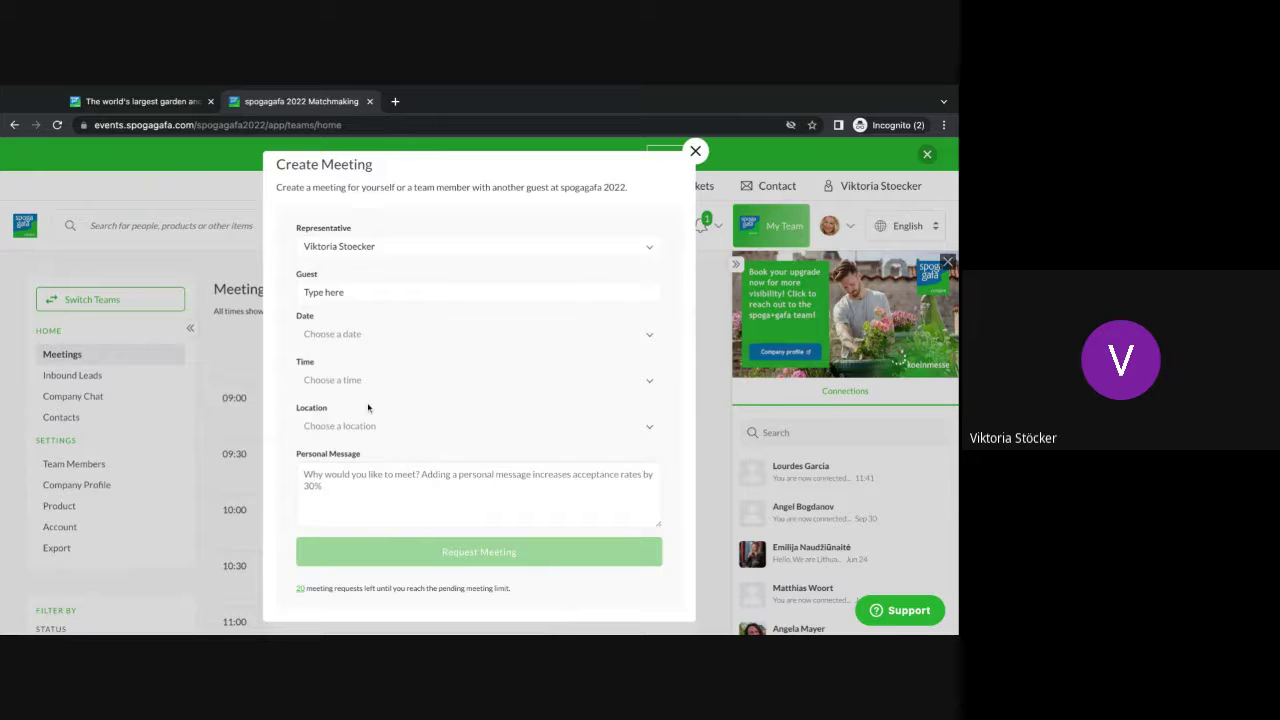
pyautogui.click(694, 155)
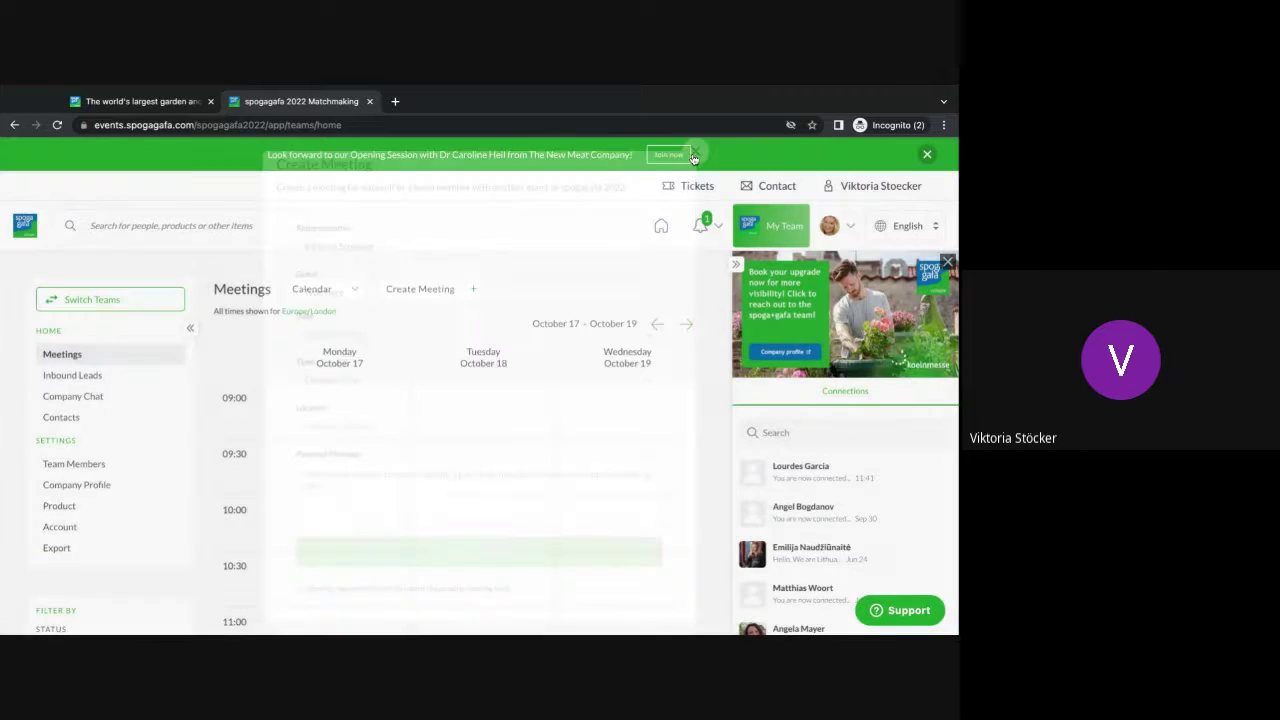
# Open Inbound Leads and scroll down to the Koelnmesse digital platform referent's lead card
pyautogui.click(90, 375)
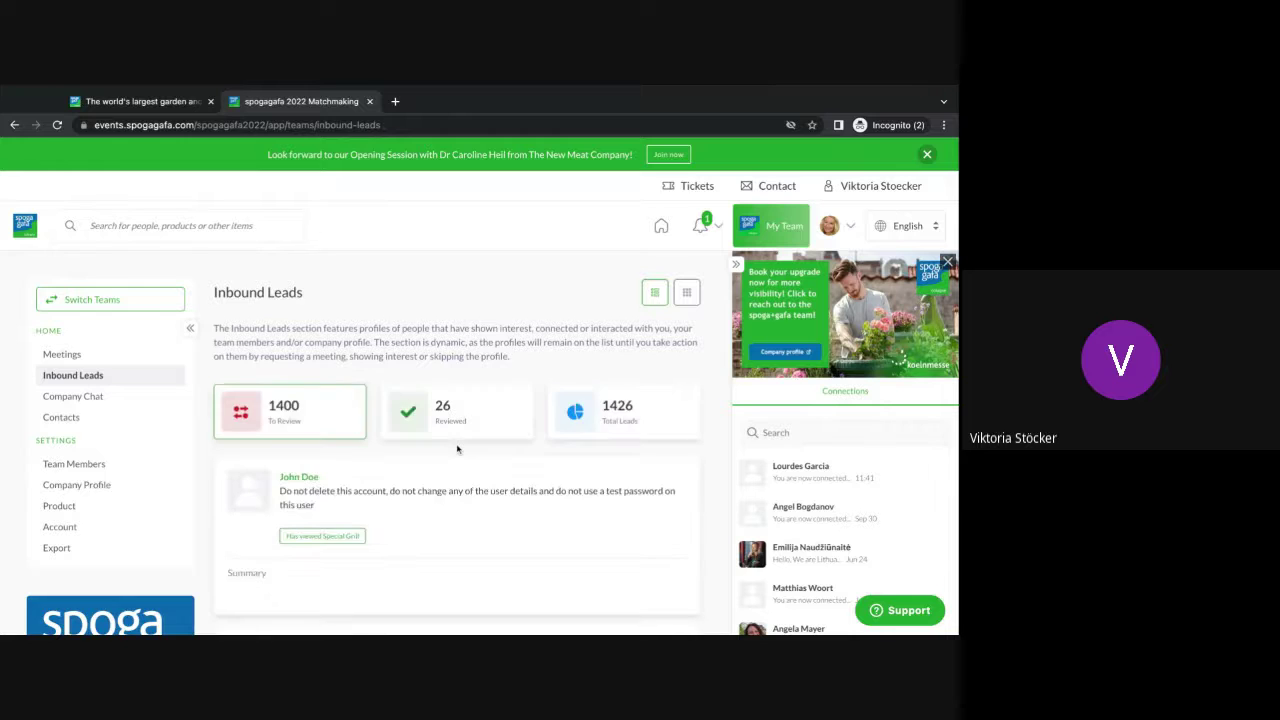
pyautogui.scroll(-6, 440, 480)
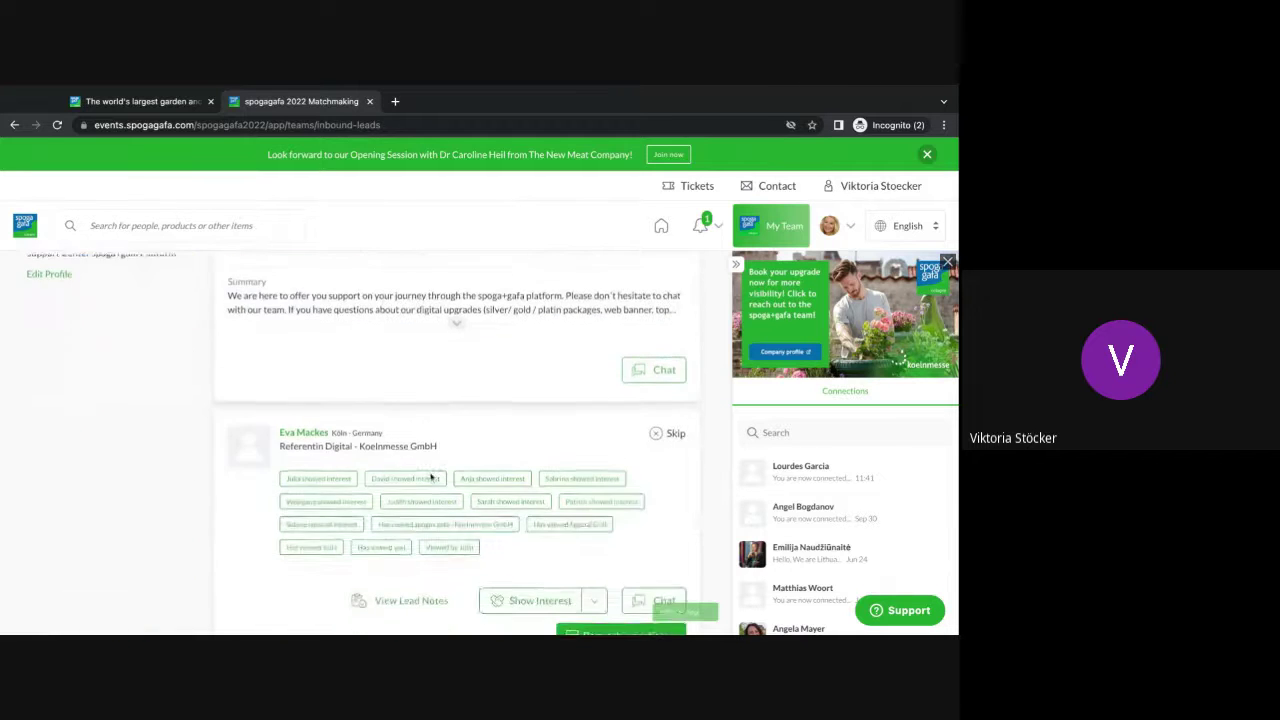
pyautogui.scroll(-2, 432, 477)
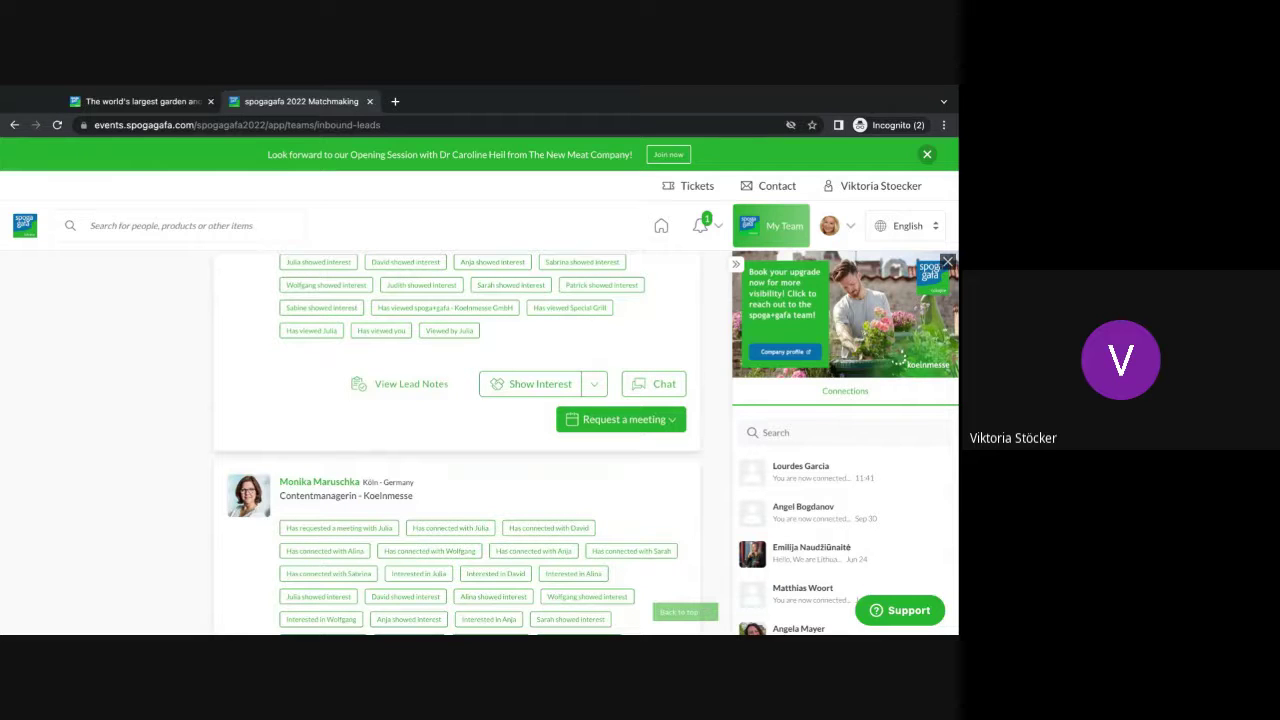
pyautogui.scroll(-1, 425, 440)
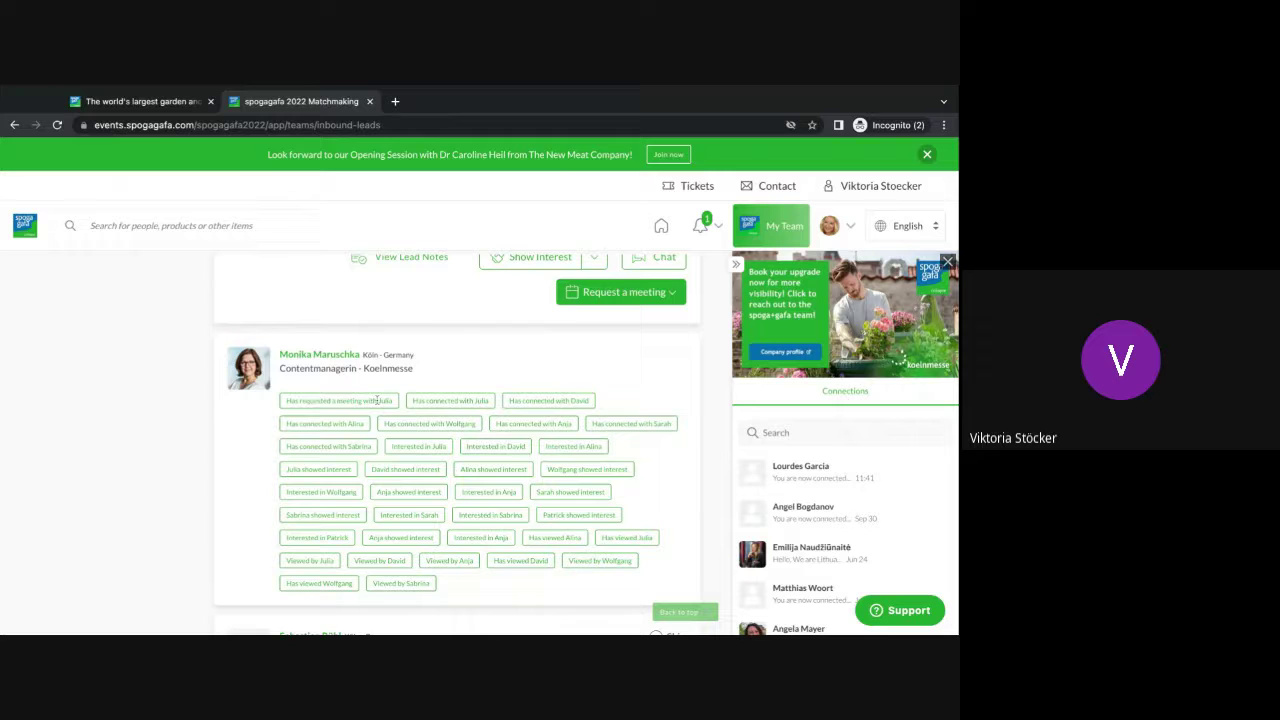
pyautogui.scroll(-1, 416, 490)
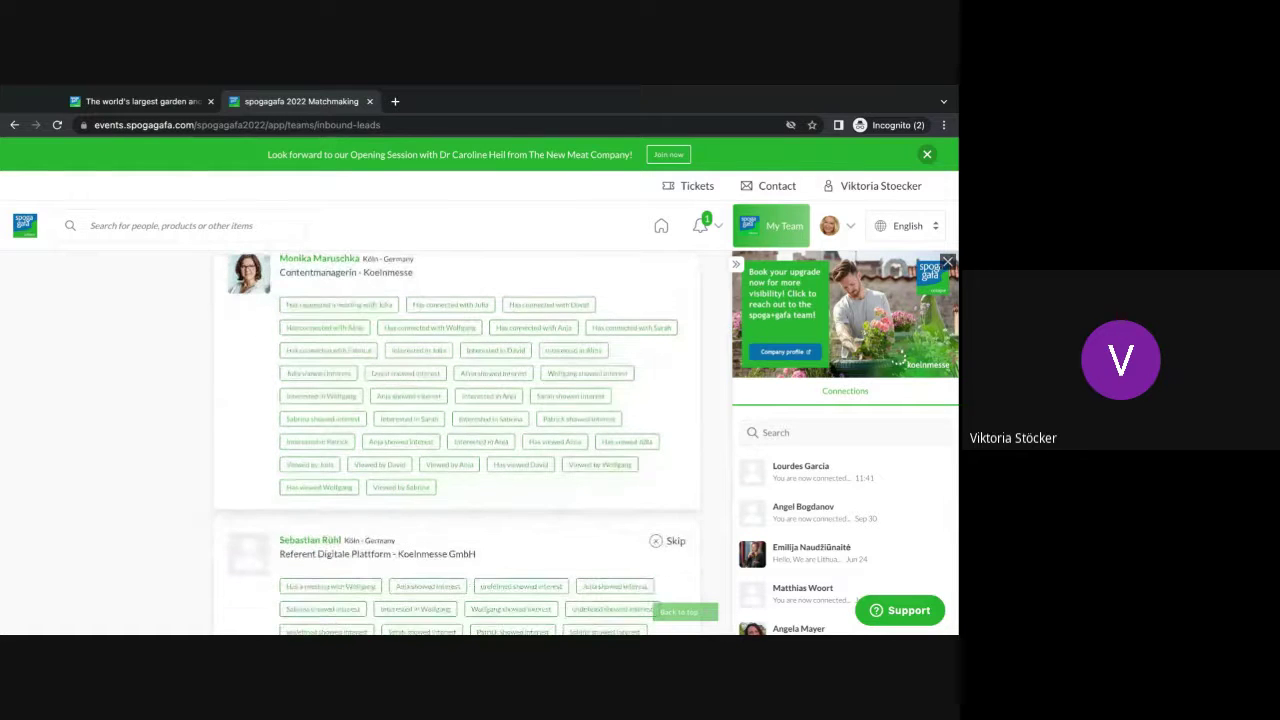
pyautogui.scroll(-2, 458, 445)
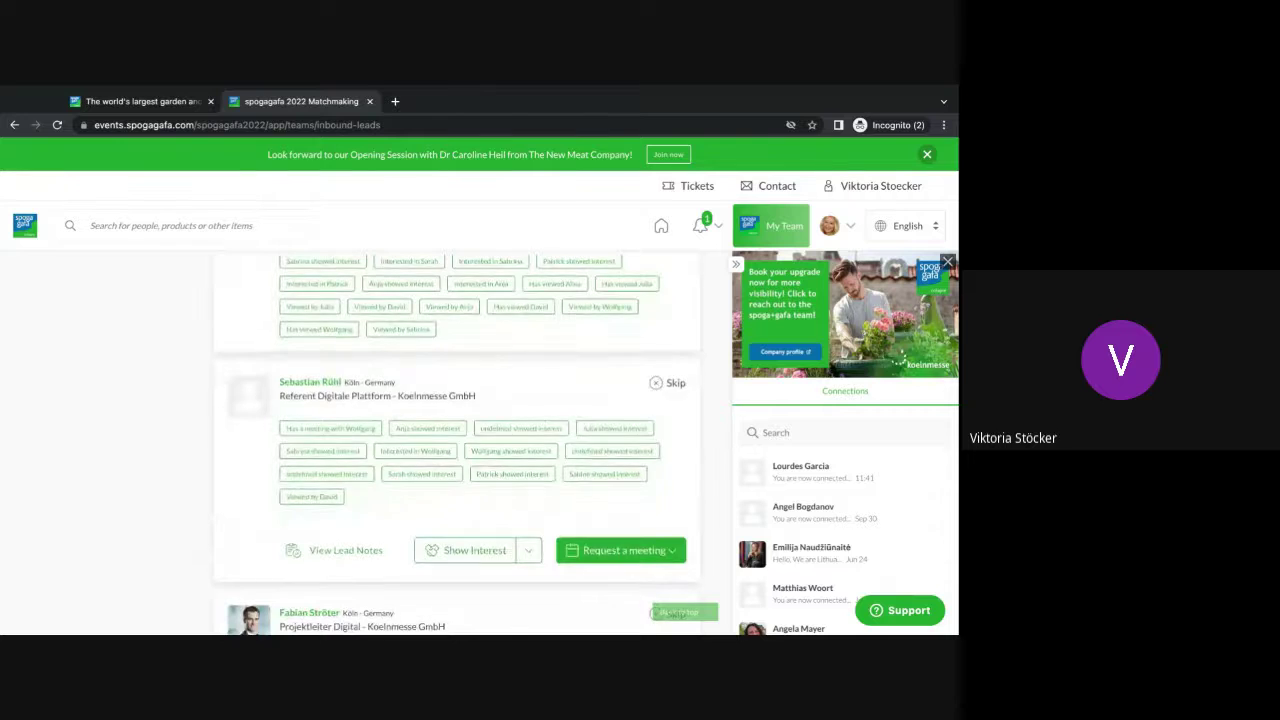
pyautogui.scroll(-1, 458, 445)
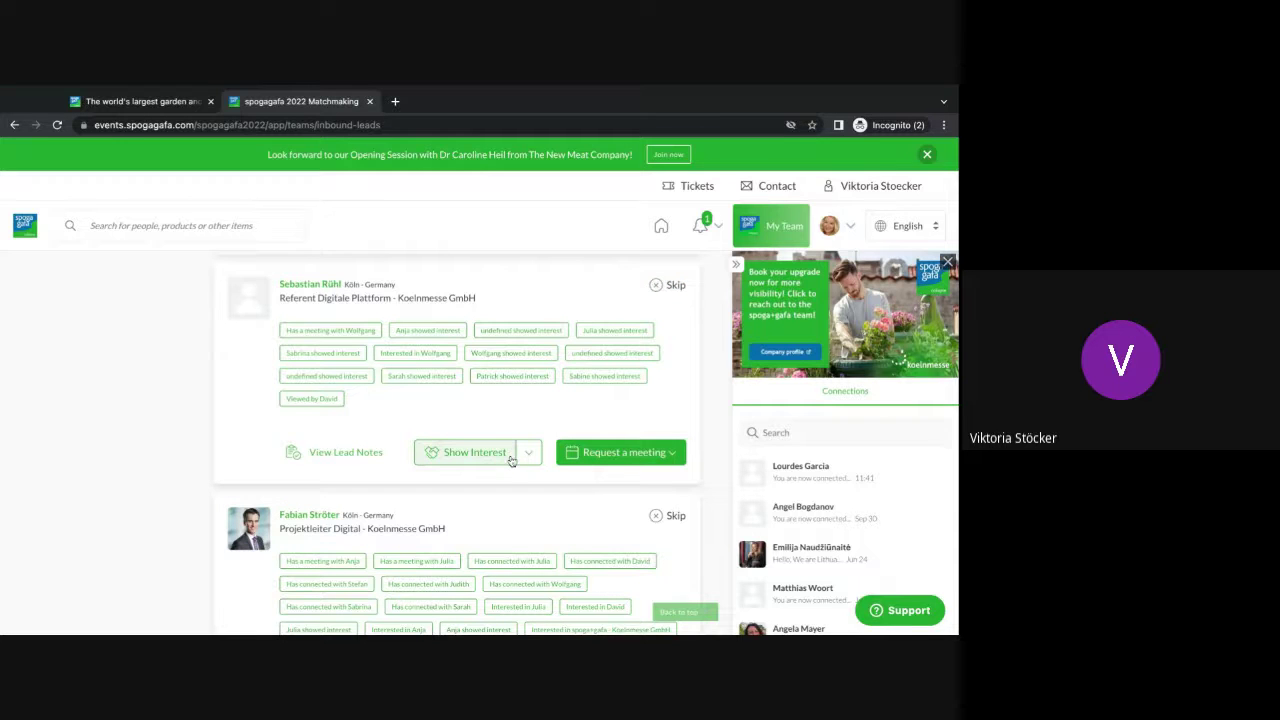
pyautogui.click(352, 456)
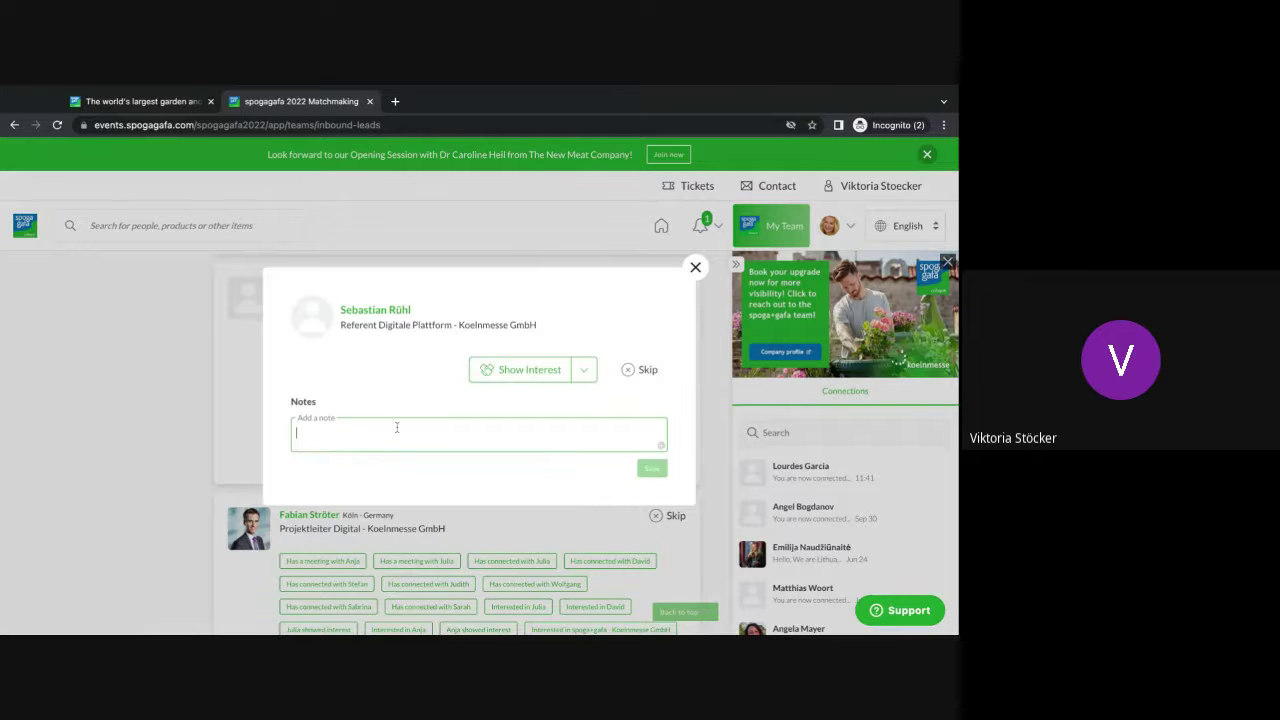
pyautogui.write('@david')
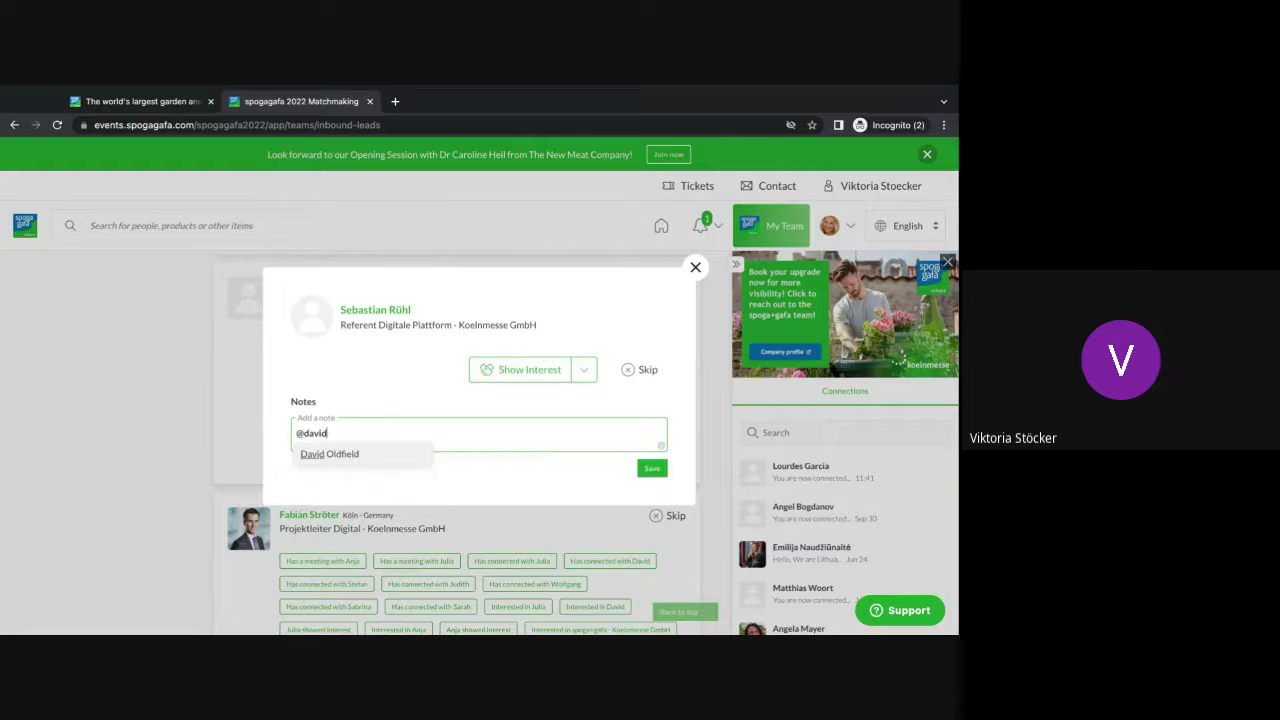
pyautogui.click(372, 459)
pyautogui.write('p')
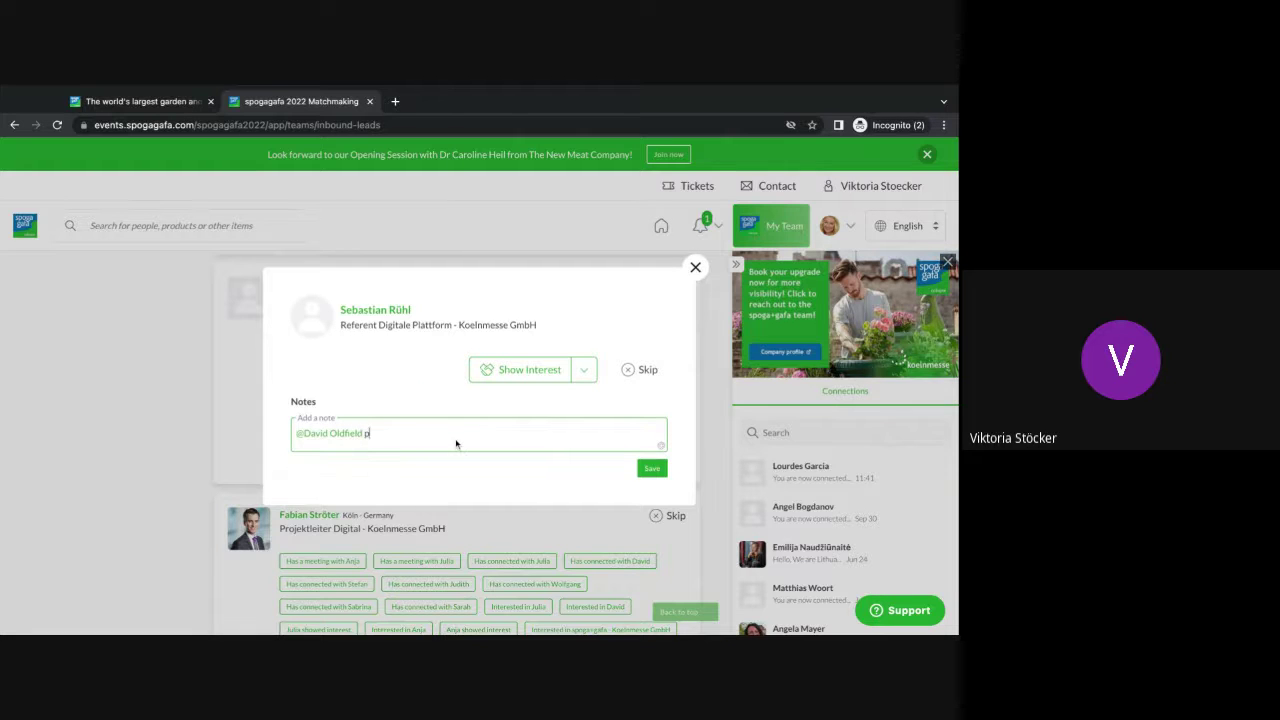
pyautogui.write('elase make sure to booking')
pyautogui.click(696, 268)
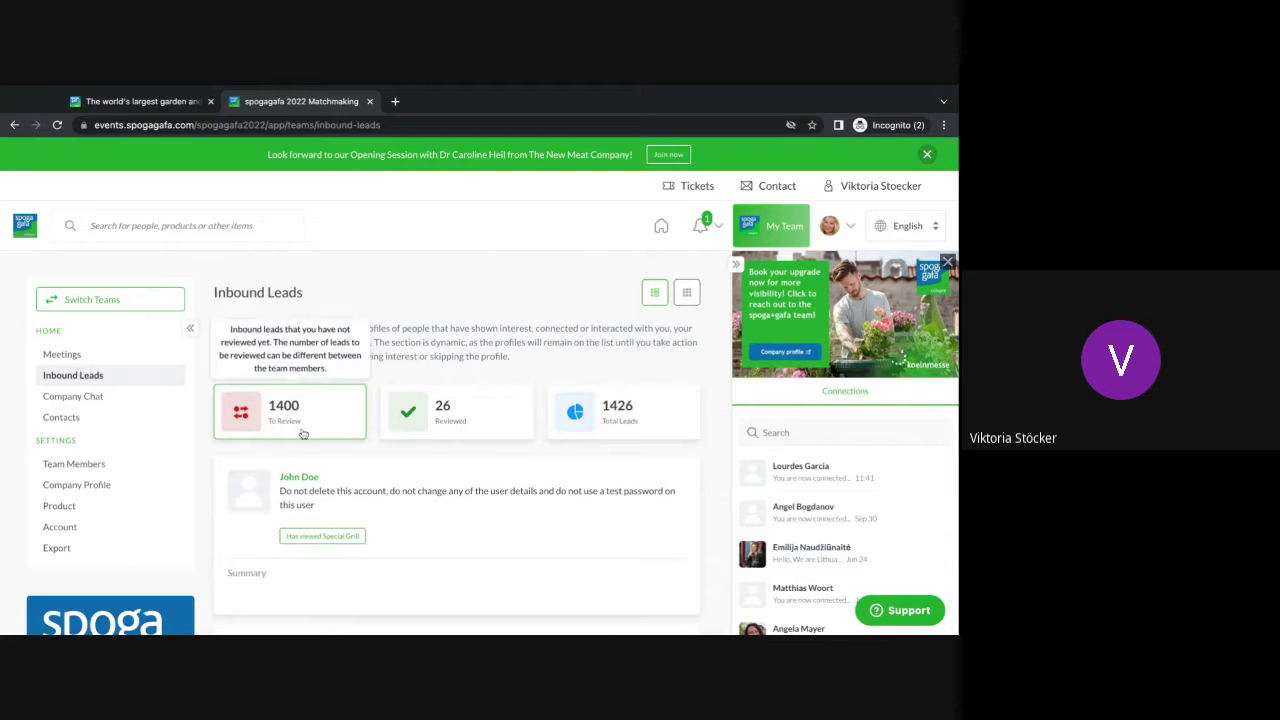
# Review the lead stat cards: 1400 to review, 26 reviewed, 1426 total leads
pyautogui.scroll(-1, 303, 433)
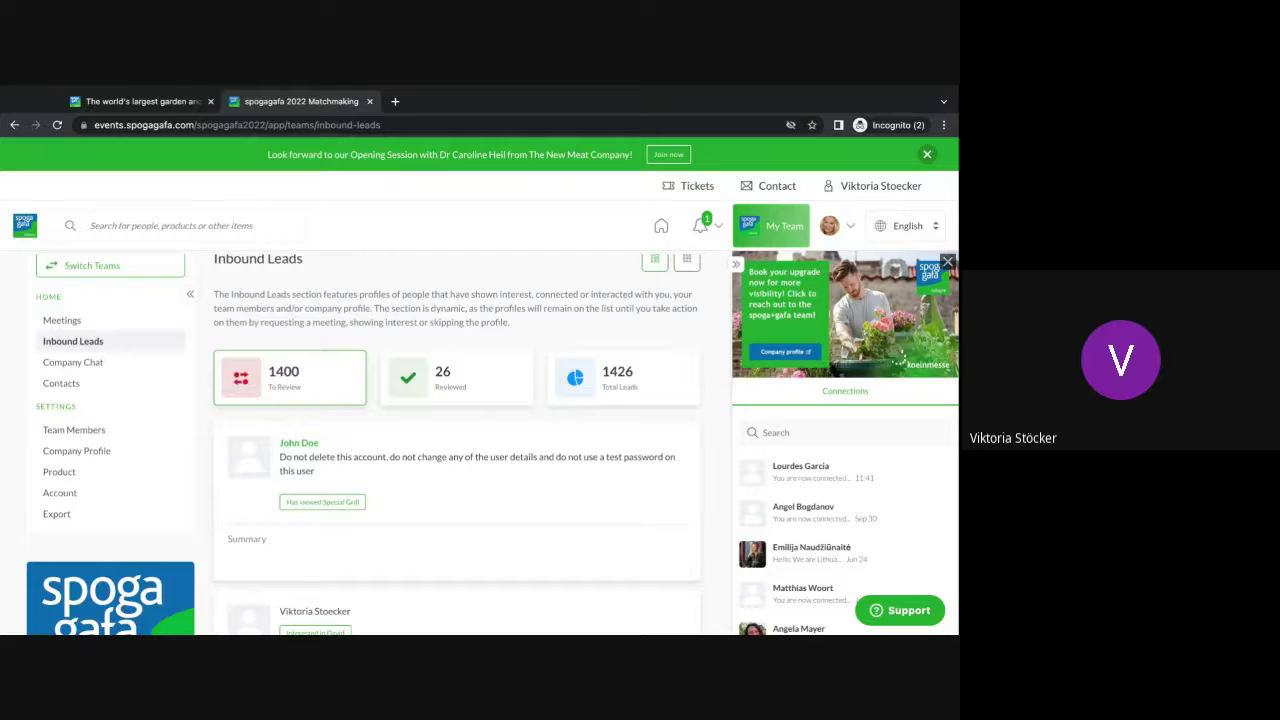
pyautogui.moveTo(471, 394)
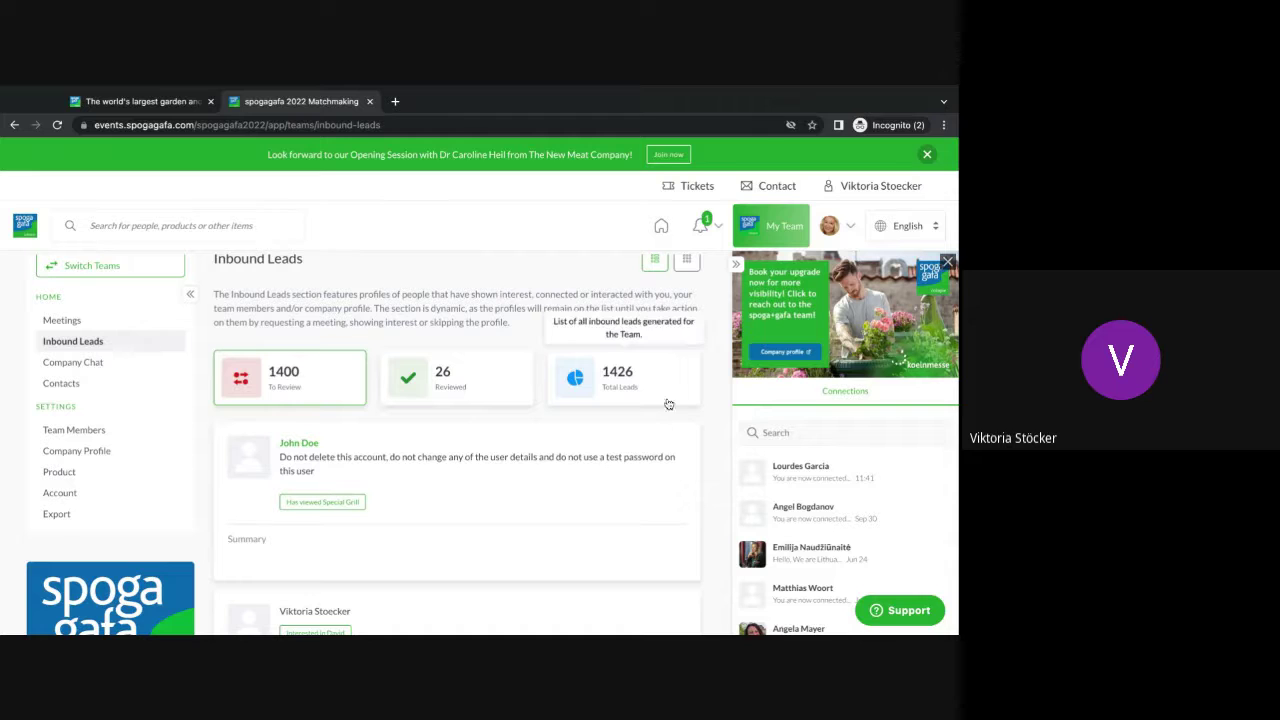
pyautogui.scroll(-1, 643, 416)
pyautogui.scroll(2, 643, 416)
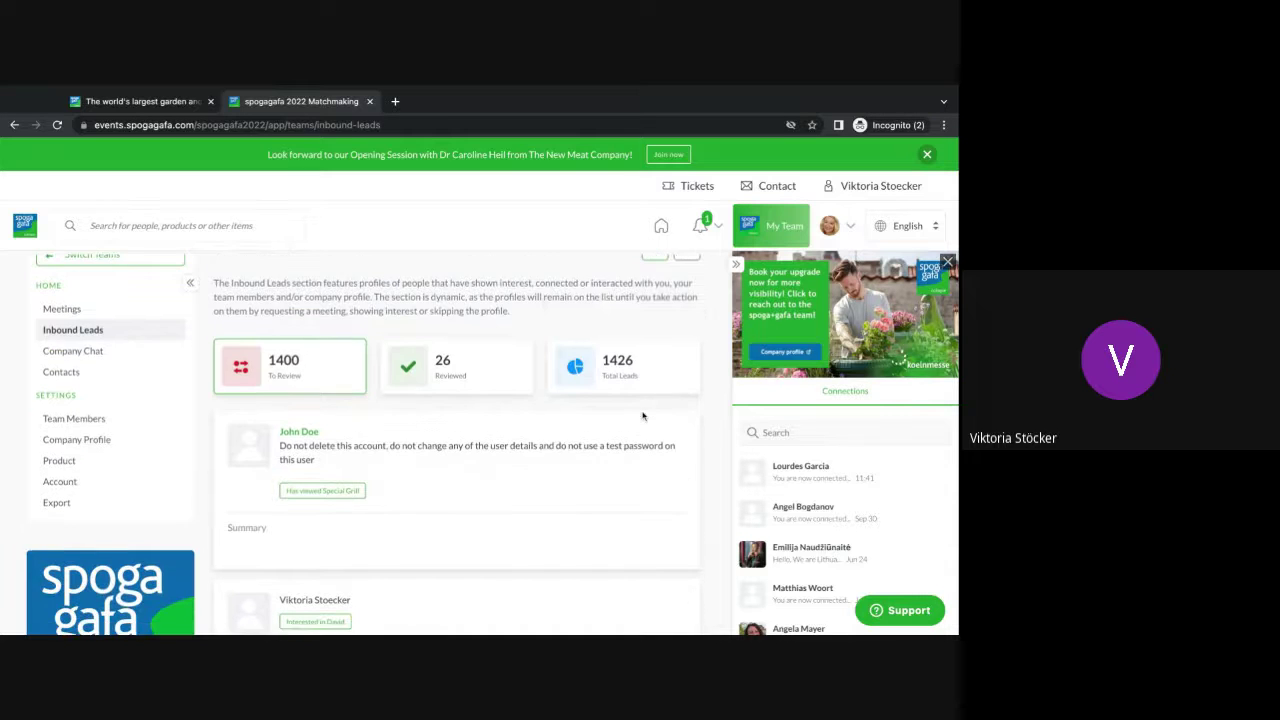
pyautogui.moveTo(347, 422)
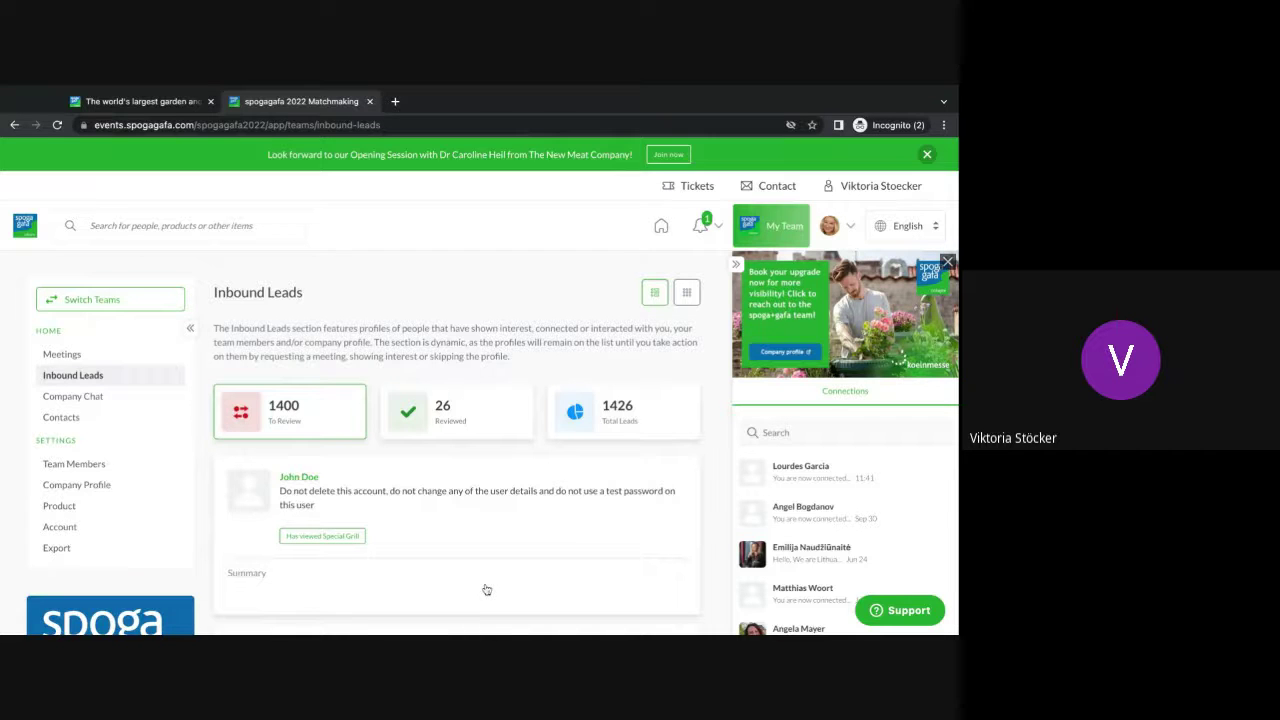
# Open Company Chat and scroll through the company's chat messages
pyautogui.click(115, 398)
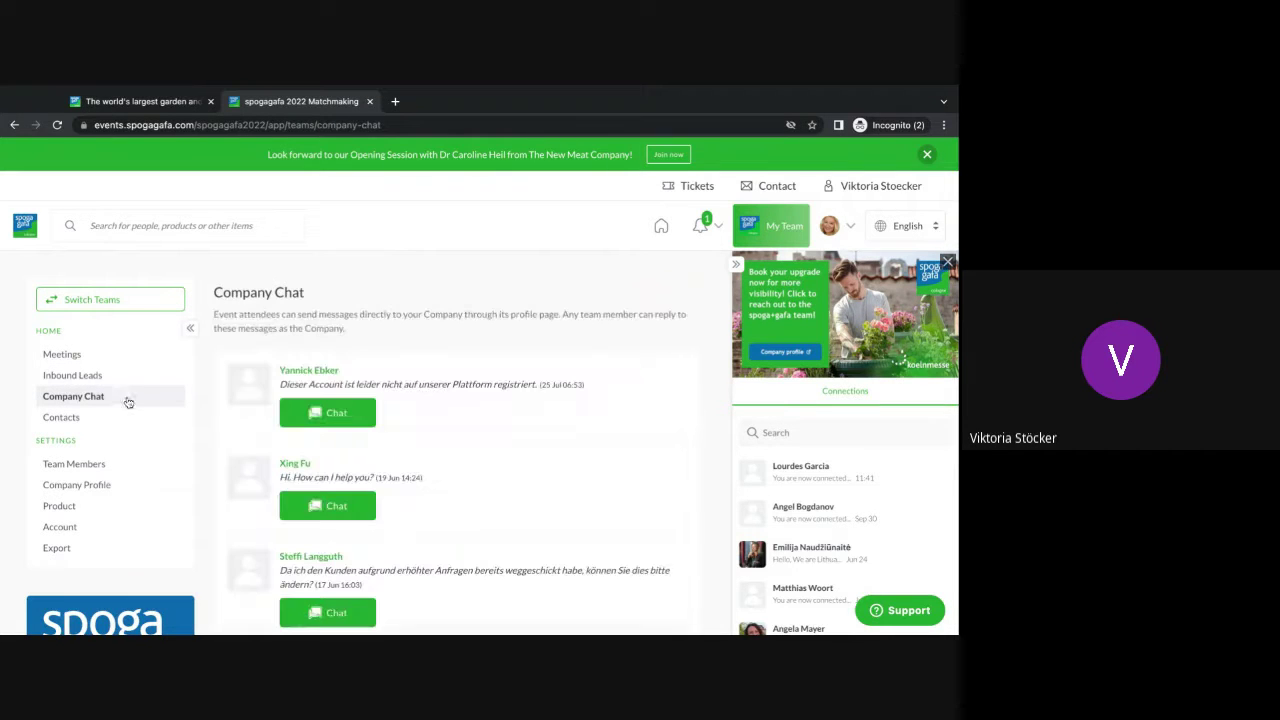
pyautogui.scroll(-4, 222, 450)
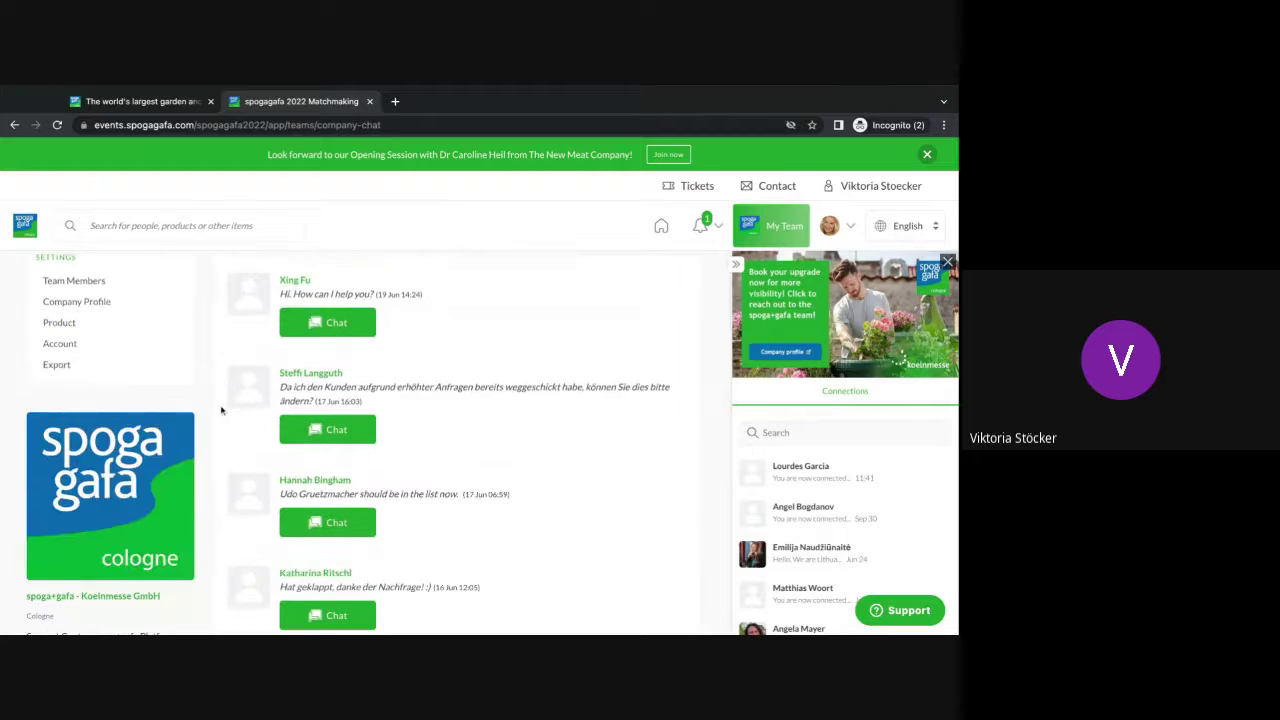
pyautogui.scroll(4, 222, 410)
pyautogui.scroll(-4, 228, 460)
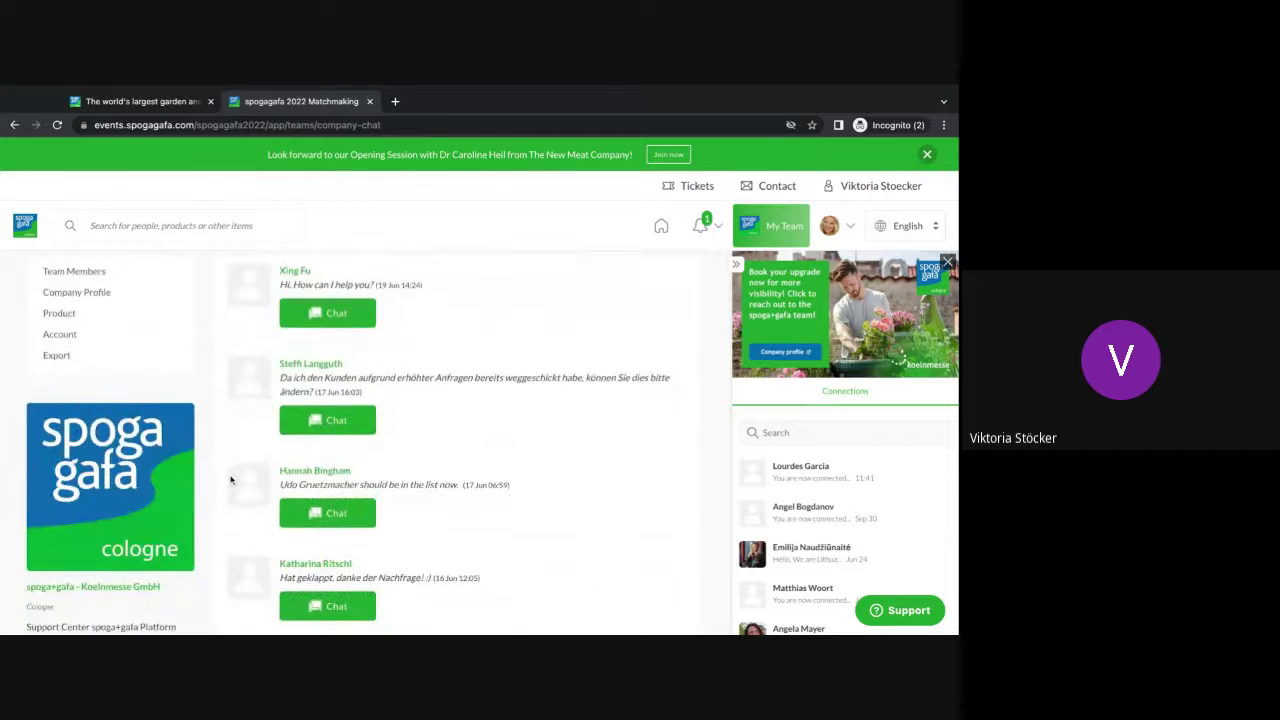
pyautogui.scroll(4, 230, 480)
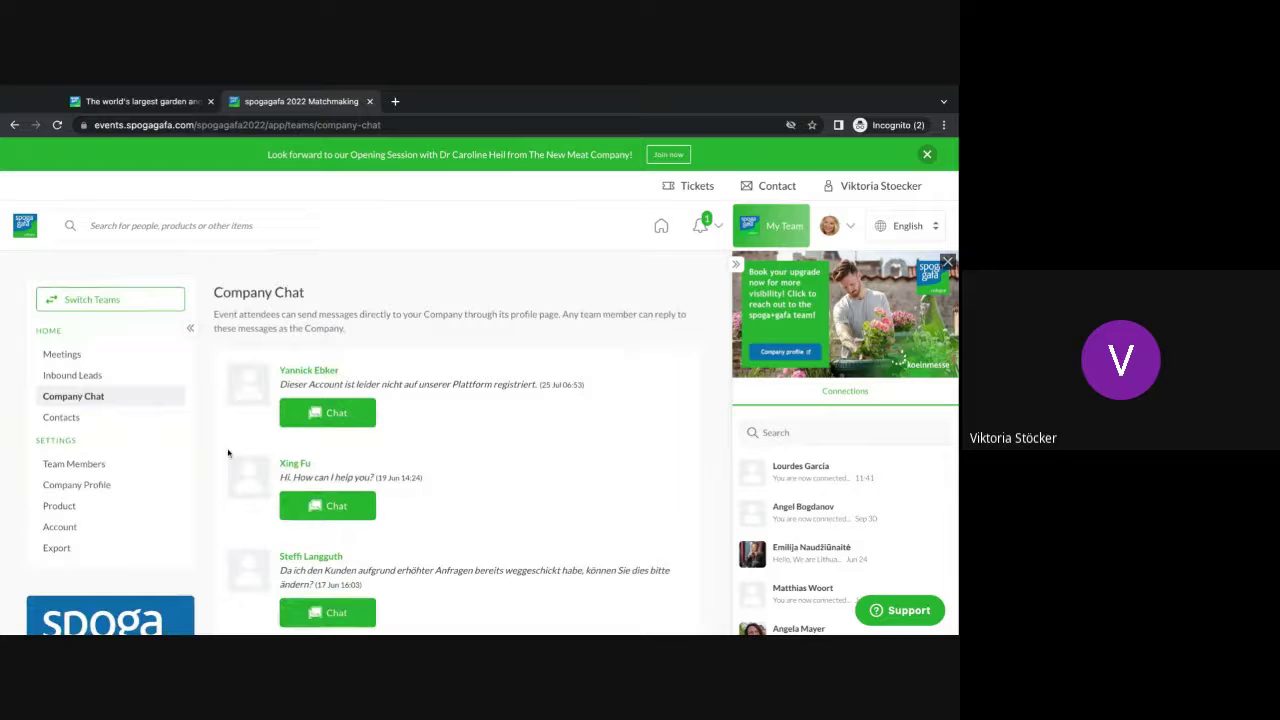
pyautogui.scroll(-5, 228, 453)
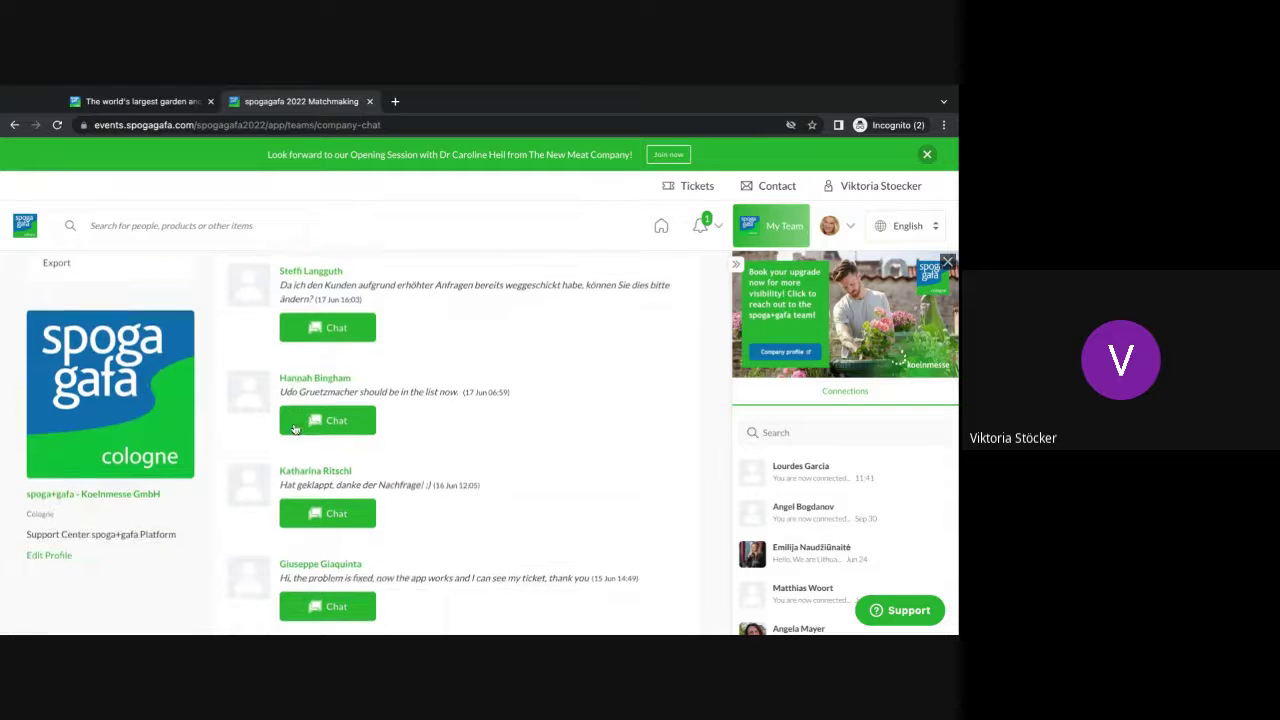
pyautogui.scroll(5, 295, 430)
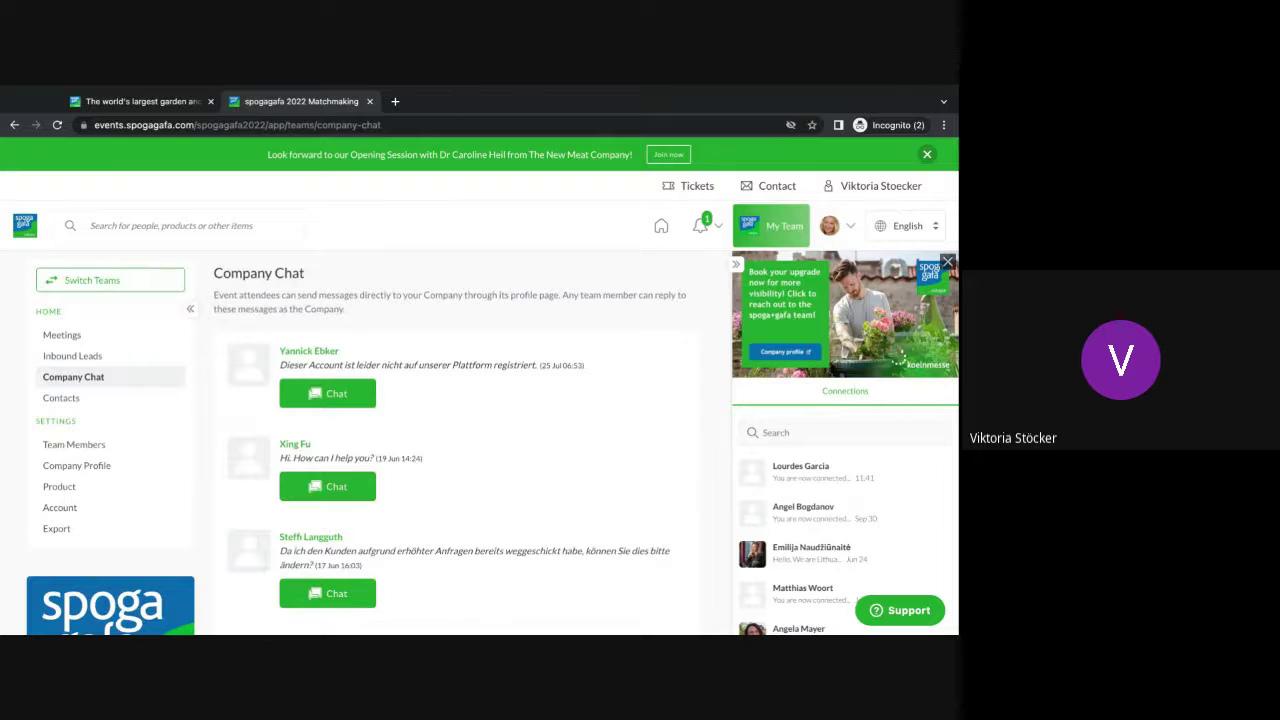
# Scroll through the team's Contacts list, then go to the Team Members page
pyautogui.click(85, 397)
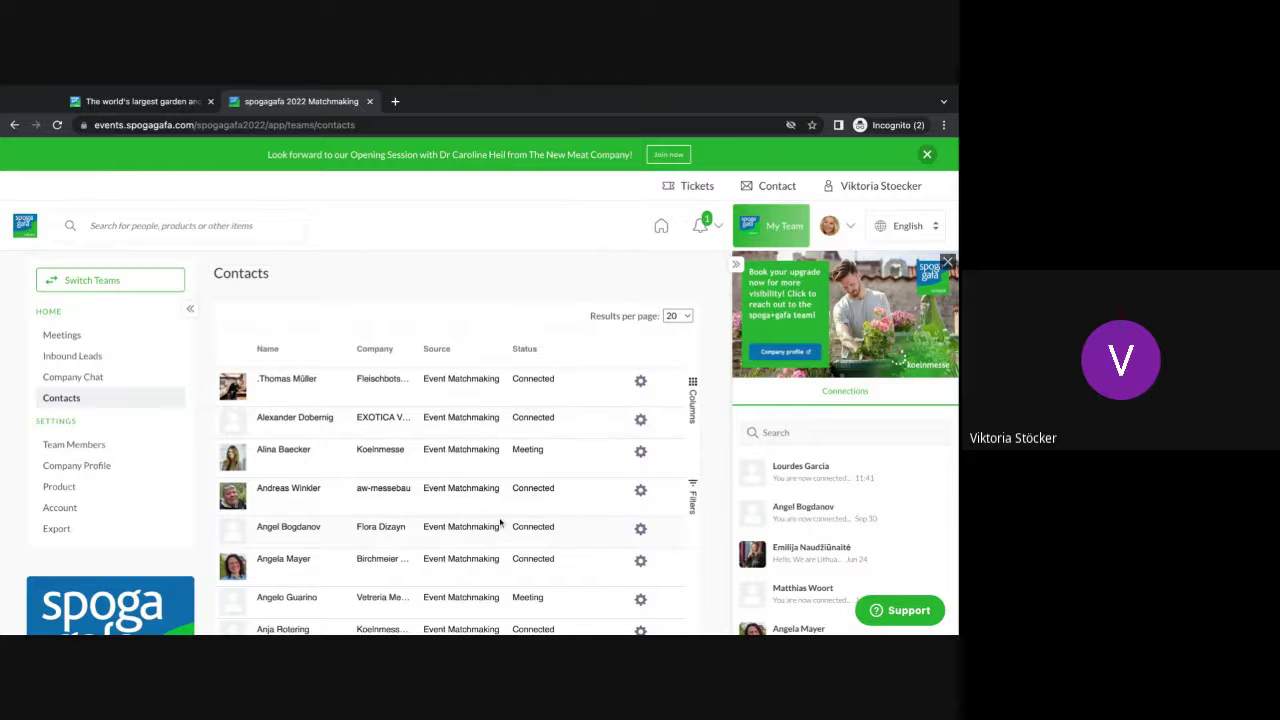
pyautogui.scroll(-3, 500, 522)
pyautogui.scroll(-2, 441, 511)
pyautogui.scroll(5, 441, 511)
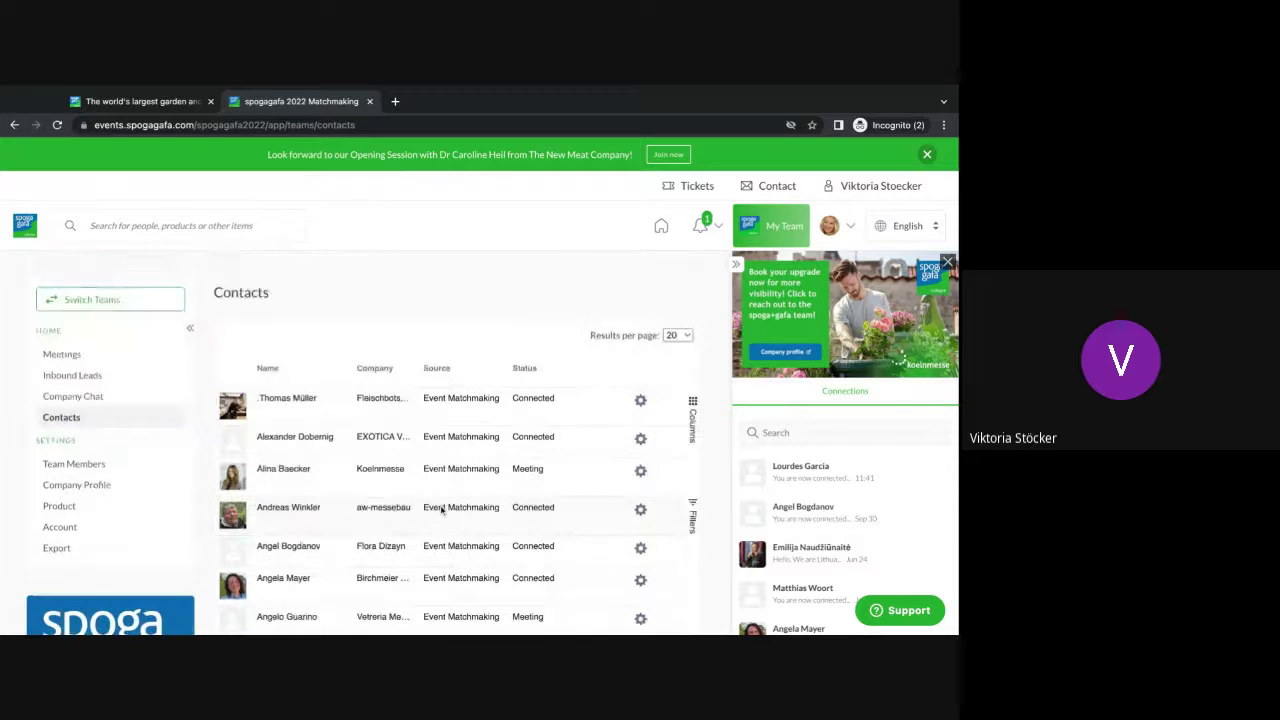
pyautogui.click(117, 463)
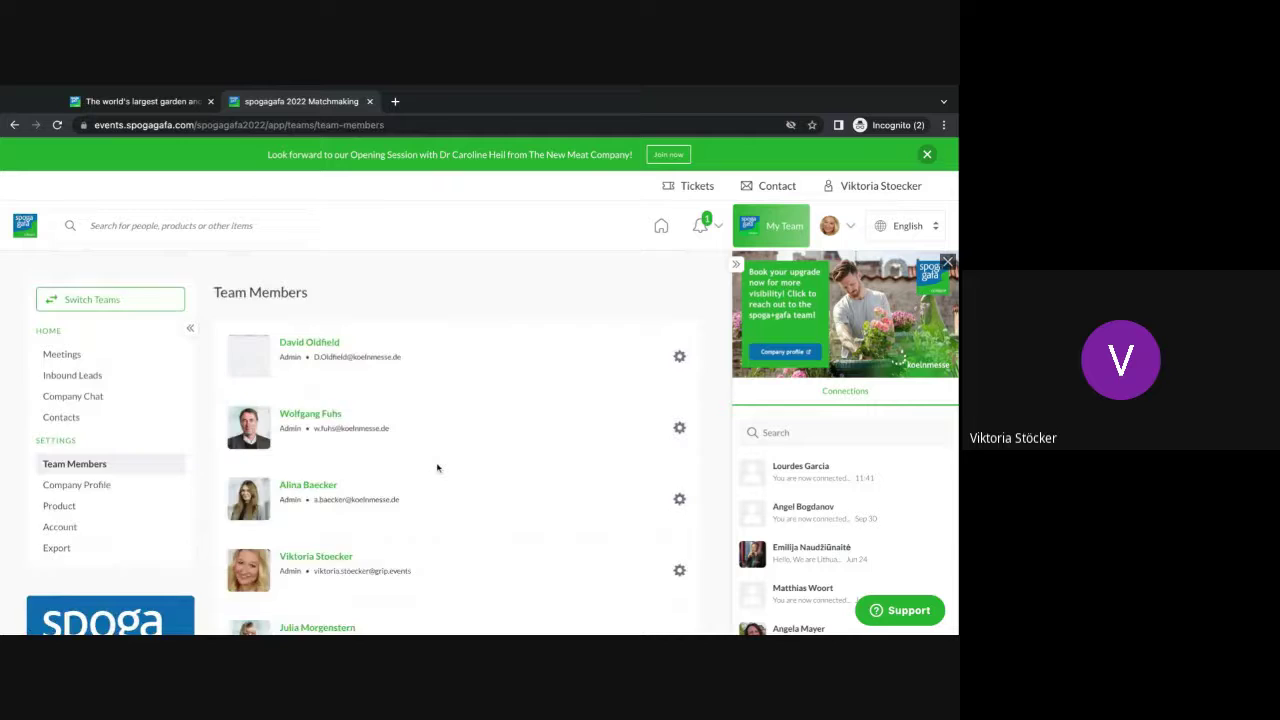
# Scroll past all admins and team members down to the one pending join request
pyautogui.scroll(-10, 437, 466)
pyautogui.scroll(10, 437, 466)
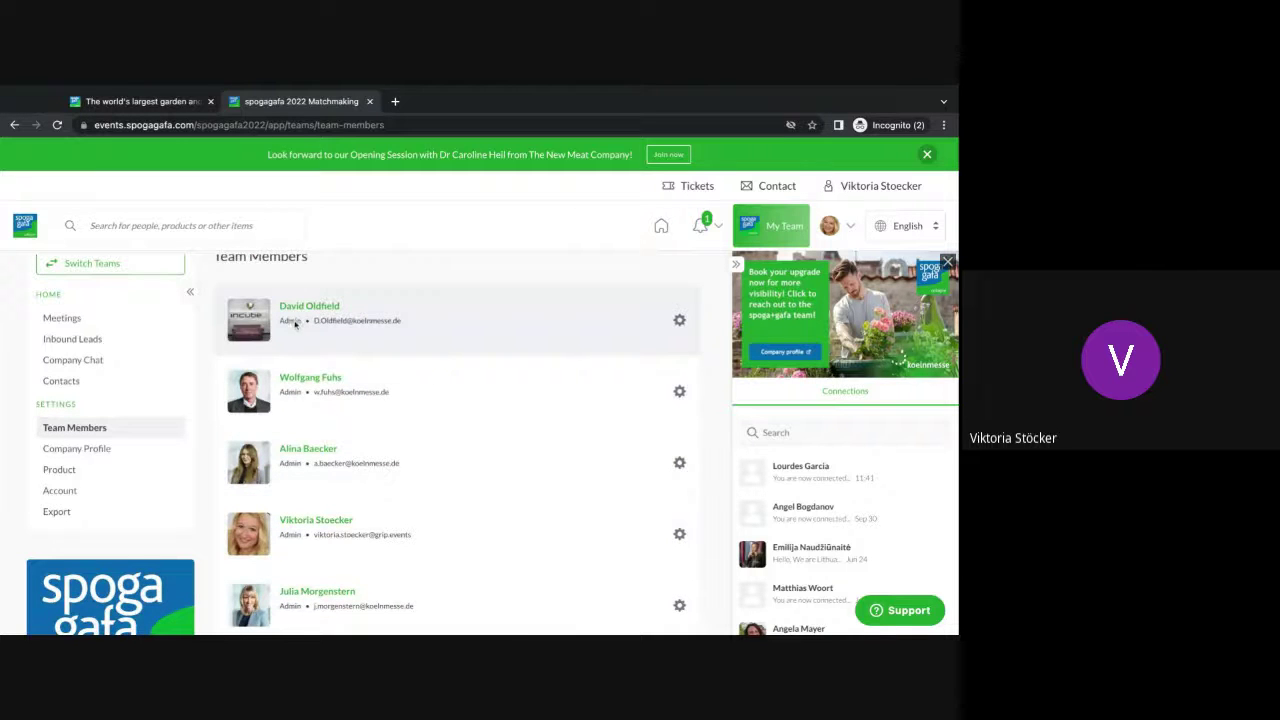
pyautogui.scroll(-6, 323, 557)
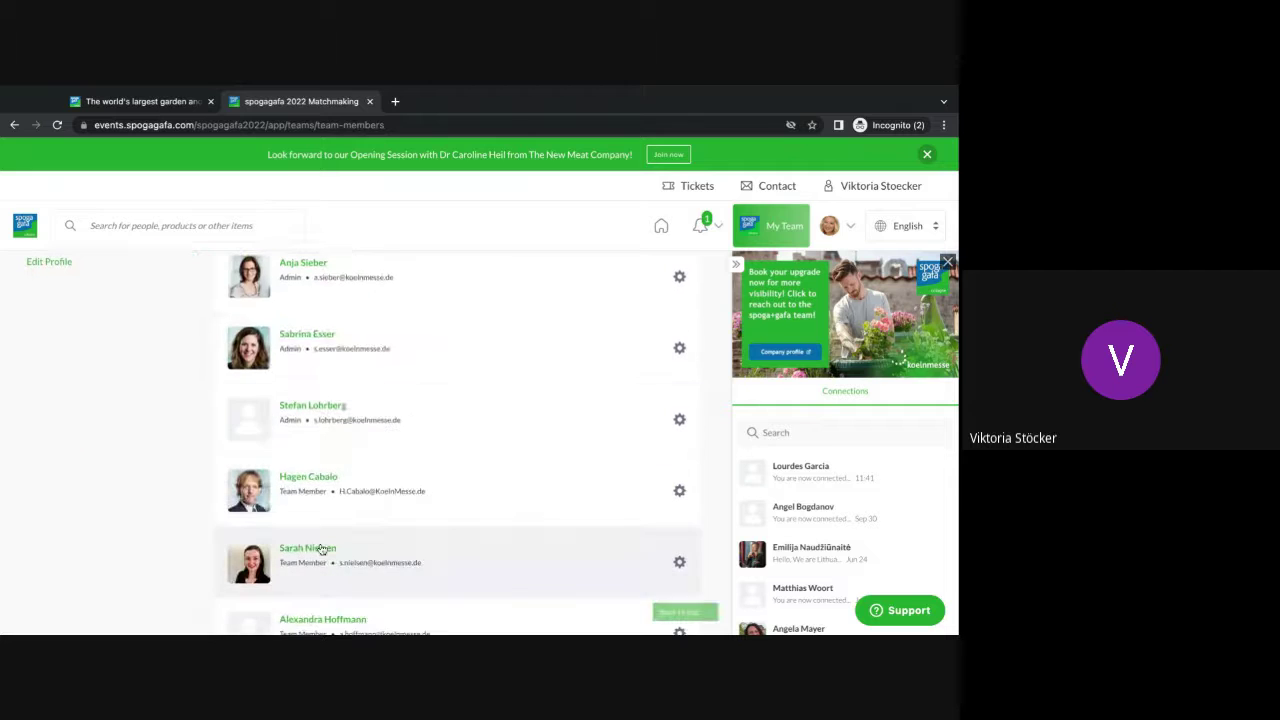
pyautogui.scroll(-5, 372, 563)
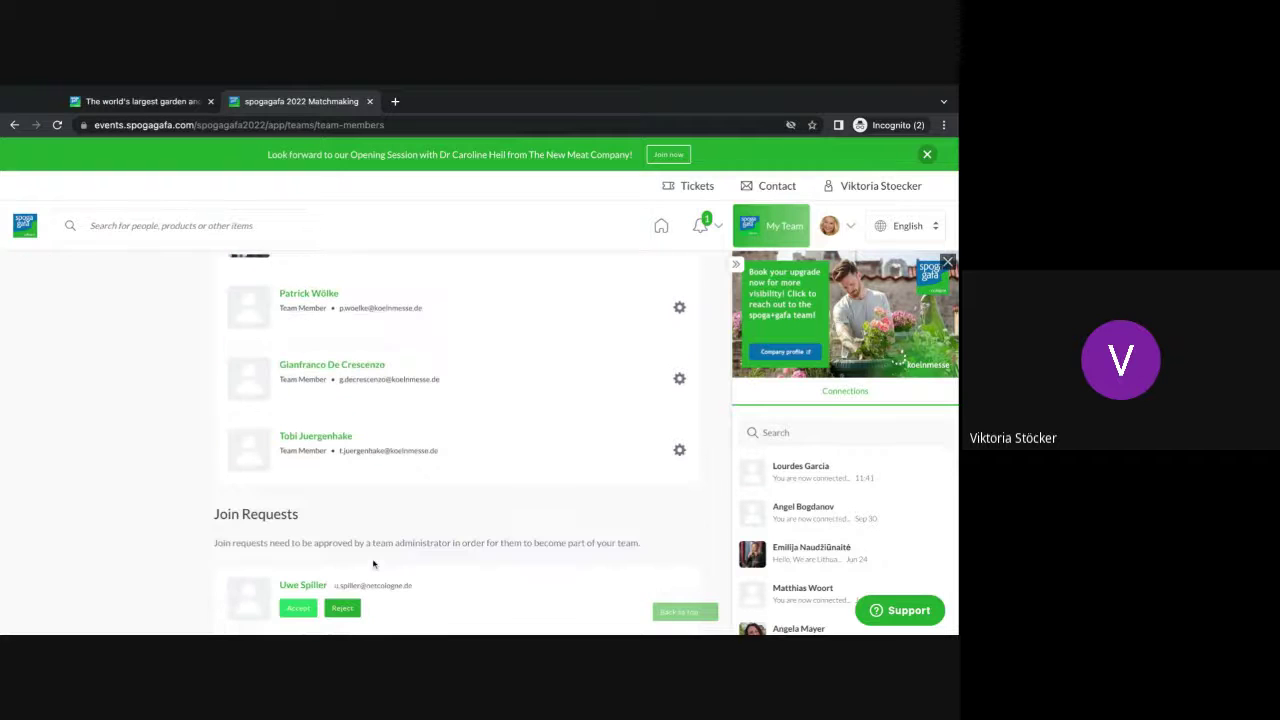
pyautogui.scroll(10, 285, 622)
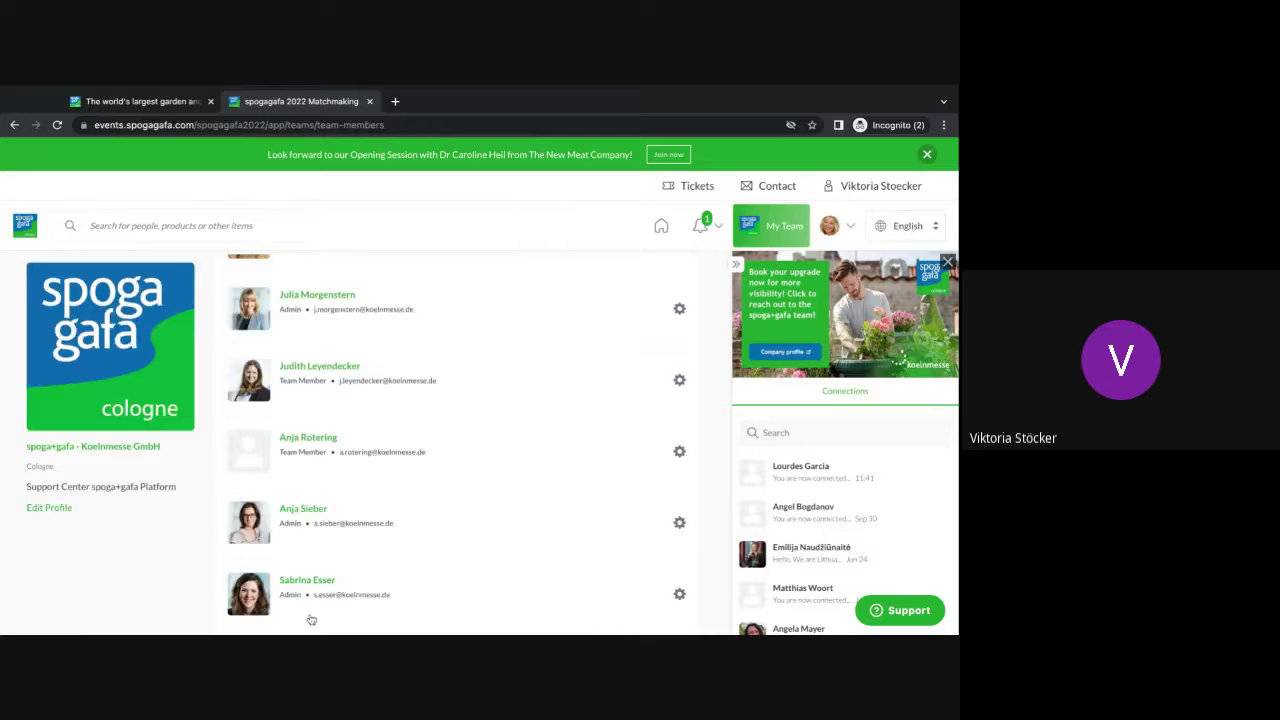
pyautogui.scroll(-5, 333, 397)
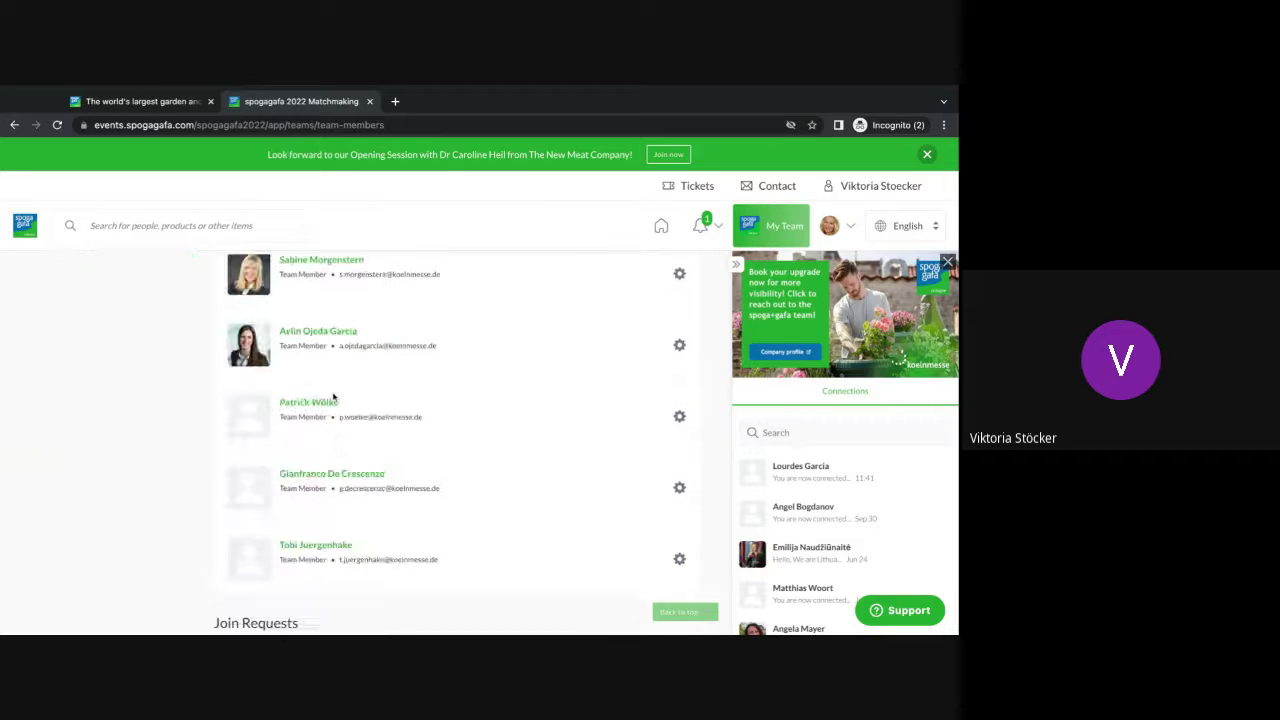